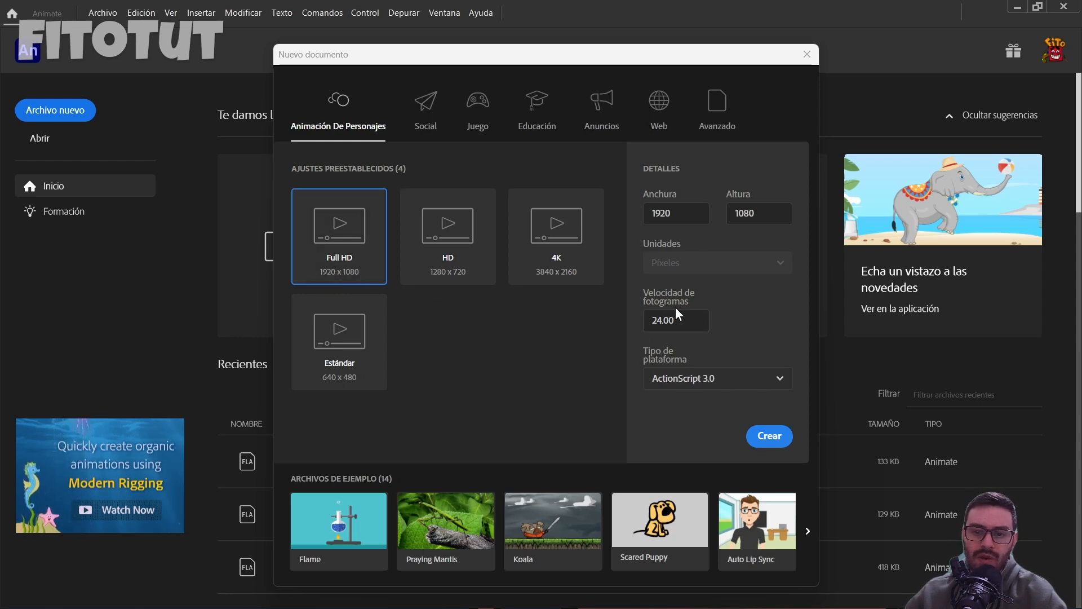
- Create a Full HD document (1920 x 1080, 24 fps, ActionScript 3.0) and fit the stage to the window
{"action": "left_click", "coordinate": [770, 438]}
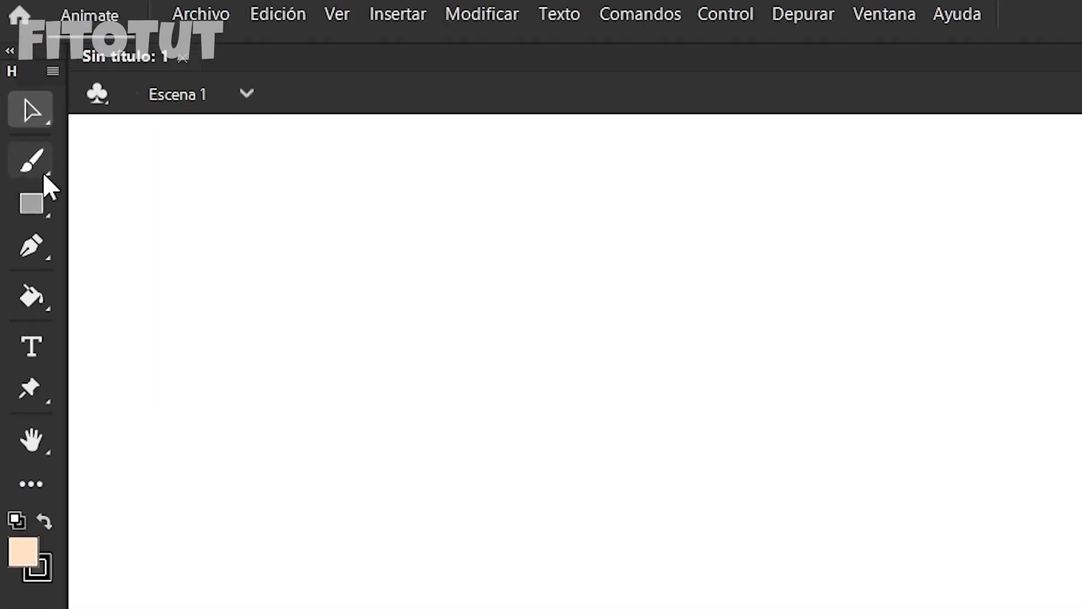
{"action": "left_click", "coordinate": [20, 89]}
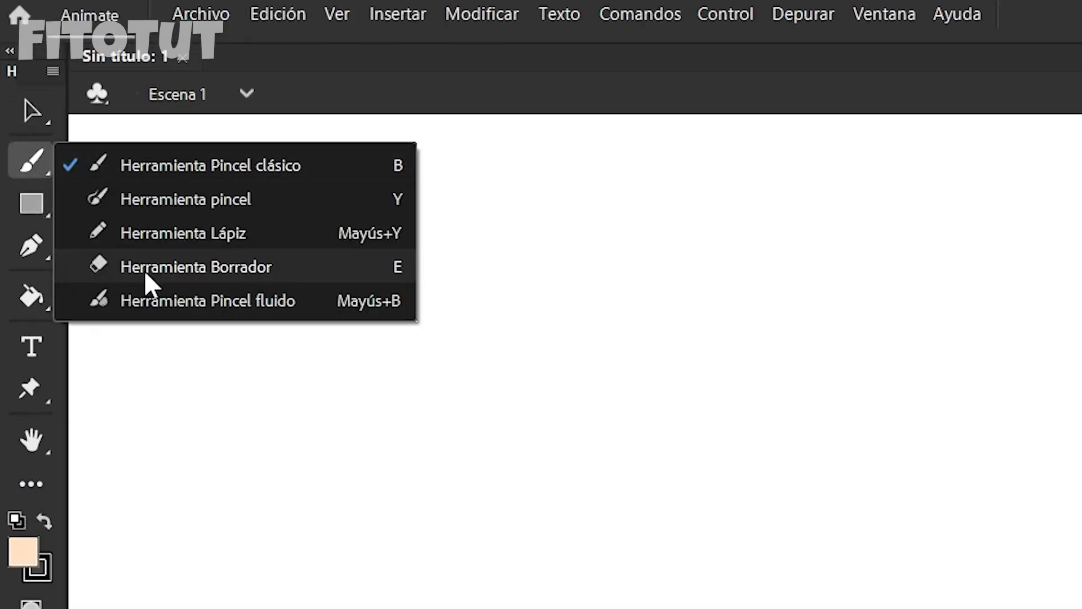
{"action": "left_click", "coordinate": [566, 185]}
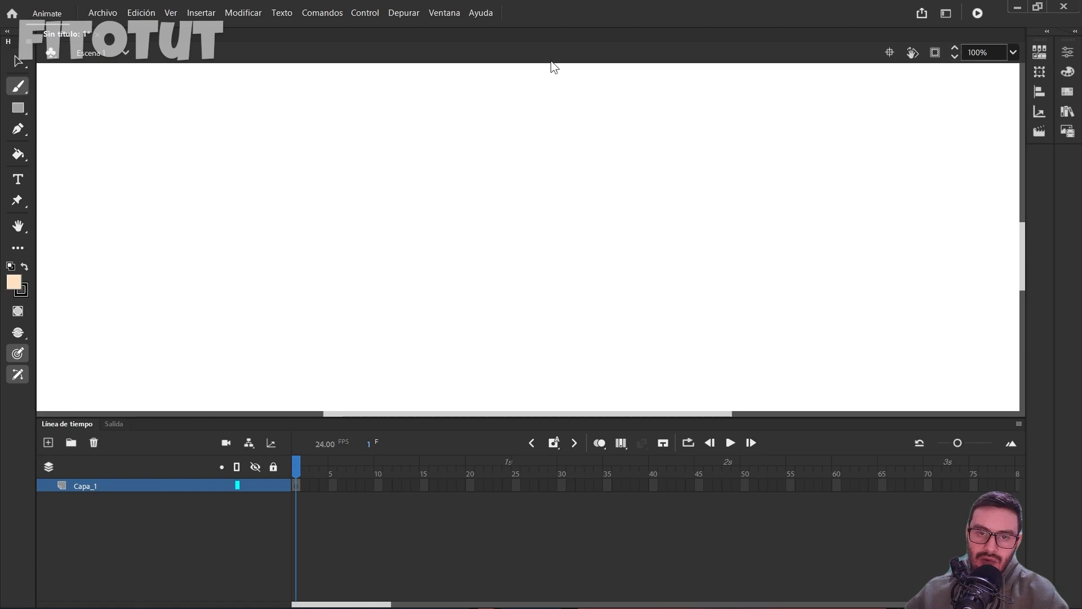
{"action": "left_click", "coordinate": [1013, 53]}
{"action": "left_click", "coordinate": [965, 71]}
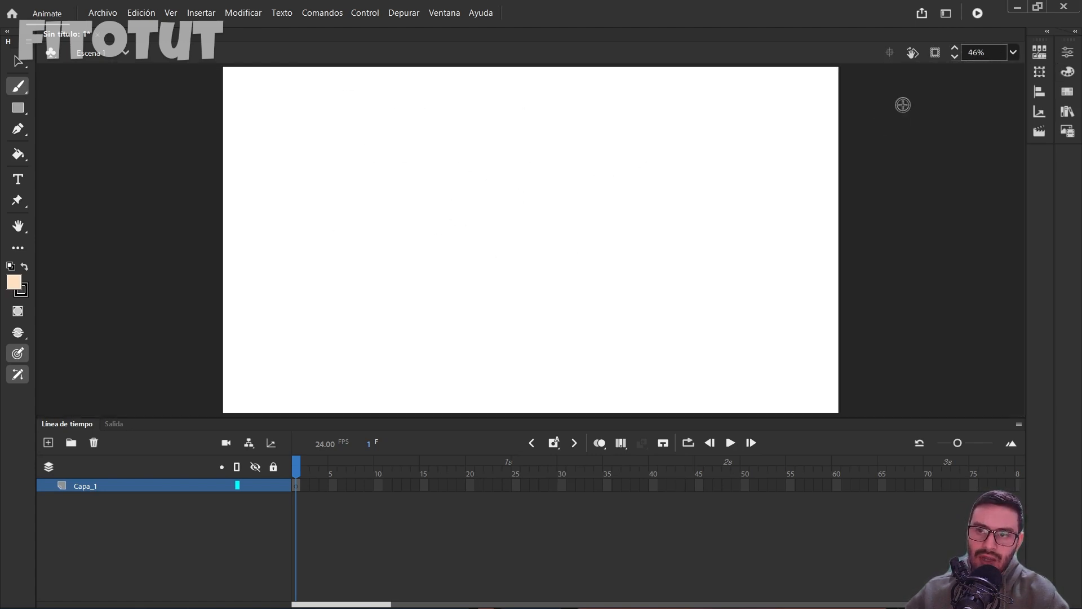
{"action": "left_click", "coordinate": [1014, 50]}
{"action": "left_click", "coordinate": [854, 62]}
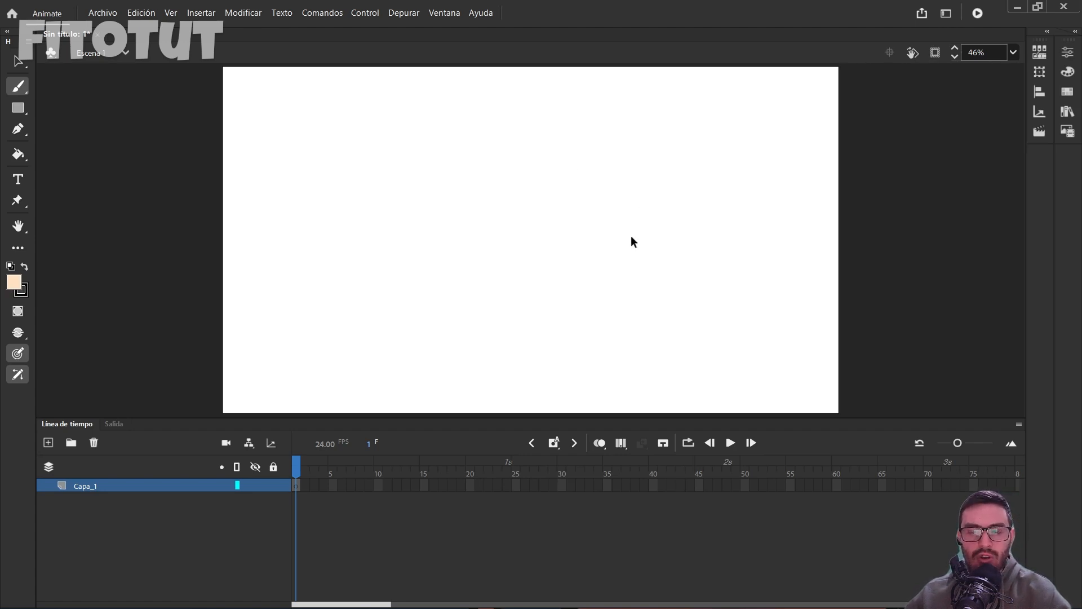
{"action": "scroll", "coordinate": [631, 236], "scroll_direction": "down", "scroll_amount": 4}
{"action": "scroll", "coordinate": [631, 236], "scroll_direction": "up", "scroll_amount": 4}
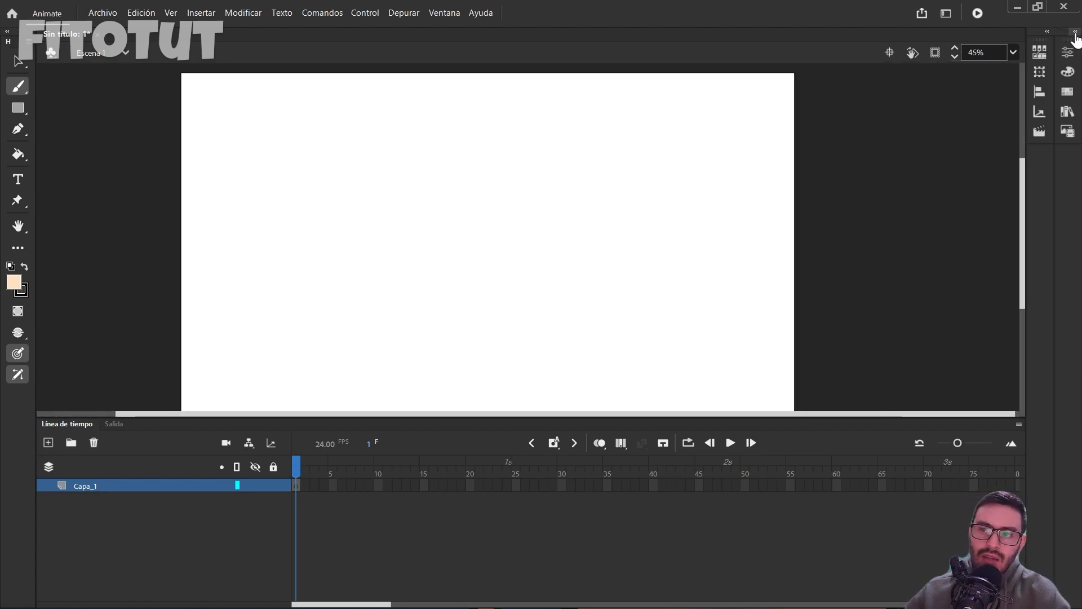
{"action": "left_click", "coordinate": [1074, 33]}
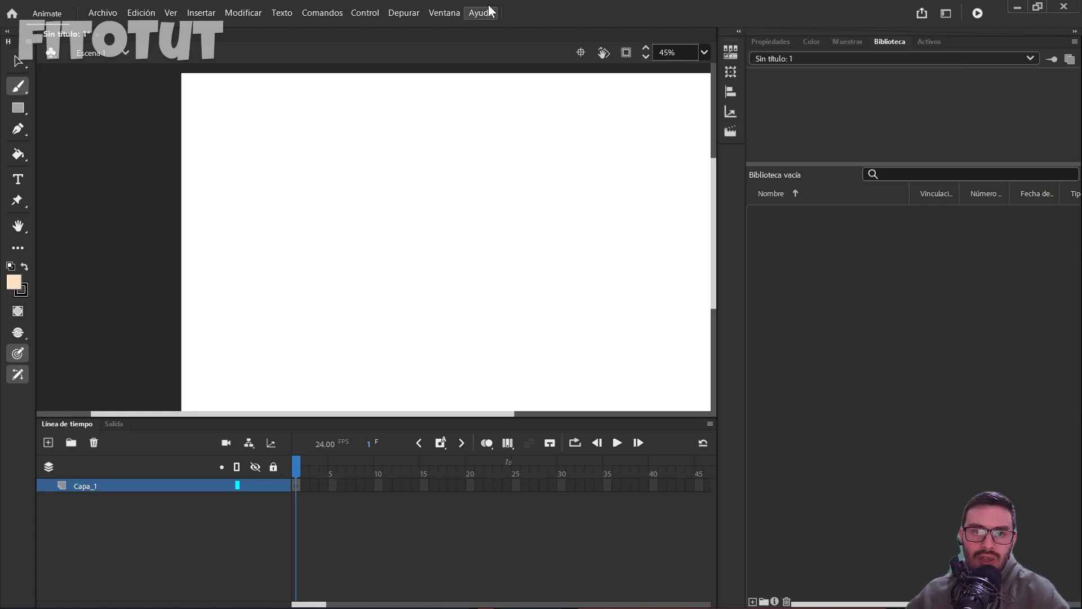
{"action": "left_click", "coordinate": [444, 12]}
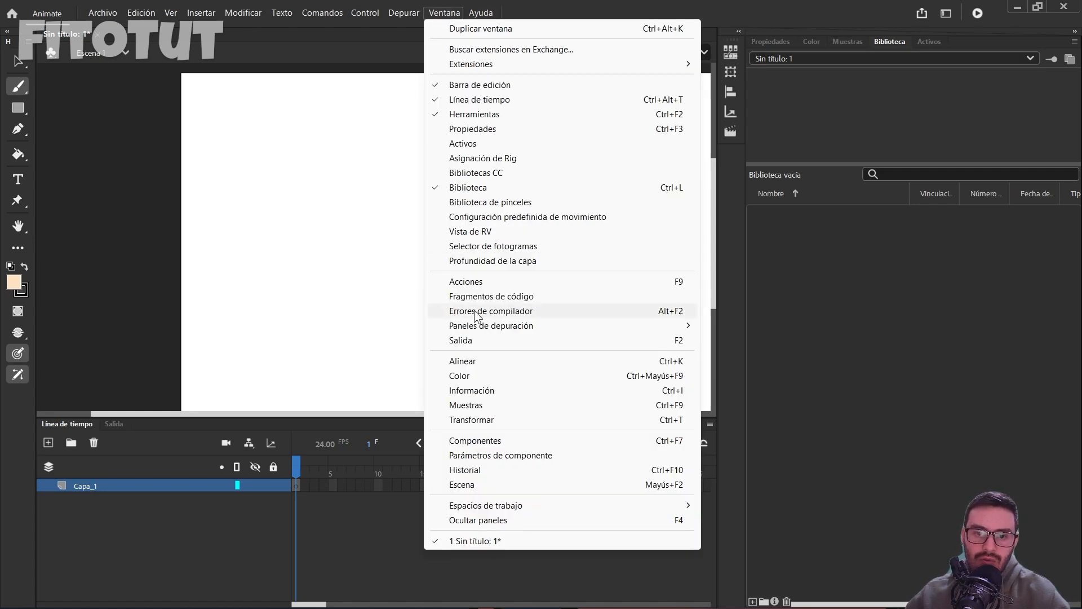
{"action": "left_click", "coordinate": [850, 95]}
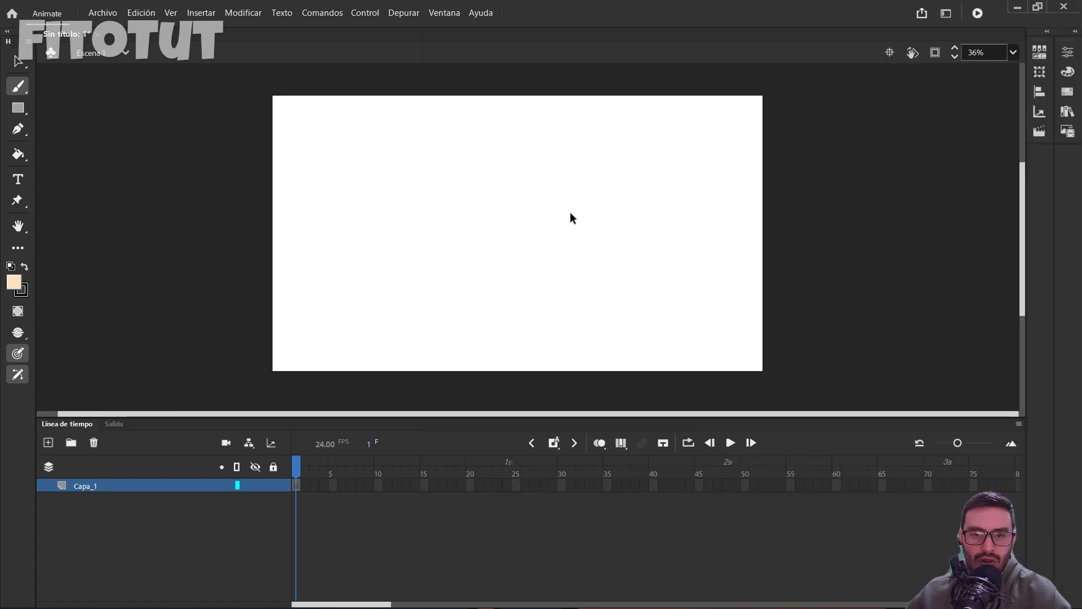
{"action": "scroll", "coordinate": [570, 212], "scroll_direction": "up", "scroll_amount": 1}
{"action": "left_click_drag", "start_coordinate": [627, 195], "coordinate": [598, 191]}
{"action": "scroll", "coordinate": [598, 191], "scroll_direction": "down", "scroll_amount": 1}
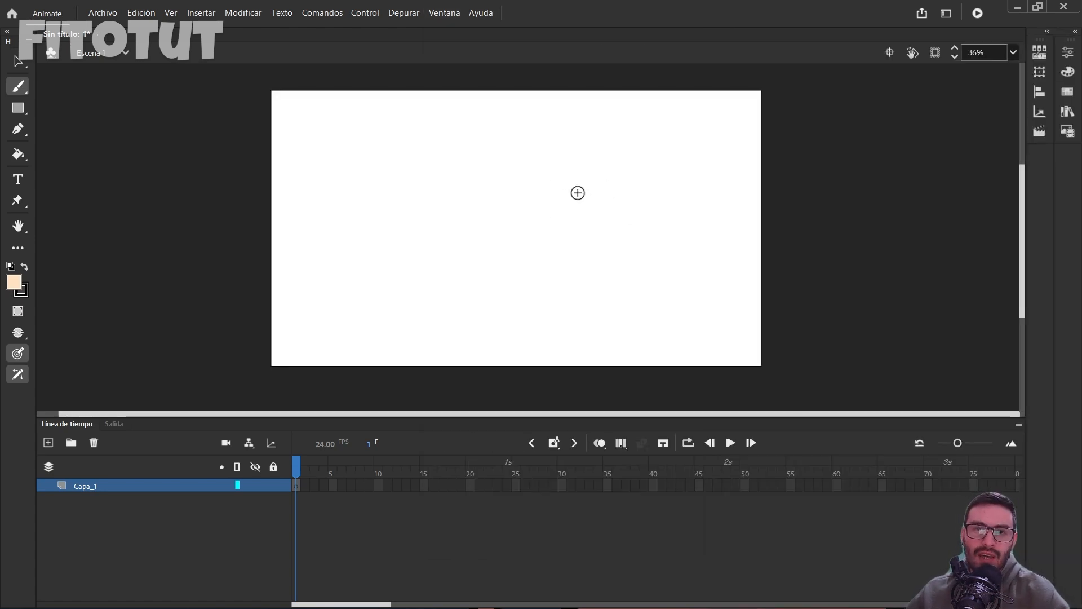
- Import the image DeadPool con espada DARK.jpg to the stage
{"action": "left_click", "coordinate": [105, 12]}
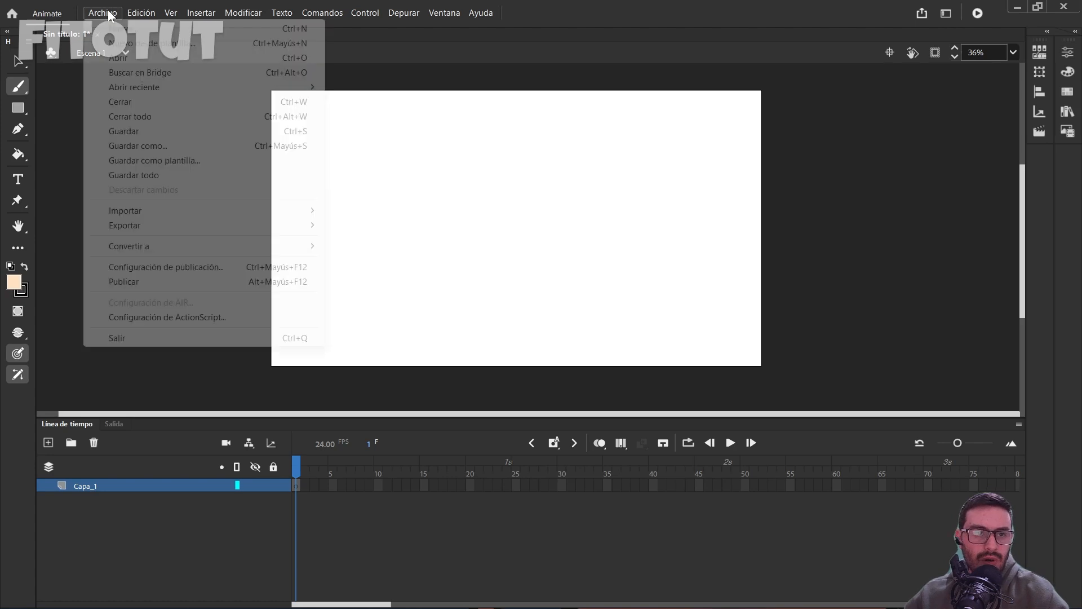
{"action": "mouse_move", "coordinate": [245, 213]}
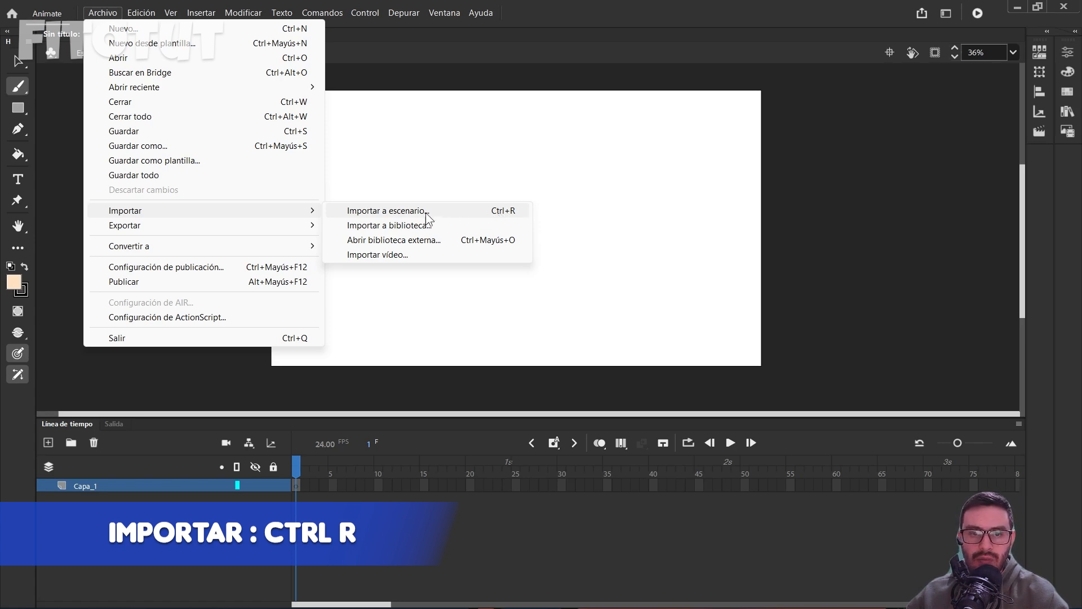
{"action": "left_click", "coordinate": [406, 209]}
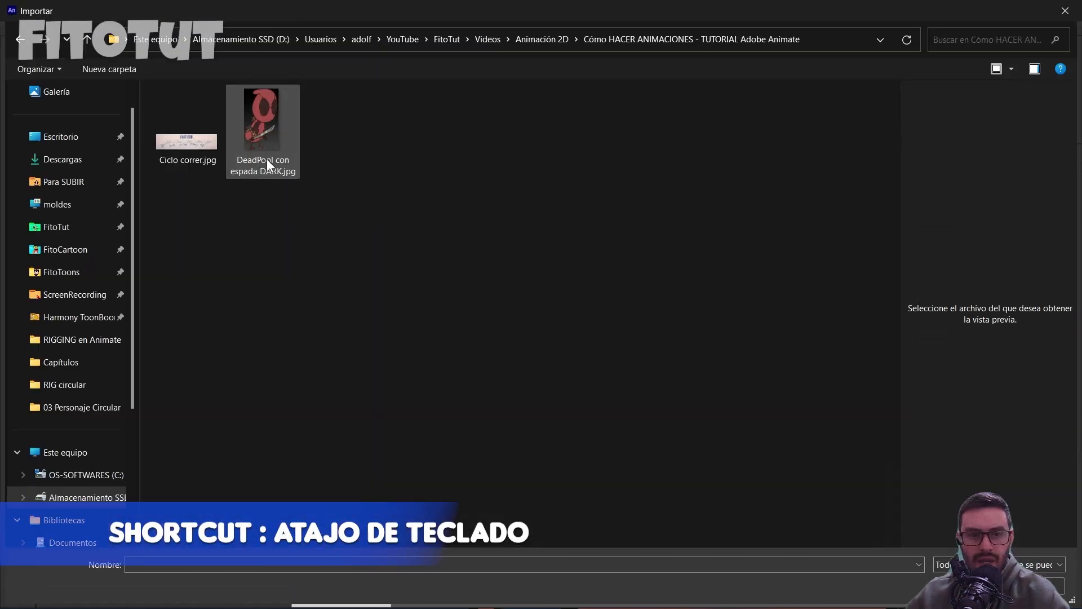
{"action": "left_click", "coordinate": [266, 159]}
{"action": "left_click", "coordinate": [959, 587]}
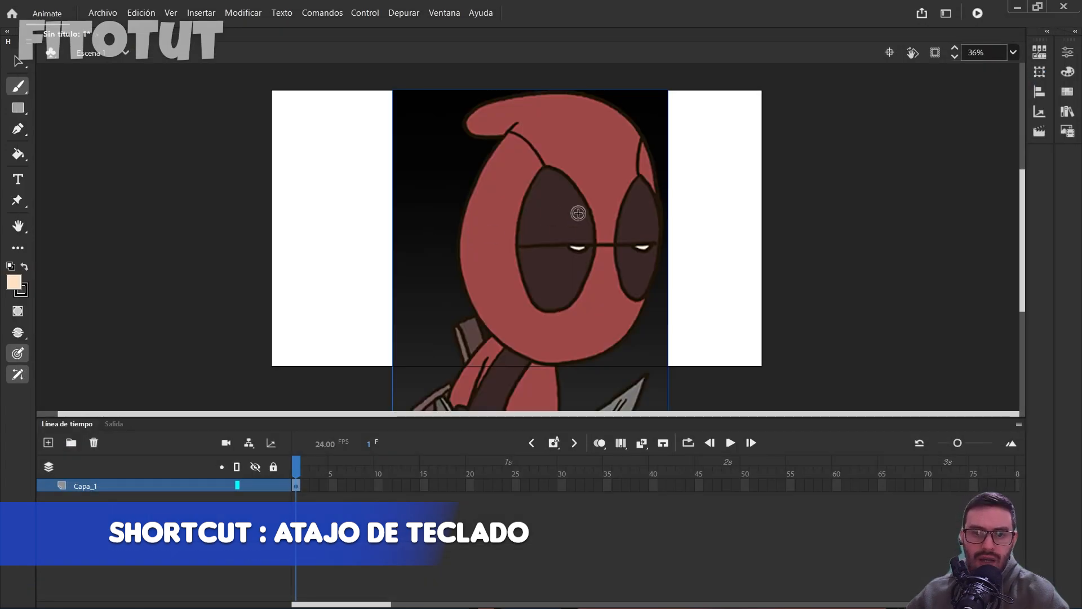
- Scale the imported character image down with Free Transform and move it to the stage's upper-left area
{"action": "scroll", "coordinate": [517, 220], "scroll_direction": "down", "scroll_amount": 3}
{"action": "left_click_drag", "start_coordinate": [590, 228], "coordinate": [591, 204]}
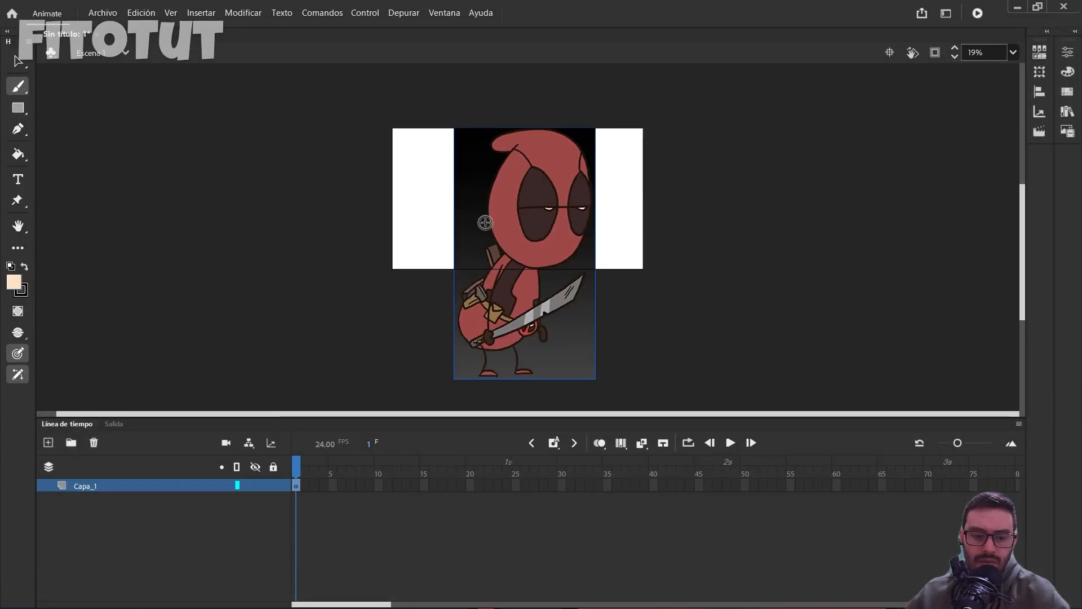
{"action": "key", "text": "q"}
{"action": "left_click_drag", "start_coordinate": [596, 128], "coordinate": [553, 169]}
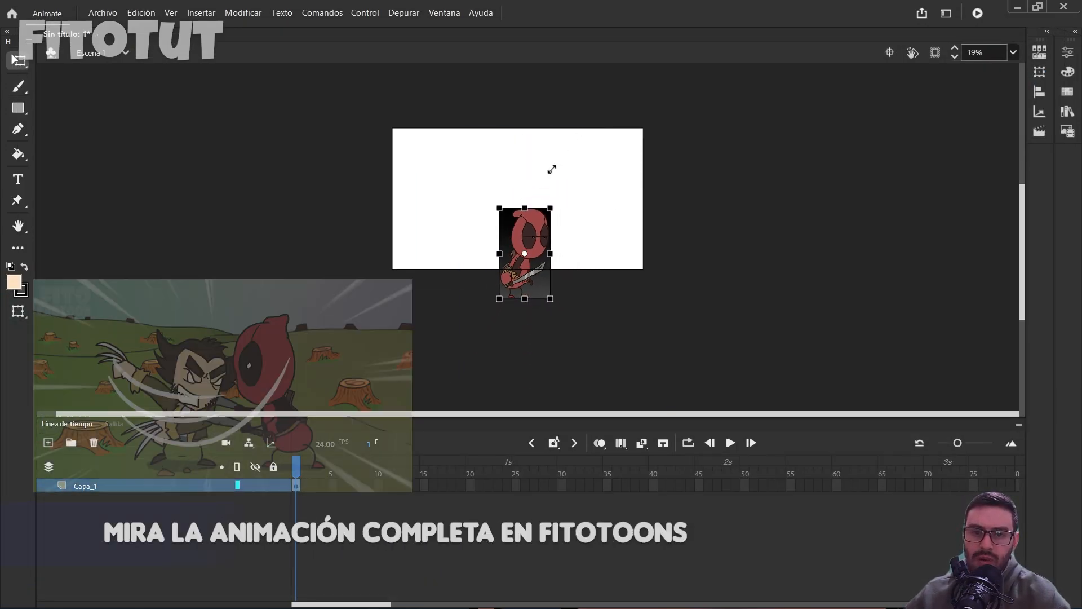
{"action": "scroll", "coordinate": [553, 169], "scroll_direction": "up", "scroll_amount": 2}
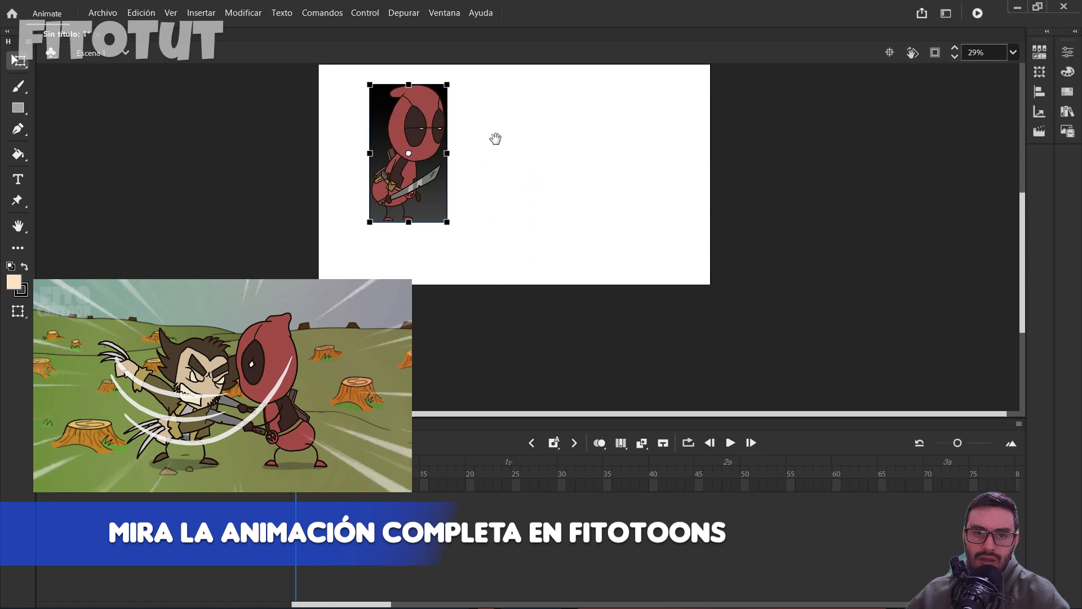
{"action": "left_click_drag", "start_coordinate": [496, 139], "coordinate": [496, 222]}
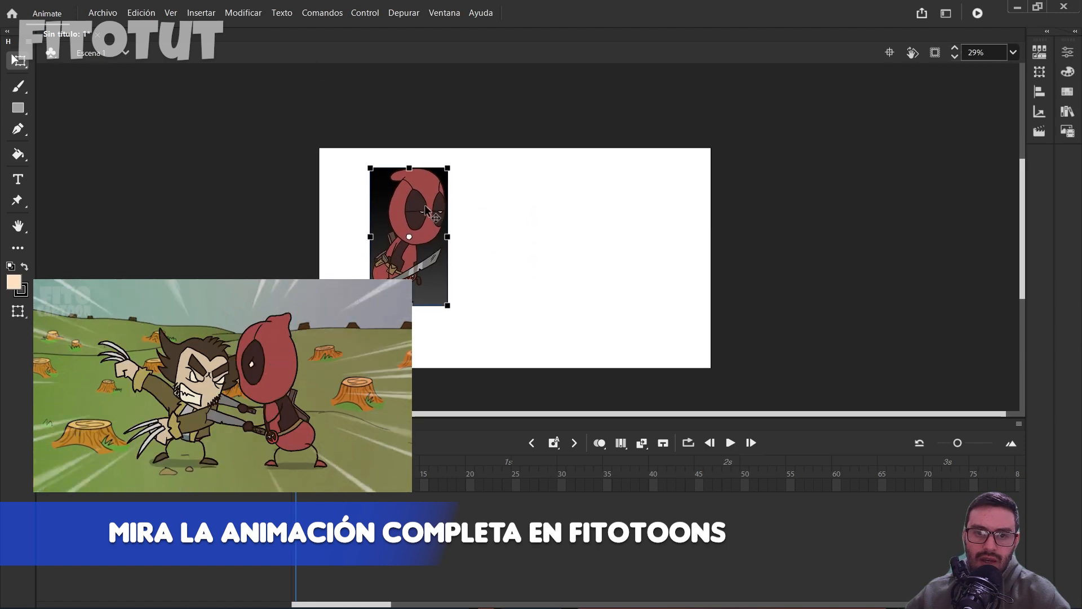
{"action": "left_click_drag", "start_coordinate": [422, 204], "coordinate": [393, 191]}
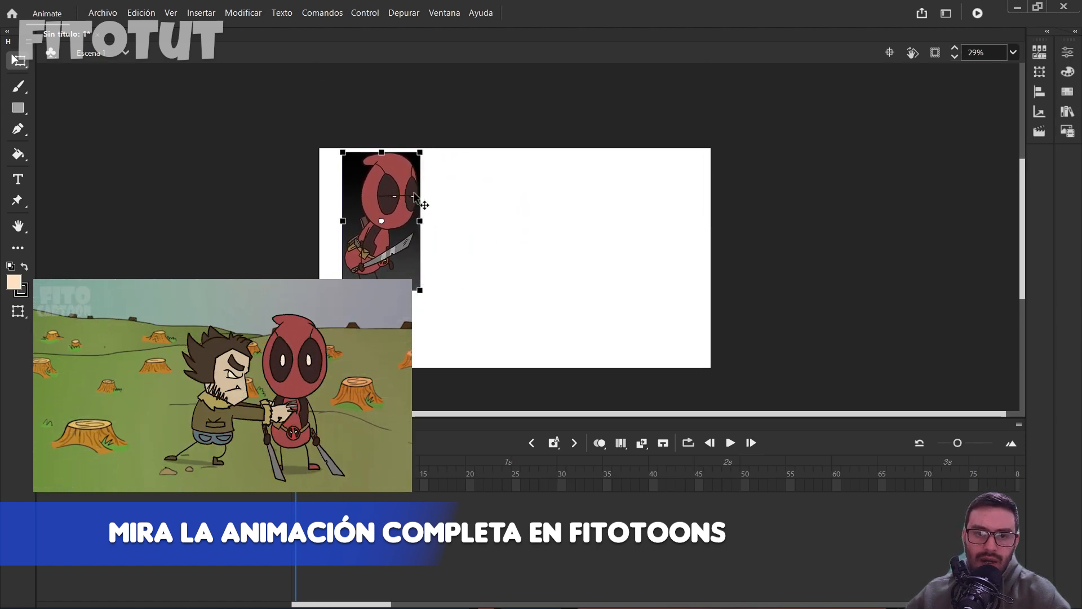
- Try moving the character image to the right and enlarging it from its lower-right corner, then undo the enlargement
{"action": "scroll", "coordinate": [393, 195], "scroll_direction": "up", "scroll_amount": 1}
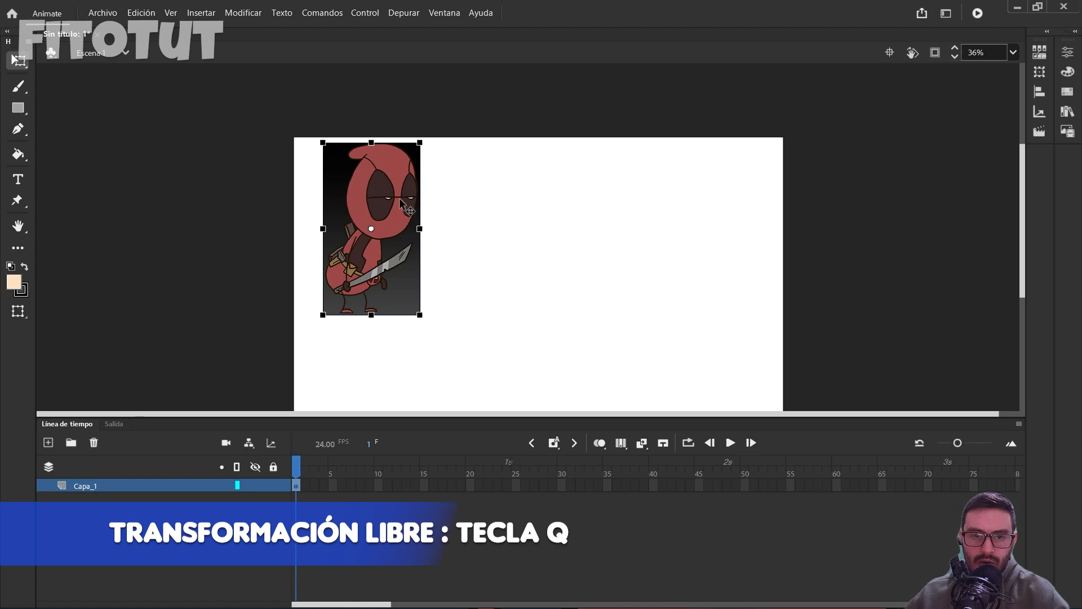
{"action": "left_click_drag", "start_coordinate": [404, 192], "coordinate": [475, 197]}
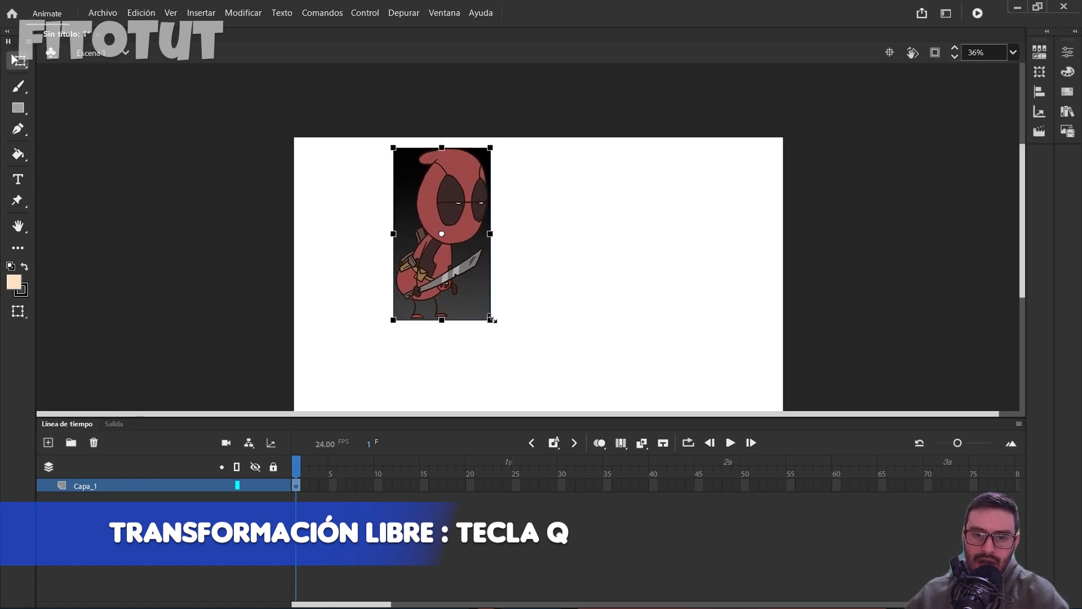
{"action": "left_click_drag", "start_coordinate": [491, 319], "coordinate": [580, 312]}
{"action": "key", "text": "ctrl+z"}
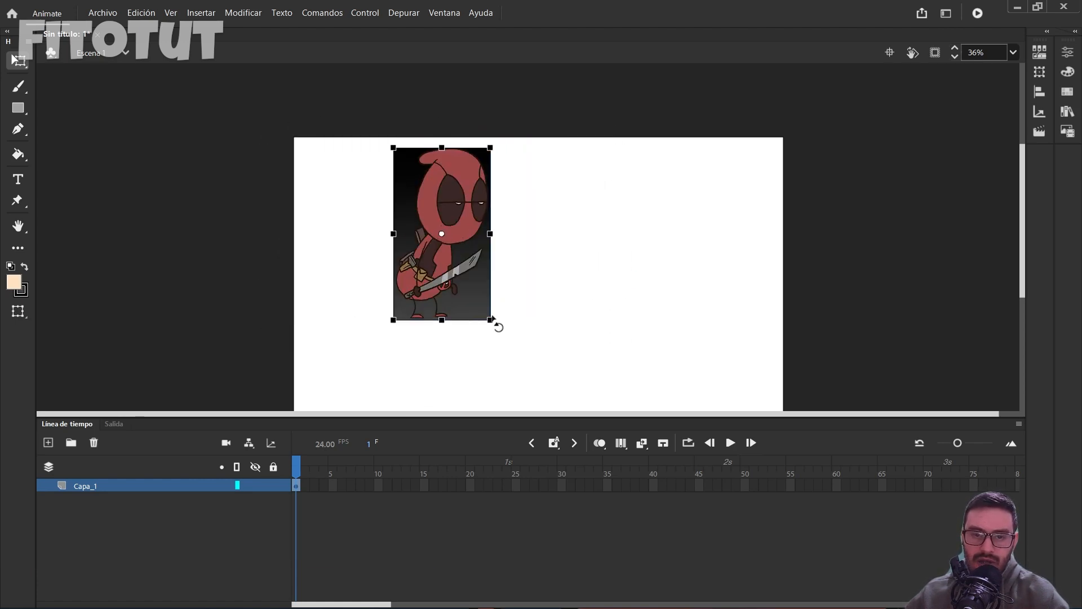
- Scale the character image down a little more and place it near the stage's upper-left corner, undoing a trial rotation
{"action": "left_click_drag", "start_coordinate": [492, 319], "coordinate": [478, 298]}
{"action": "left_click_drag", "start_coordinate": [450, 233], "coordinate": [507, 233]}
{"action": "left_click_drag", "start_coordinate": [542, 175], "coordinate": [507, 156]}
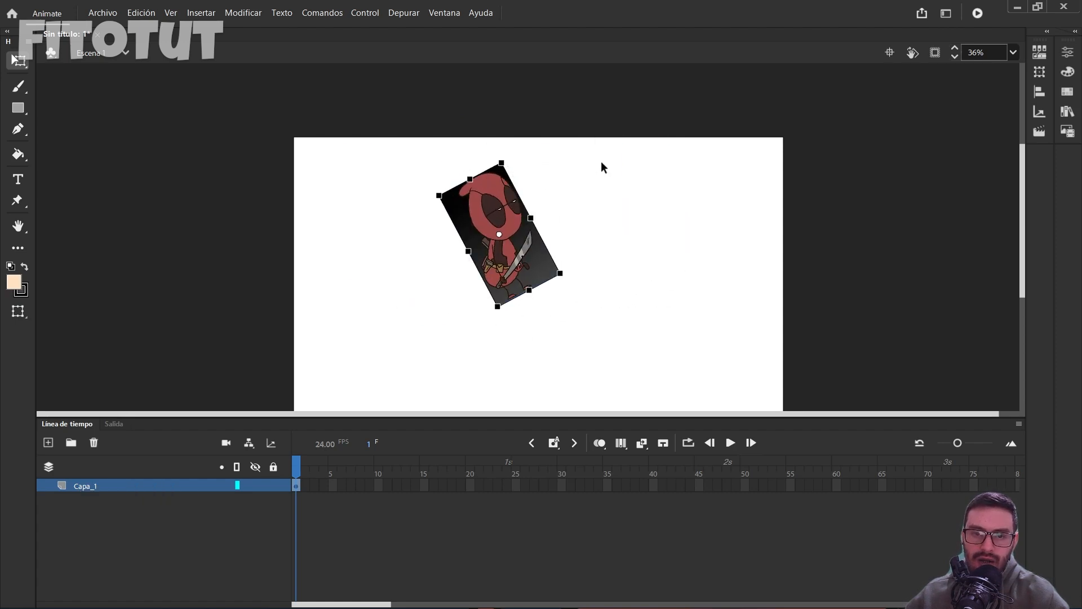
{"action": "key", "text": "ctrl+z"}
{"action": "left_click_drag", "start_coordinate": [501, 264], "coordinate": [357, 242]}
{"action": "left_click", "coordinate": [452, 224]}
{"action": "left_click_drag", "start_coordinate": [690, 265], "coordinate": [684, 233]}
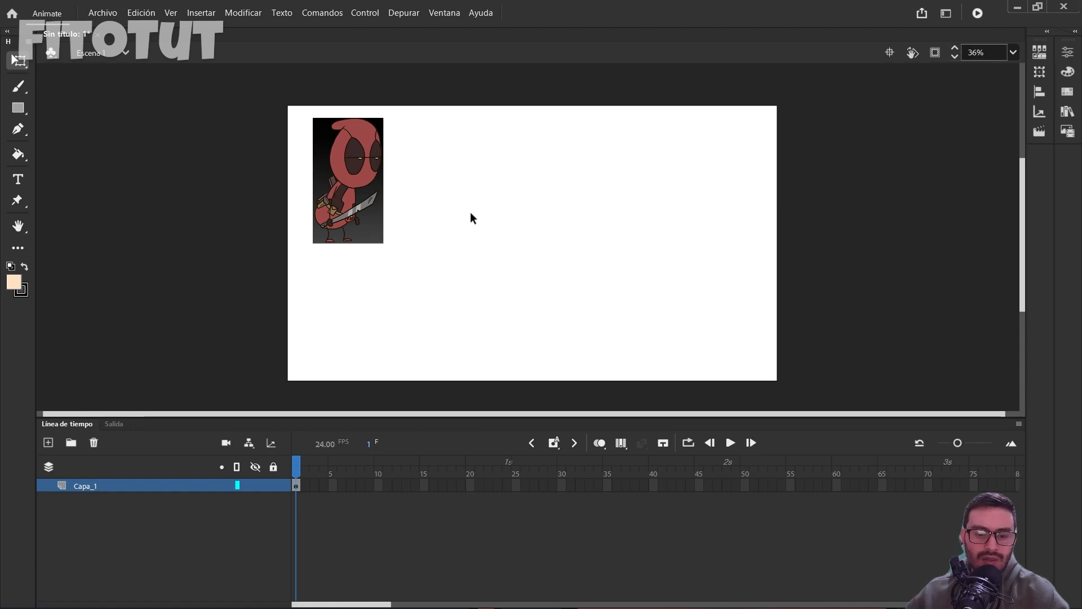
- Import the run cycle image Ciclo correr.jpg to the stage and place it to the right of the character image
{"action": "key", "text": "ctrl+r"}
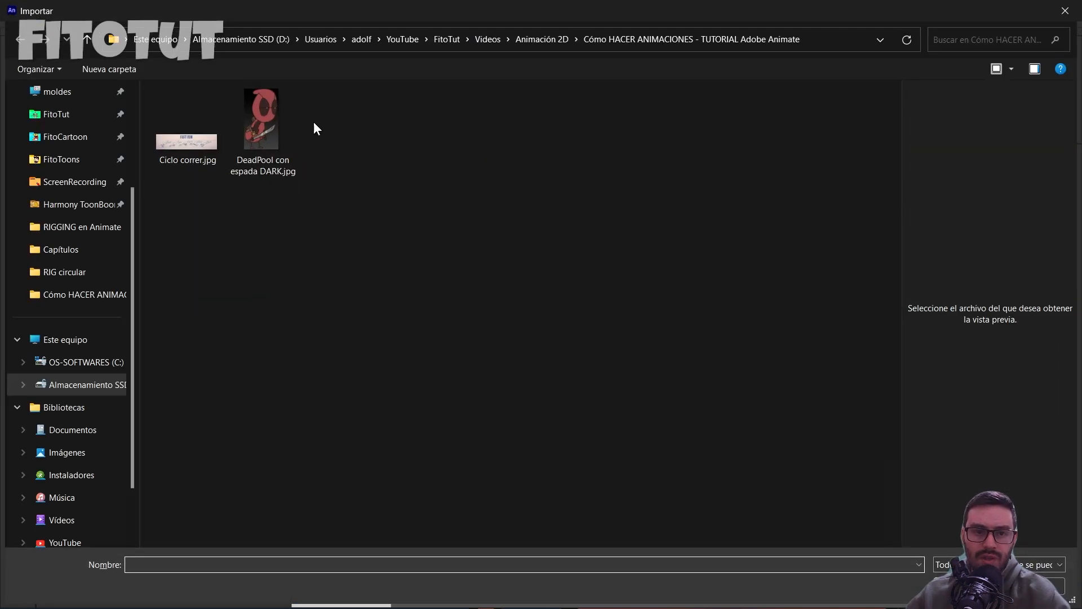
{"action": "double_click", "coordinate": [164, 142]}
{"action": "left_click_drag", "start_coordinate": [598, 223], "coordinate": [709, 169]}
{"action": "left_click_drag", "start_coordinate": [640, 227], "coordinate": [630, 172]}
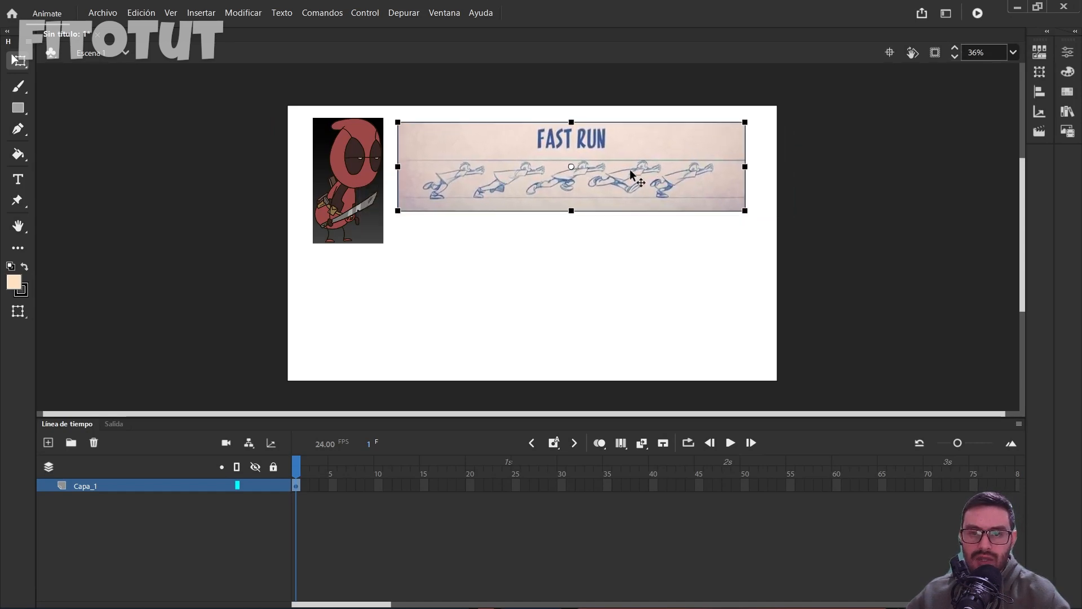
{"action": "scroll", "coordinate": [618, 174], "scroll_direction": "up", "scroll_amount": 1}
{"action": "scroll", "coordinate": [618, 175], "scroll_direction": "up", "scroll_amount": 1}
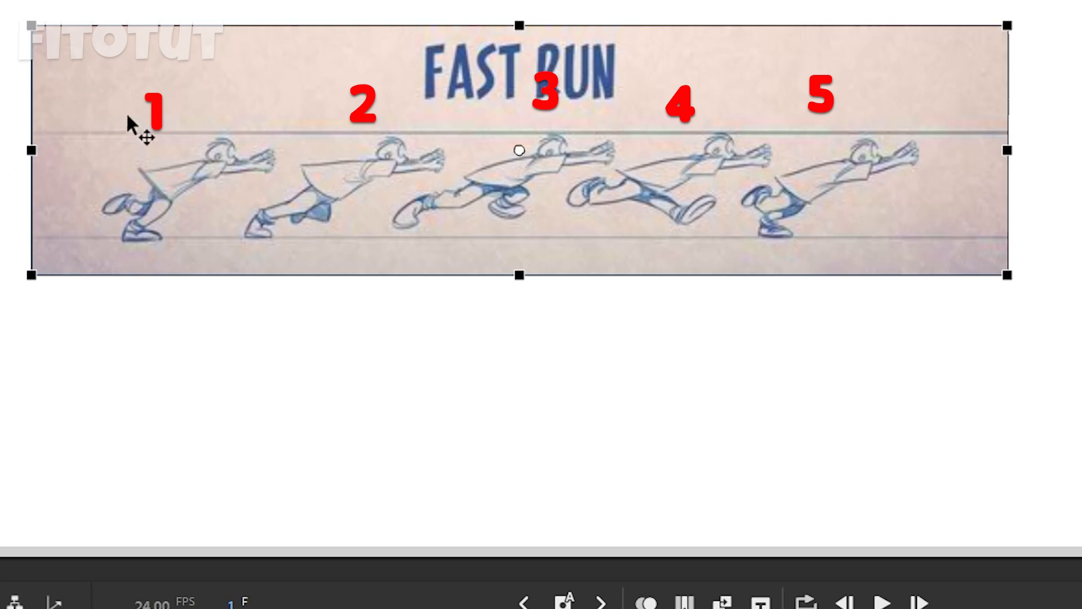
{"action": "left_click", "coordinate": [397, 335]}
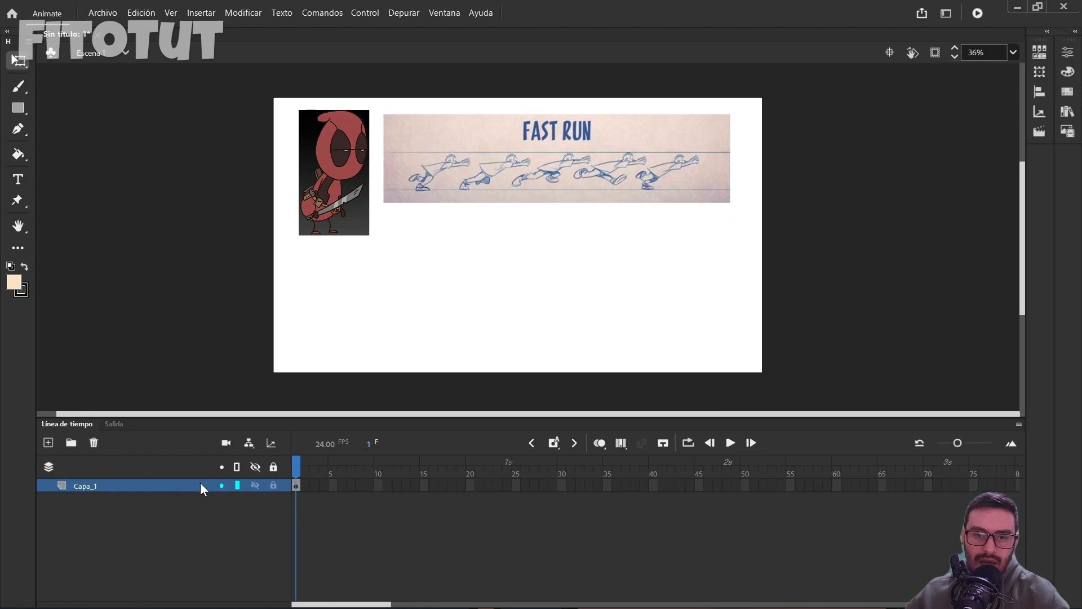
- Rename the layer Capa_1, which holds the two reference images, as REFERENCIA
{"action": "double_click", "coordinate": [109, 488]}
{"action": "type", "text": "REF"}
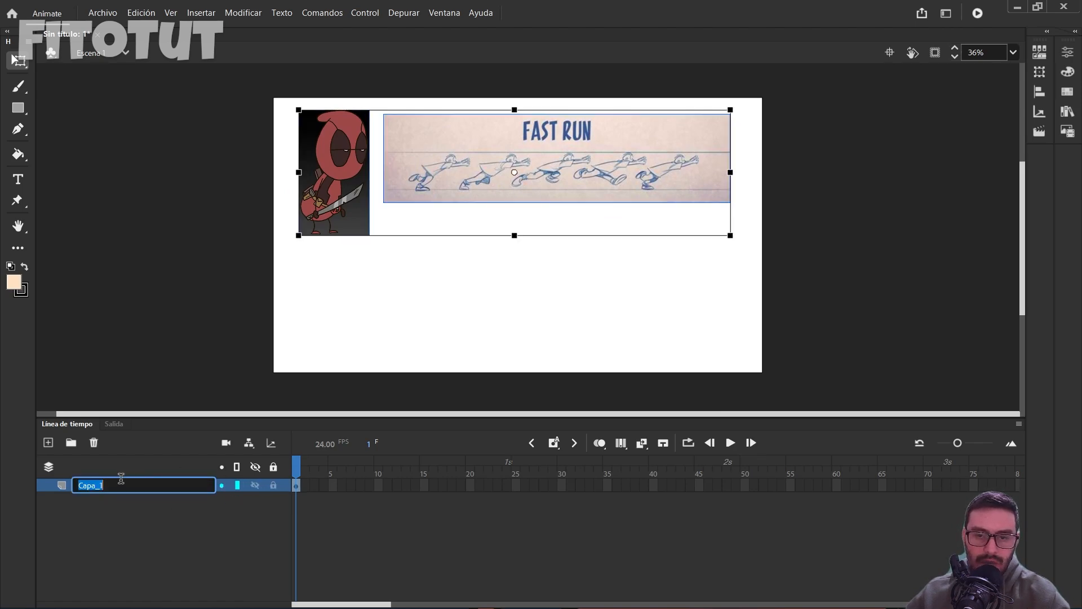
{"action": "type", "text": "ERENCIA"}
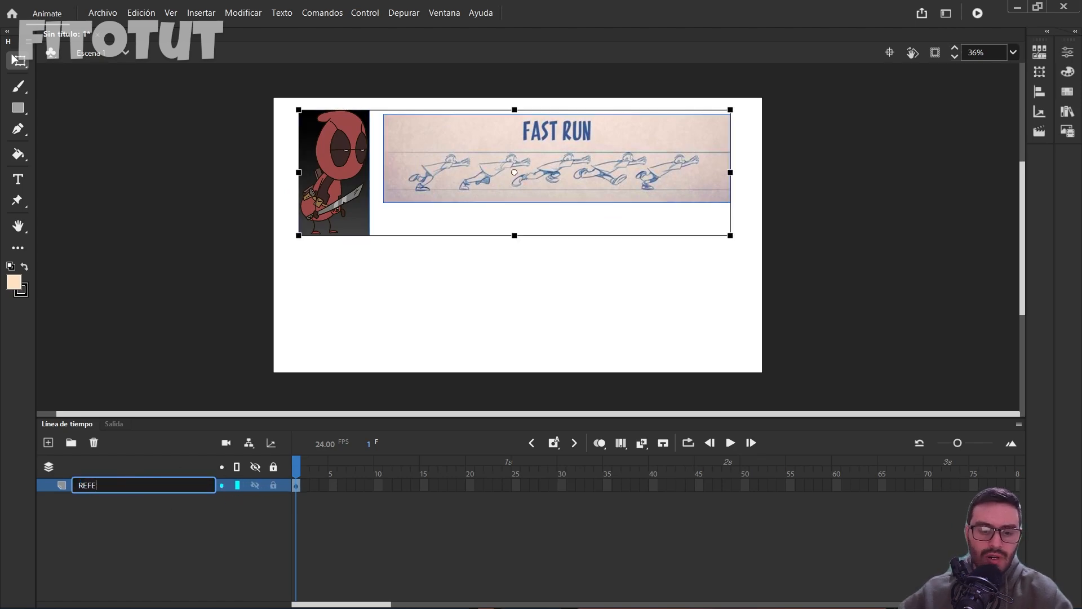
{"action": "key", "text": "Return"}
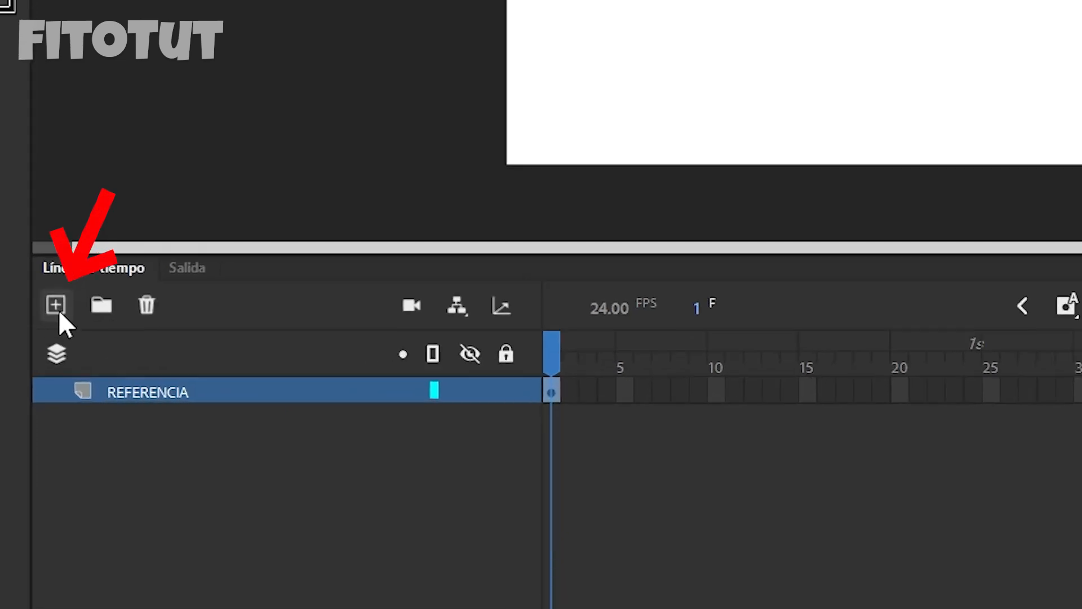
- Add a layer named Trazado above the REFERENCIA layer and lock REFERENCIA
{"action": "left_click", "coordinate": [56, 307]}
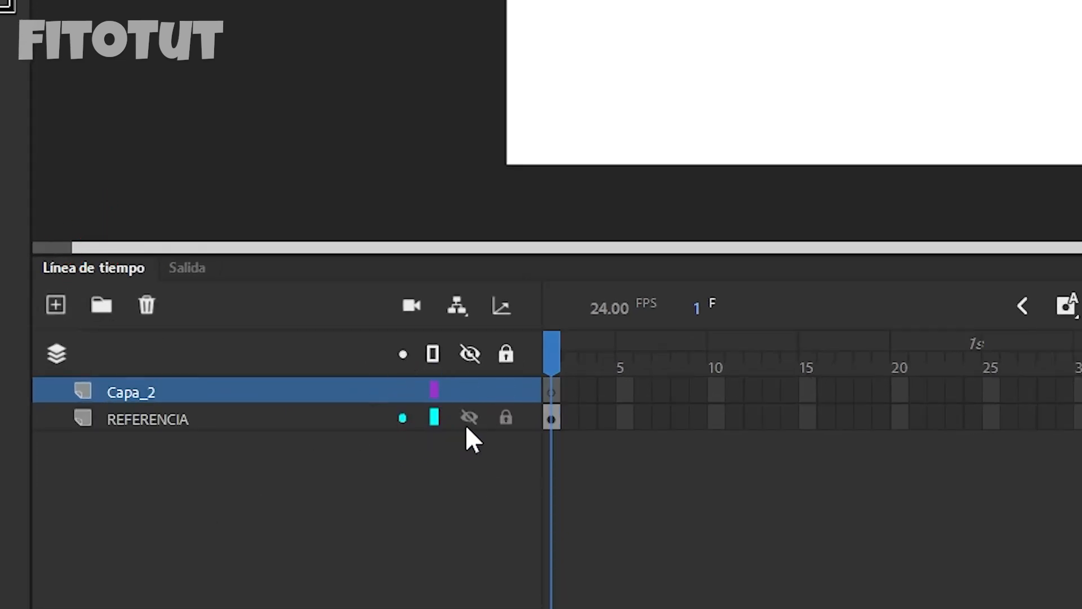
{"action": "left_click", "coordinate": [506, 417]}
{"action": "double_click", "coordinate": [142, 392]}
{"action": "type", "text": "Trazado"}
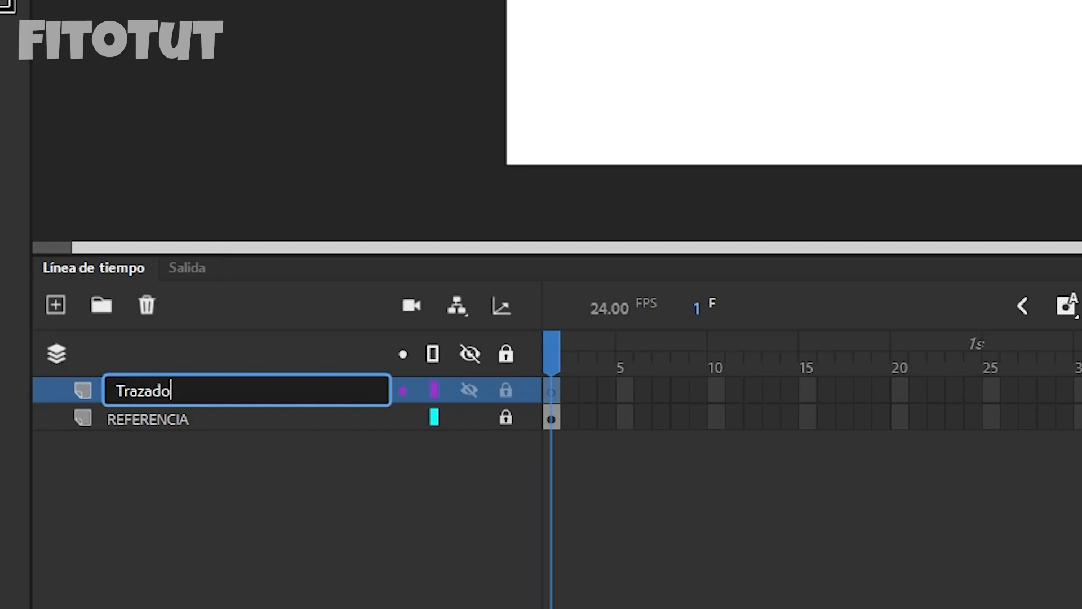
{"action": "key", "text": "Return"}
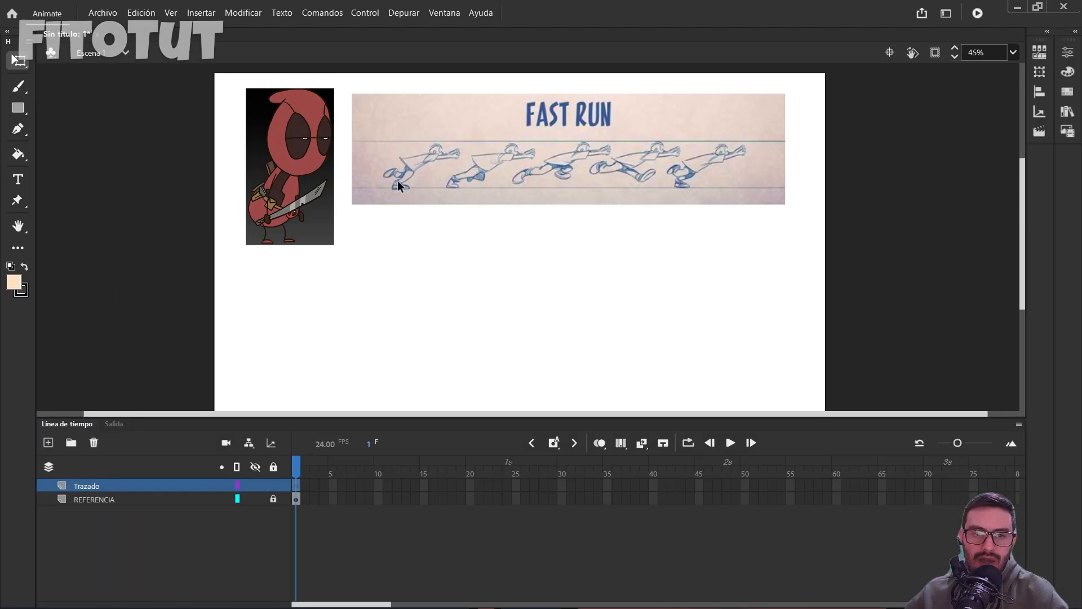
- Set up the Classic Brush with the near-black fill colour 090909 and a size of 9
{"action": "key", "text": "b"}
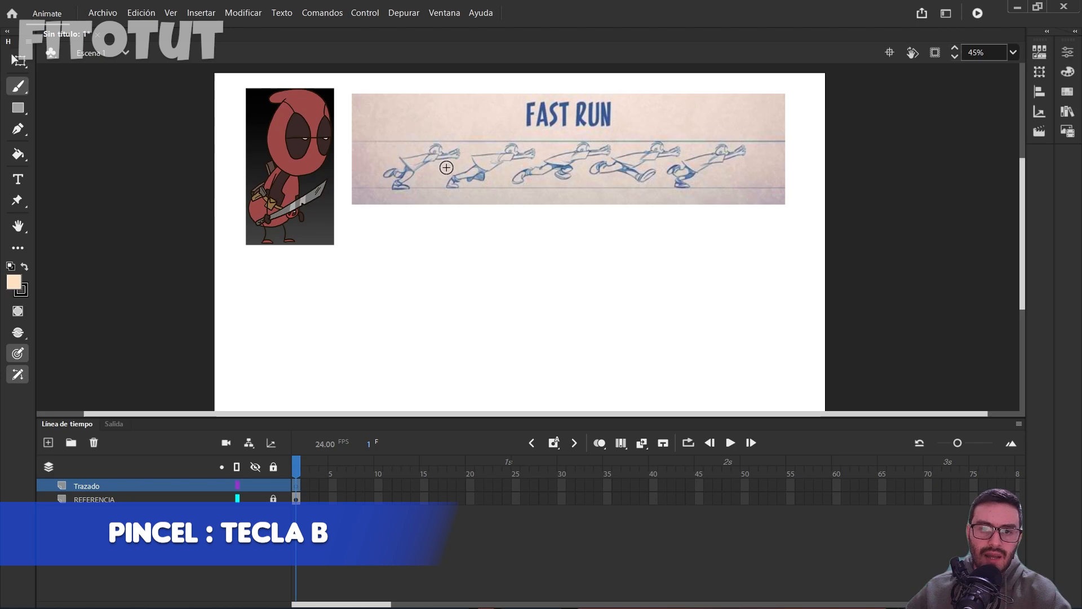
{"action": "left_click", "coordinate": [1071, 54]}
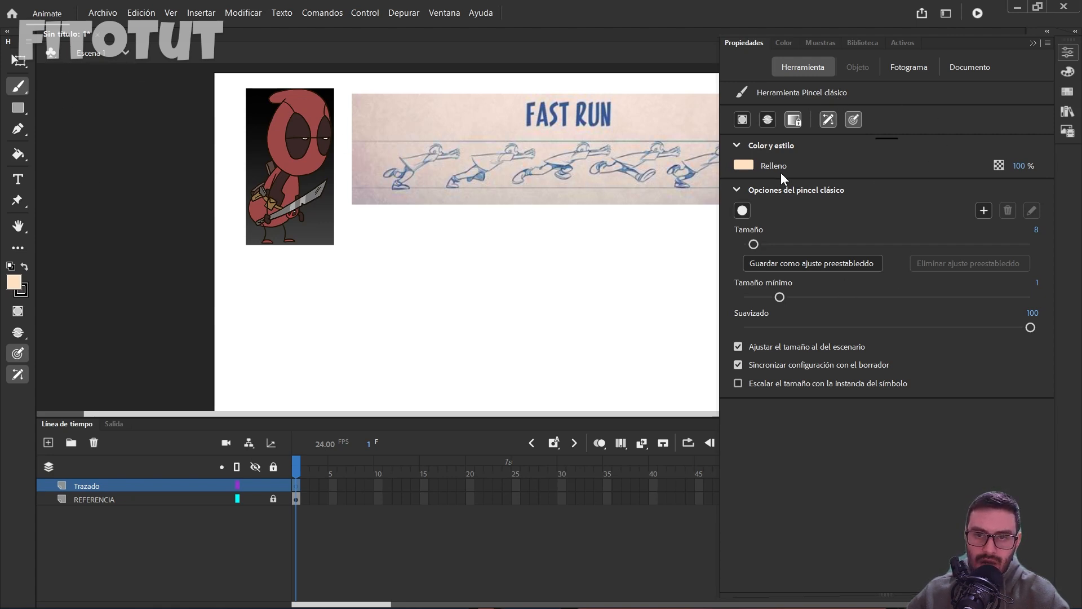
{"action": "left_click", "coordinate": [742, 165]}
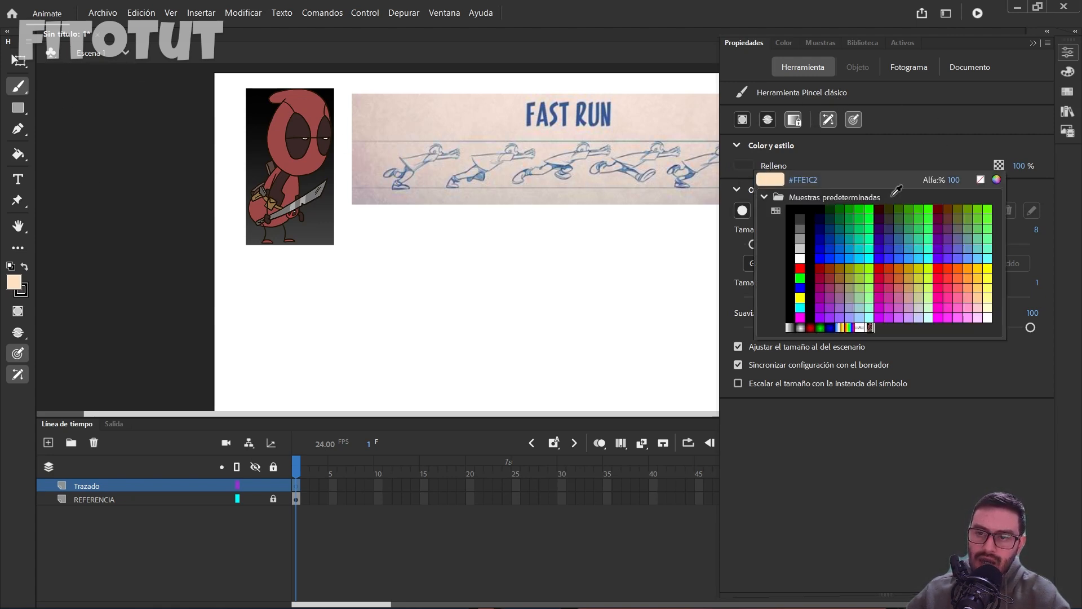
{"action": "left_click", "coordinate": [998, 180]}
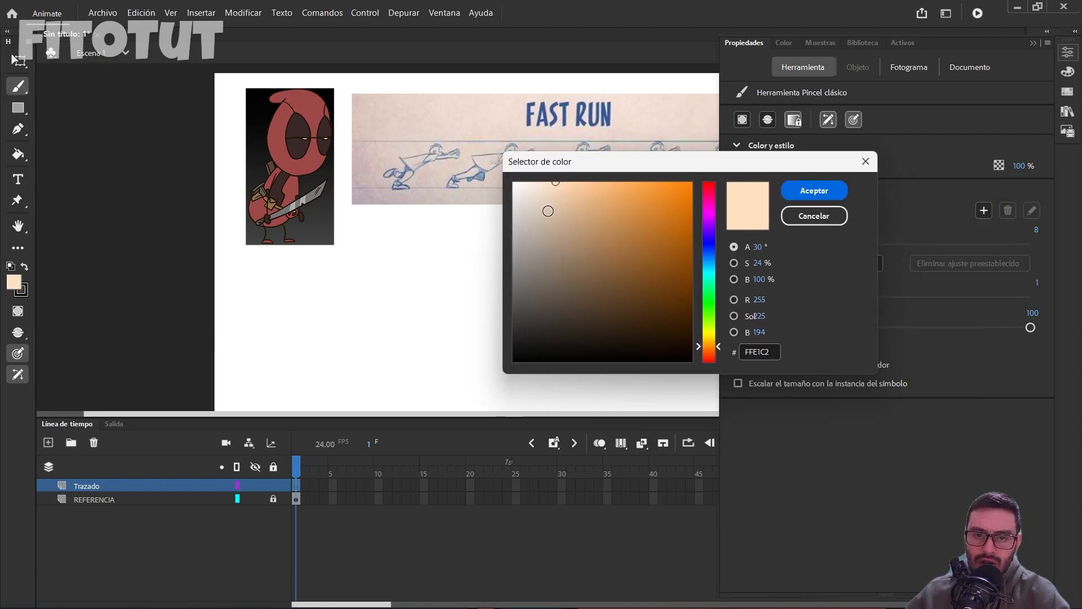
{"action": "mouse_move", "coordinate": [548, 211]}
{"action": "left_mouse_down"}
{"action": "mouse_move", "coordinate": [512, 363]}
{"action": "mouse_move", "coordinate": [510, 321]}
{"action": "mouse_move", "coordinate": [504, 355]}
{"action": "left_mouse_up"}
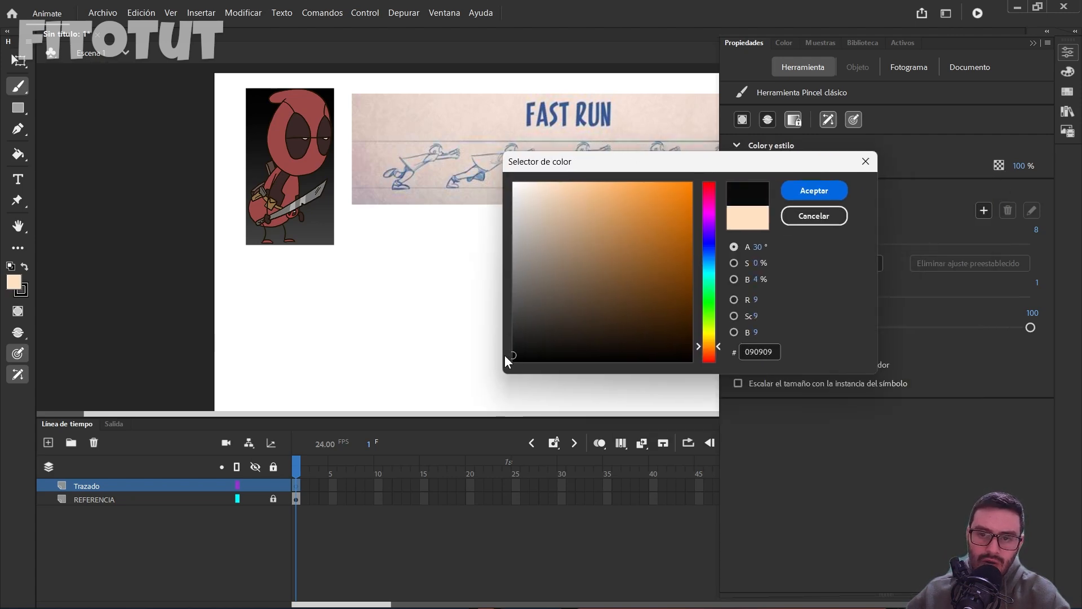
{"action": "left_click", "coordinate": [809, 192]}
{"action": "left_click_drag", "start_coordinate": [751, 245], "coordinate": [755, 245]}
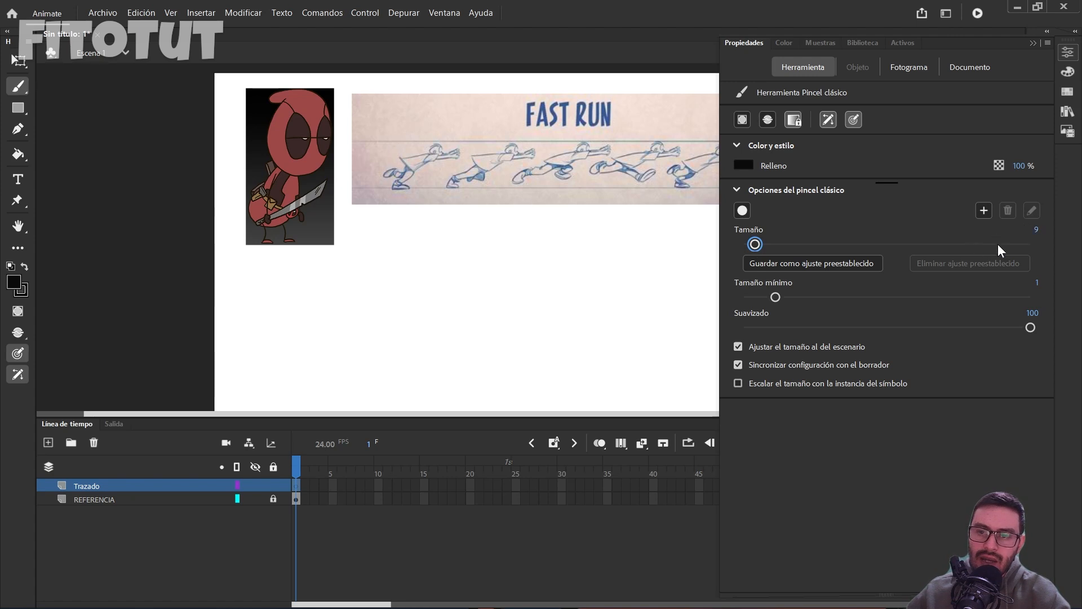
{"action": "left_click", "coordinate": [582, 59]}
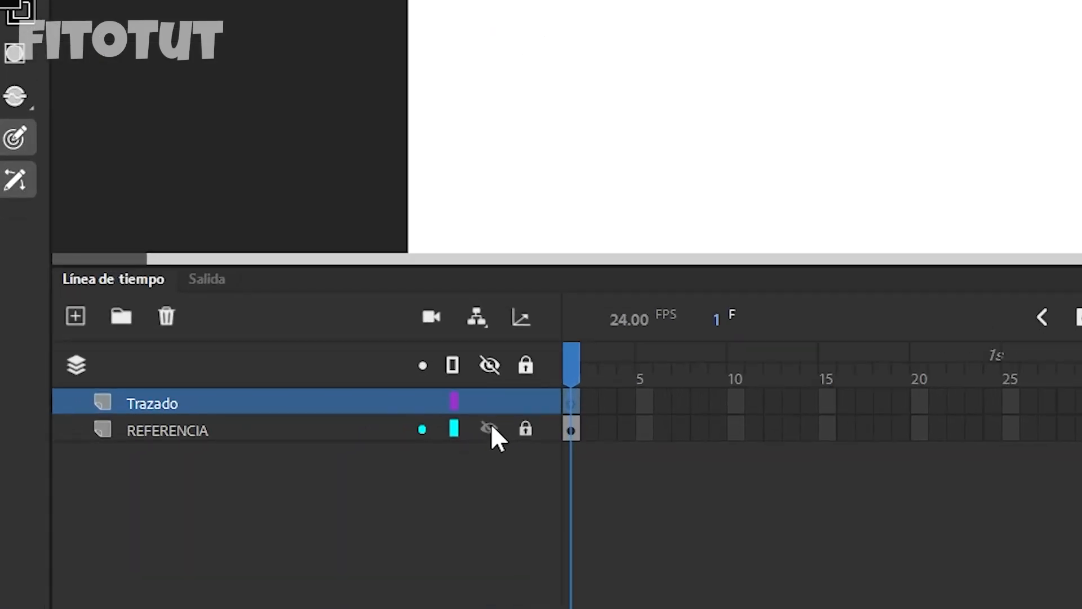
- Make the locked REFERENCIA layer semi-transparent while keeping Trazado as the active layer
{"action": "left_click", "coordinate": [489, 429]}
{"action": "left_click", "coordinate": [521, 428]}
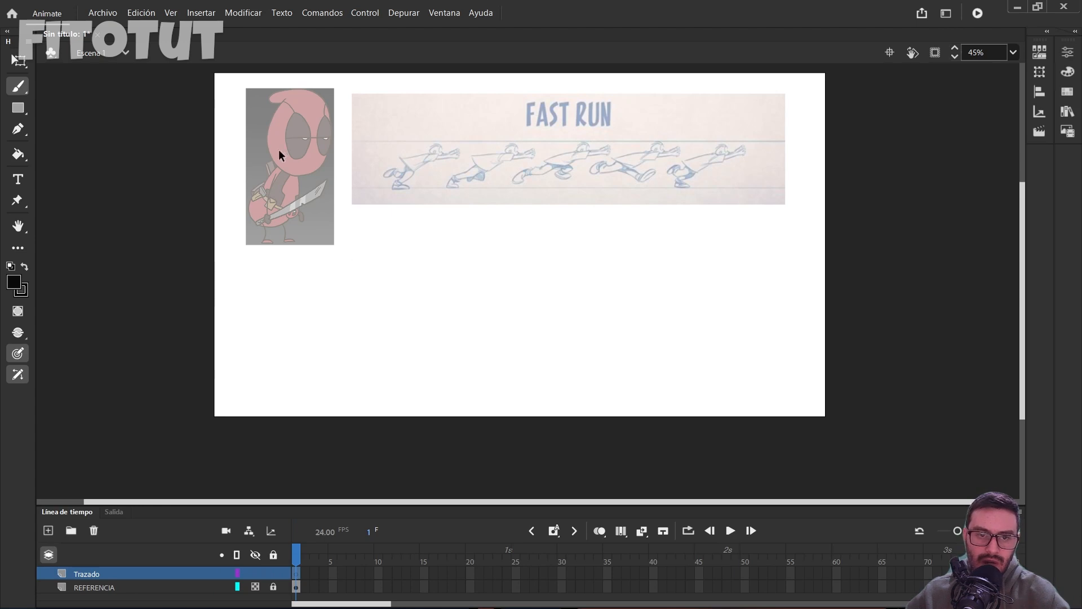
- Trace the reference character's head on the Trazado layer, including the hood tip, mask seams, eye patches and half-closed eyes
{"action": "scroll", "coordinate": [279, 151], "scroll_direction": "up", "scroll_amount": 4}
{"action": "left_click_drag", "start_coordinate": [669, 227], "coordinate": [683, 244]}
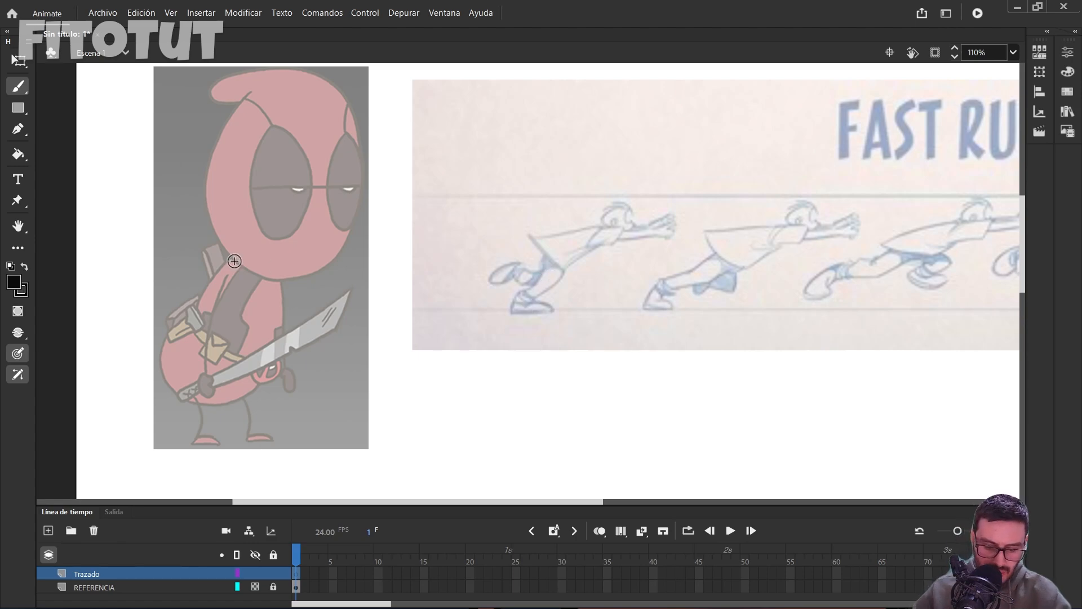
{"action": "mouse_move", "coordinate": [268, 169]}
{"action": "left_mouse_down"}
{"action": "mouse_move", "coordinate": [283, 195]}
{"action": "mouse_move", "coordinate": [277, 169]}
{"action": "mouse_move", "coordinate": [210, 174]}
{"action": "mouse_move", "coordinate": [365, 223]}
{"action": "mouse_move", "coordinate": [302, 161]}
{"action": "mouse_move", "coordinate": [317, 166]}
{"action": "left_mouse_up"}
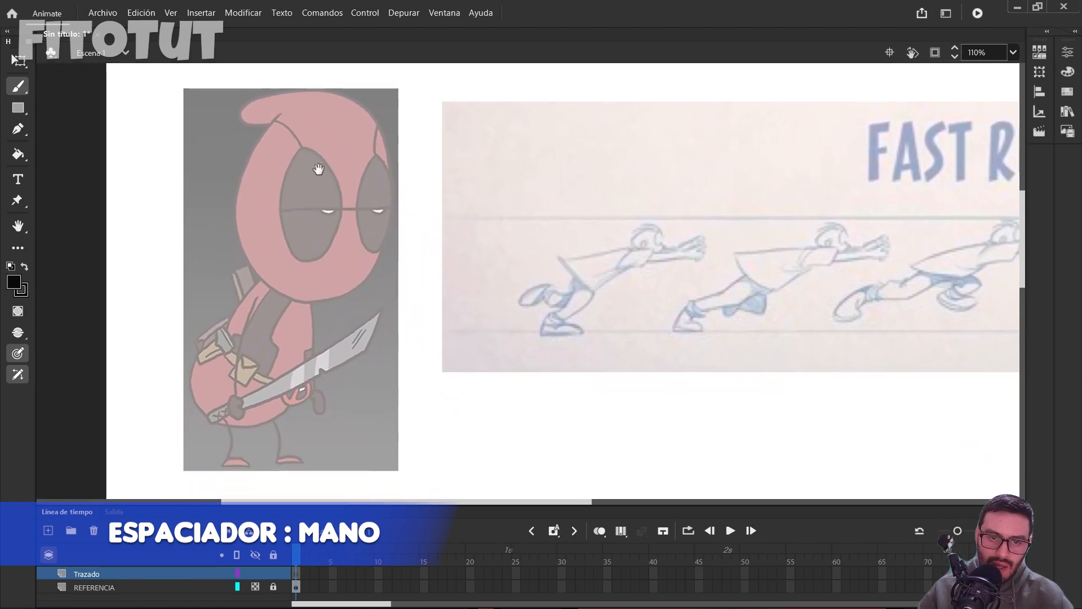
{"action": "mouse_move", "coordinate": [281, 113]}
{"action": "left_mouse_down"}
{"action": "mouse_move", "coordinate": [304, 299]}
{"action": "mouse_move", "coordinate": [389, 169]}
{"action": "left_mouse_up"}
{"action": "left_click_drag", "start_coordinate": [281, 113], "coordinate": [377, 126]}
{"action": "left_click_drag", "start_coordinate": [281, 210], "coordinate": [383, 207]}
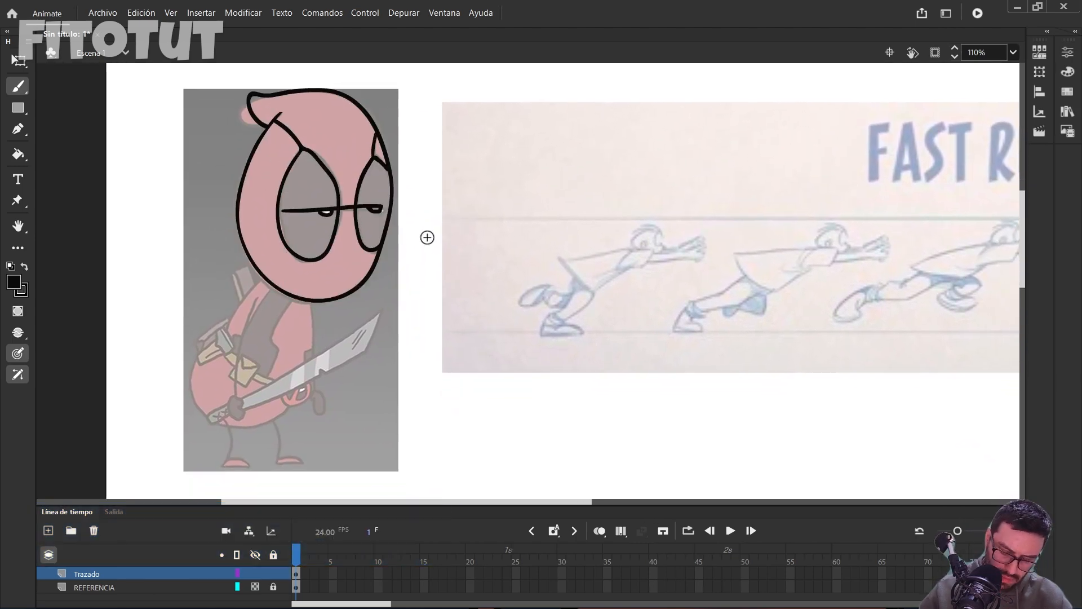
- Draw the character's torso outline and belt with its pouches and round buckle, undoing one faulty stroke
{"action": "left_click_drag", "start_coordinate": [427, 236], "coordinate": [421, 162]}
{"action": "mouse_move", "coordinate": [253, 200]}
{"action": "left_mouse_down"}
{"action": "mouse_move", "coordinate": [241, 288]}
{"action": "mouse_move", "coordinate": [207, 249]}
{"action": "left_mouse_up"}
{"action": "key", "text": "ctrl+z"}
{"action": "mouse_move", "coordinate": [194, 254]}
{"action": "left_mouse_down"}
{"action": "mouse_move", "coordinate": [176, 282]}
{"action": "mouse_move", "coordinate": [225, 277]}
{"action": "left_mouse_up"}
{"action": "left_click_drag", "start_coordinate": [207, 271], "coordinate": [225, 279]}
{"action": "left_click_drag", "start_coordinate": [224, 276], "coordinate": [266, 312]}
{"action": "left_click_drag", "start_coordinate": [277, 298], "coordinate": [277, 309]}
{"action": "left_click_drag", "start_coordinate": [301, 226], "coordinate": [294, 295]}
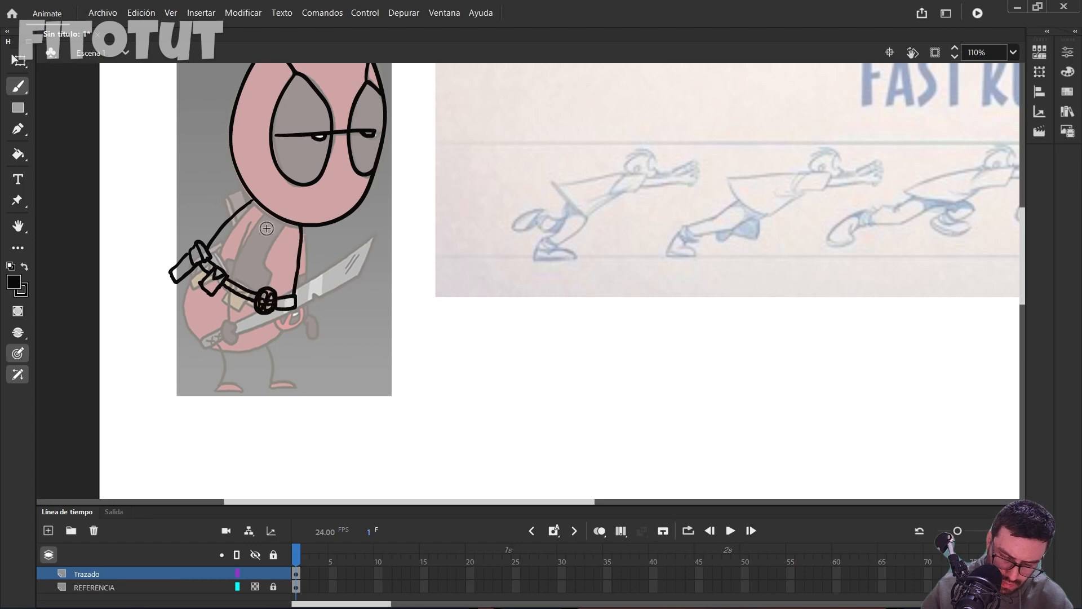
- Draw the arms and hands gripping a raised sword, and add the lower body with the legs in a running pose
{"action": "left_click_drag", "start_coordinate": [330, 237], "coordinate": [303, 264]}
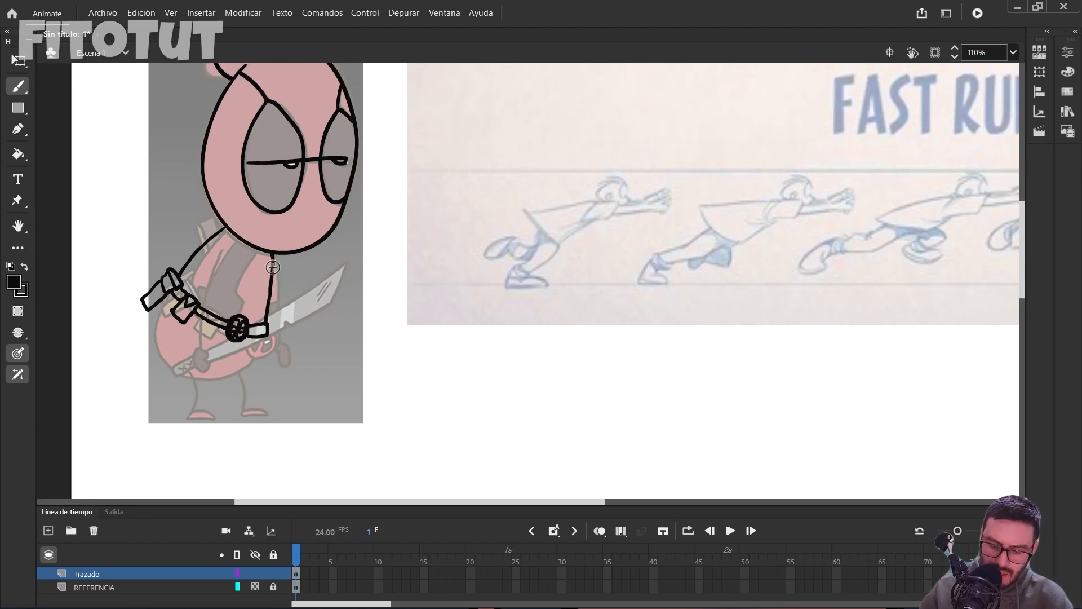
{"action": "left_click_drag", "start_coordinate": [222, 252], "coordinate": [327, 283]}
{"action": "left_click_drag", "start_coordinate": [323, 286], "coordinate": [330, 288]}
{"action": "left_click_drag", "start_coordinate": [350, 248], "coordinate": [302, 314]}
{"action": "mouse_move", "coordinate": [284, 332]}
{"action": "left_mouse_down"}
{"action": "mouse_move", "coordinate": [357, 157]}
{"action": "mouse_move", "coordinate": [308, 305]}
{"action": "left_mouse_up"}
{"action": "left_click_drag", "start_coordinate": [308, 304], "coordinate": [297, 335]}
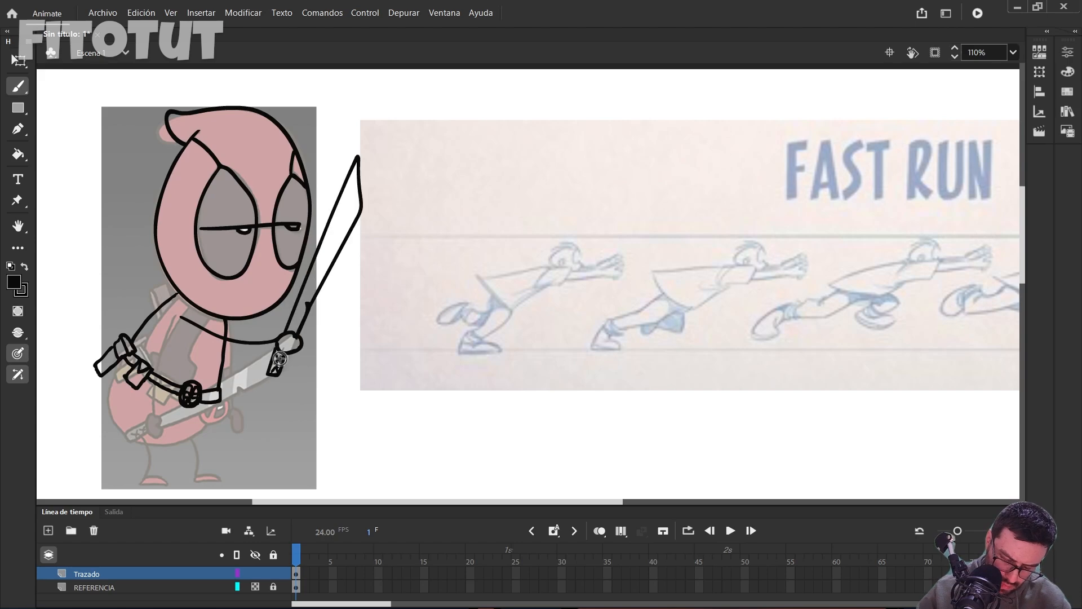
{"action": "scroll", "coordinate": [292, 320], "scroll_direction": "up", "scroll_amount": 5}
{"action": "mouse_move", "coordinate": [290, 281]}
{"action": "left_mouse_down"}
{"action": "mouse_move", "coordinate": [292, 334]}
{"action": "mouse_move", "coordinate": [298, 289]}
{"action": "left_mouse_up"}
{"action": "left_click_drag", "start_coordinate": [98, 348], "coordinate": [261, 352]}
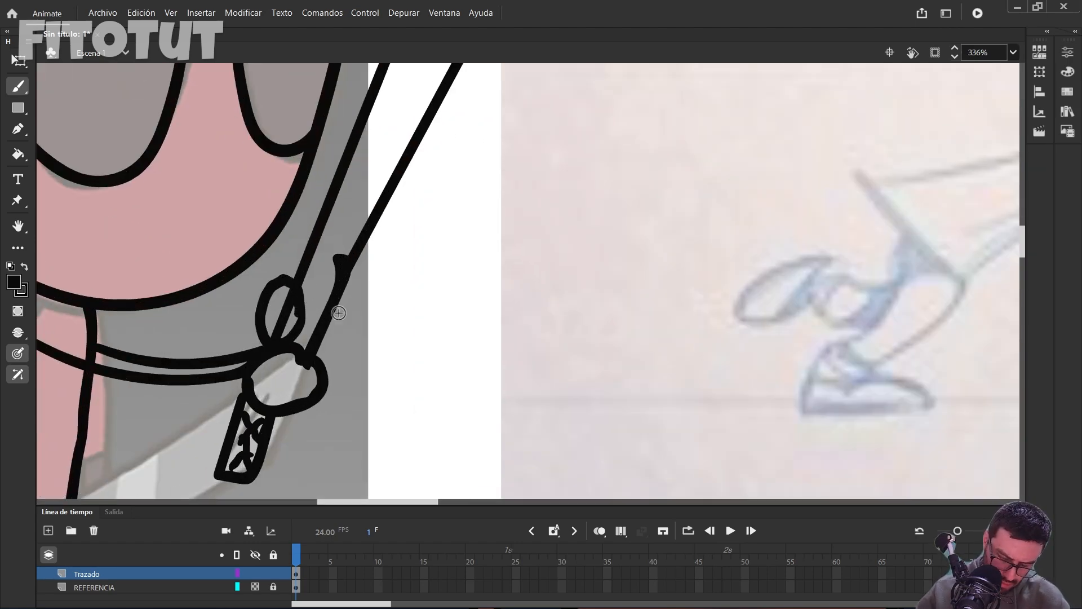
{"action": "scroll", "coordinate": [262, 231], "scroll_direction": "down", "scroll_amount": 7}
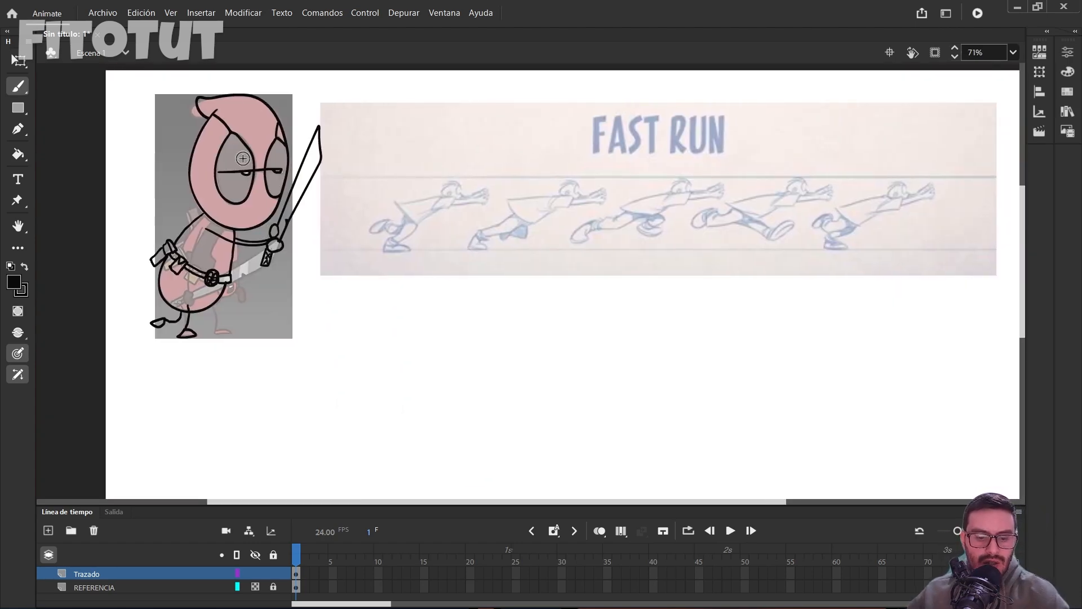
- Select the whole character drawing and move it off the reference to the empty area below the run cycle image
{"action": "key", "text": "v"}
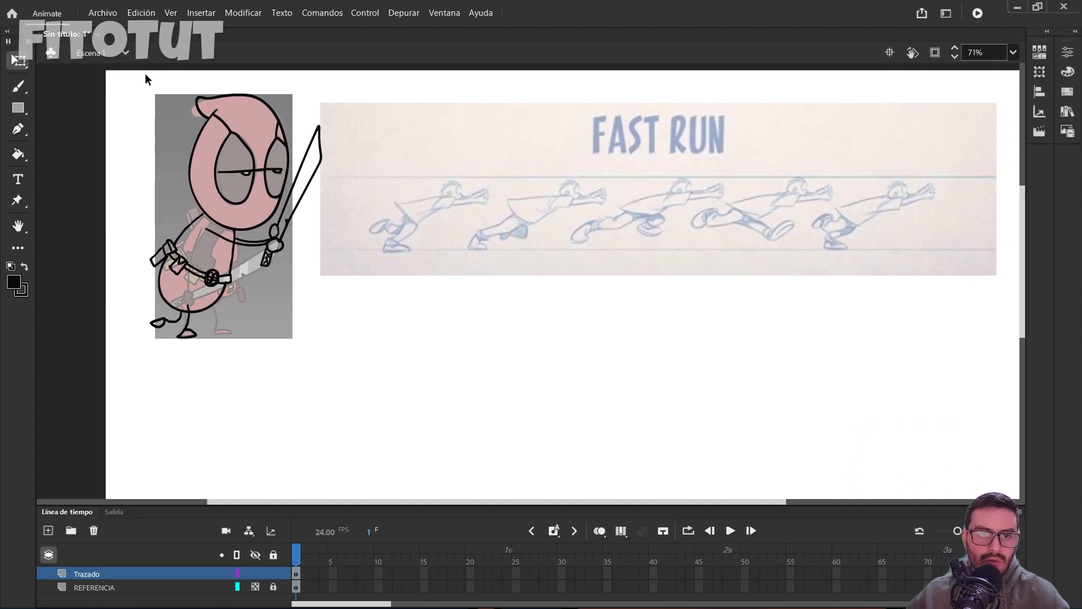
{"action": "left_click_drag", "start_coordinate": [132, 82], "coordinate": [383, 366]}
{"action": "left_click_drag", "start_coordinate": [297, 203], "coordinate": [536, 390]}
{"action": "key", "text": "space"}
{"action": "left_click_drag", "start_coordinate": [679, 357], "coordinate": [584, 239]}
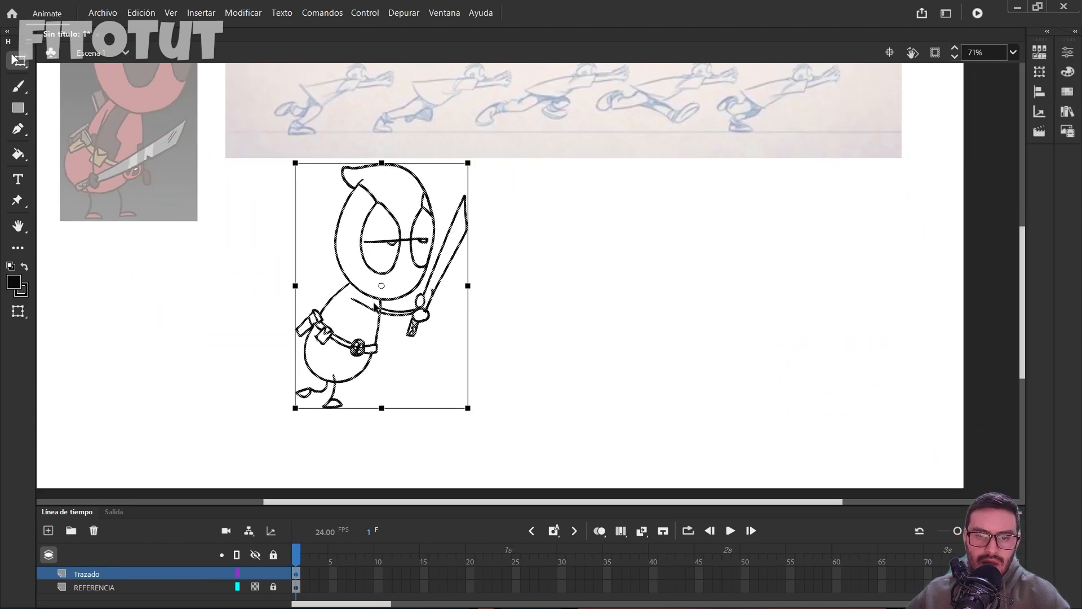
{"action": "left_click_drag", "start_coordinate": [423, 273], "coordinate": [441, 301]}
{"action": "left_click", "coordinate": [422, 227]}
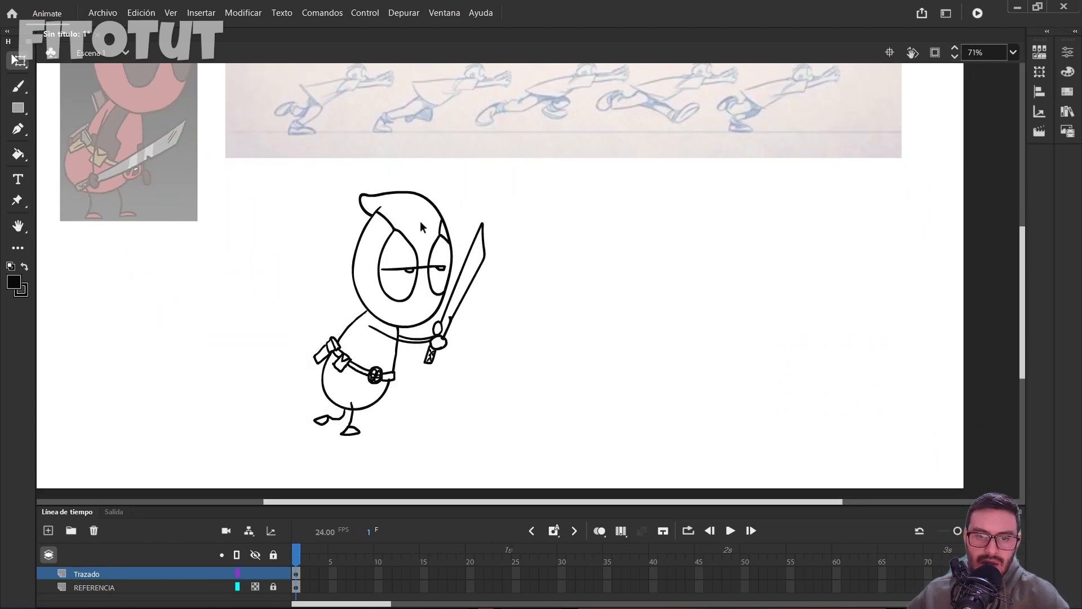
{"action": "scroll", "coordinate": [539, 281], "scroll_direction": "down", "scroll_amount": 2}
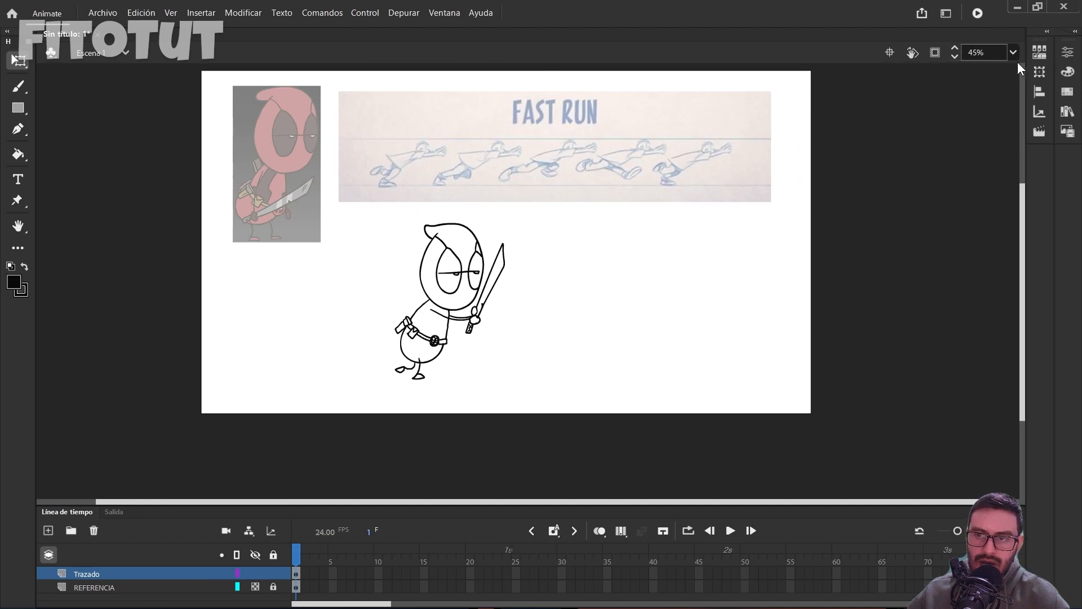
- Change the stage background colour to light grey
{"action": "left_click", "coordinate": [1067, 51]}
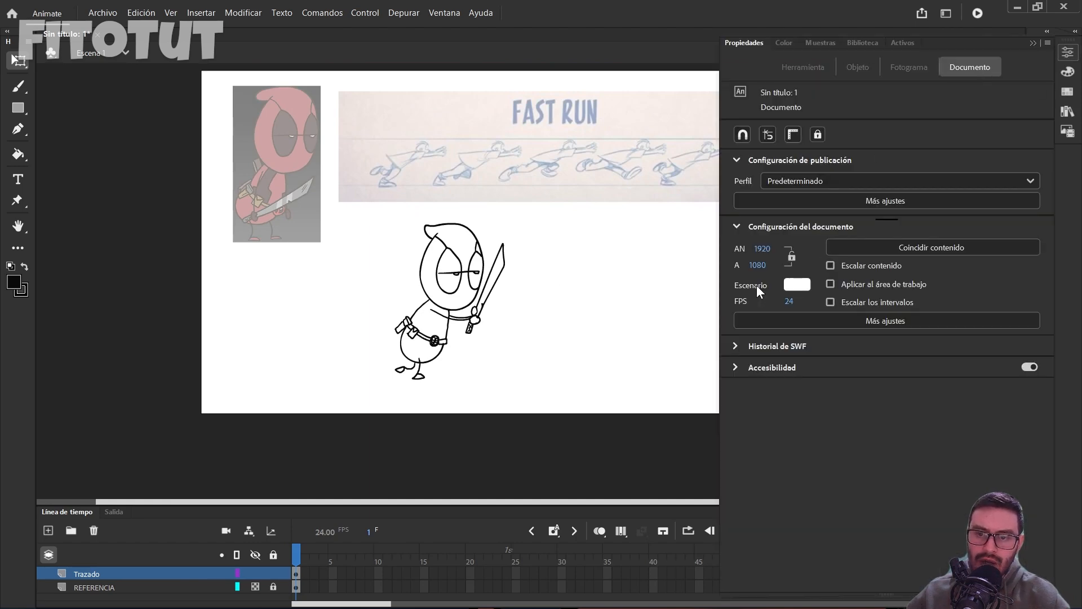
{"action": "left_click", "coordinate": [796, 285]}
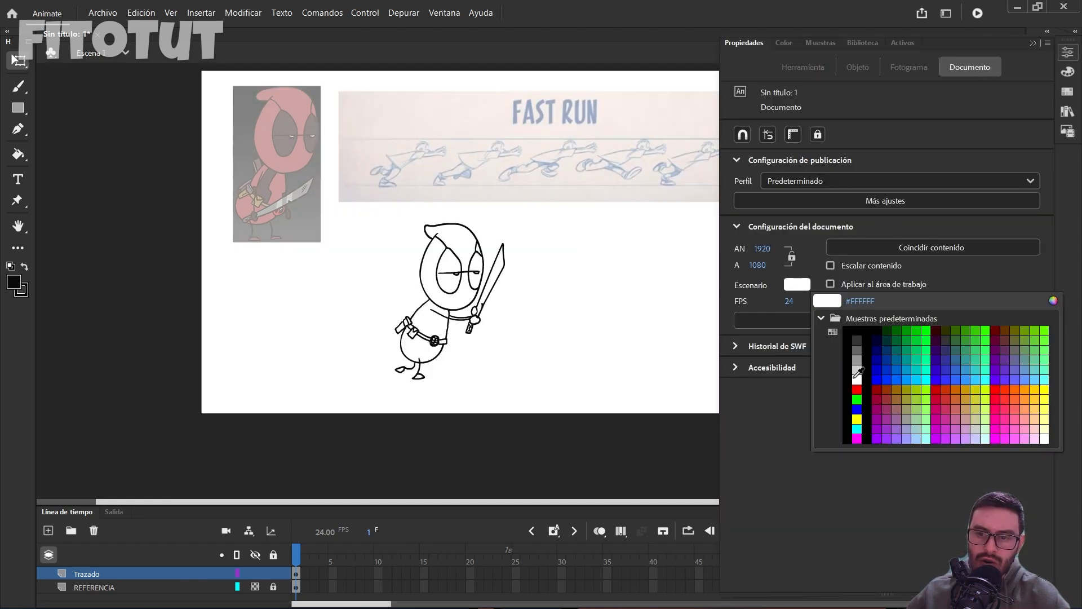
{"action": "left_click", "coordinate": [857, 369]}
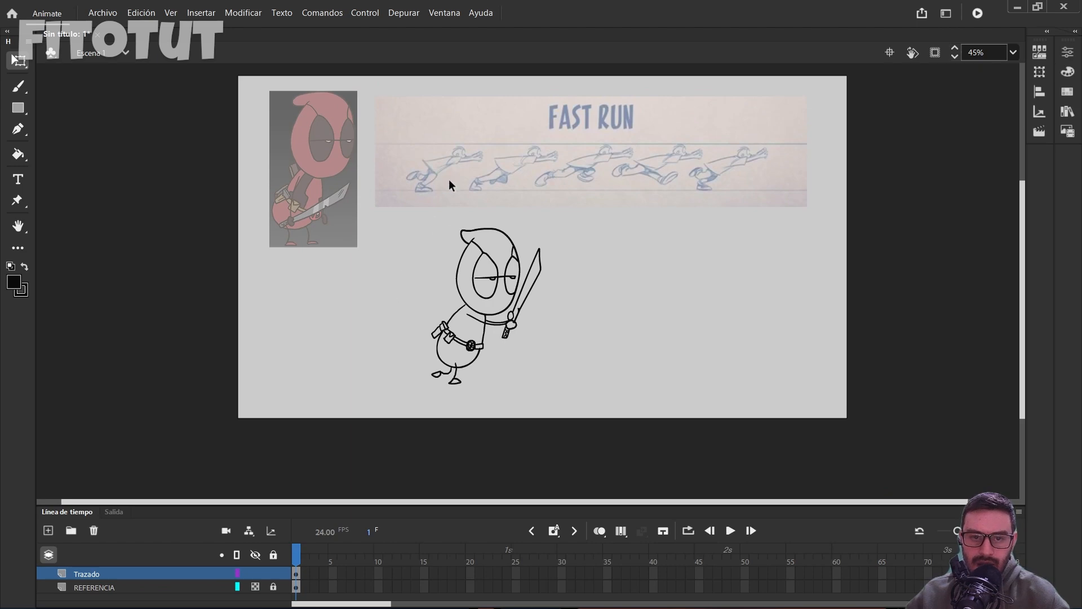
- Try a free transform of the character drawing around a pivot point placed on its standing foot
{"action": "scroll", "coordinate": [449, 179], "scroll_direction": "up", "scroll_amount": 1}
{"action": "left_click_drag", "start_coordinate": [398, 222], "coordinate": [596, 442]}
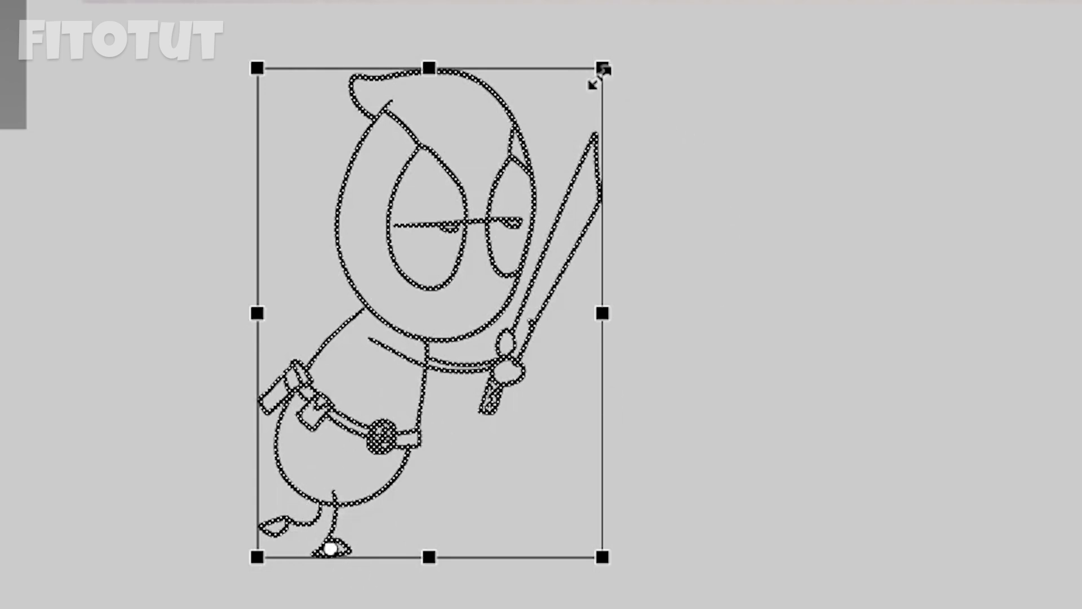
{"action": "left_click_drag", "start_coordinate": [633, 92], "coordinate": [681, 133]}
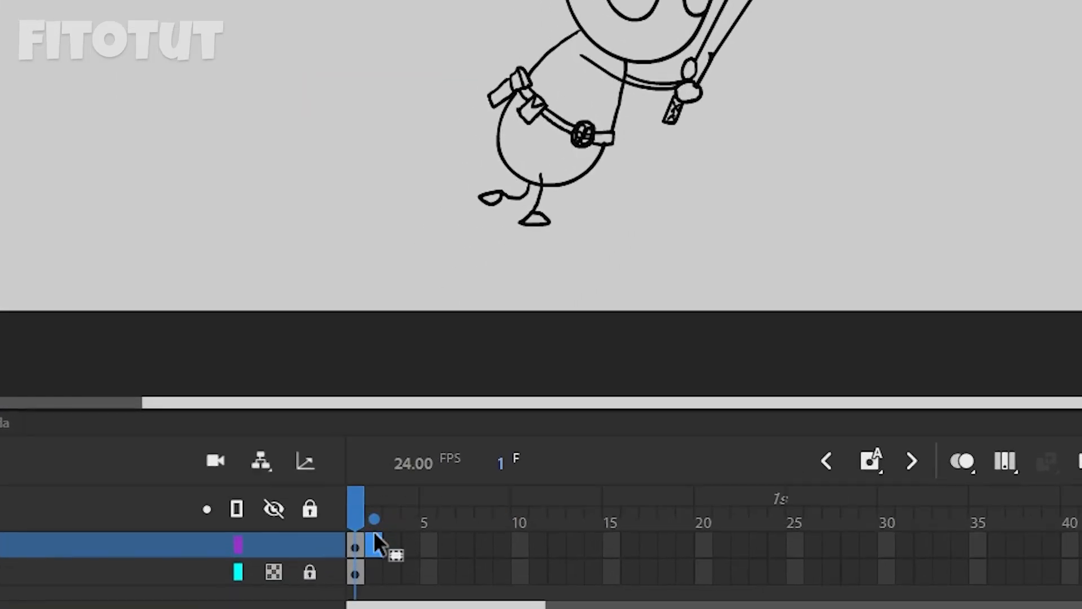
- Insert frames on the Trazado and REFERENCIA layers, first up to frame 2 and further up to frame 10
{"action": "left_click_drag", "start_coordinate": [368, 570], "coordinate": [373, 546]}
{"action": "key", "text": "F5"}
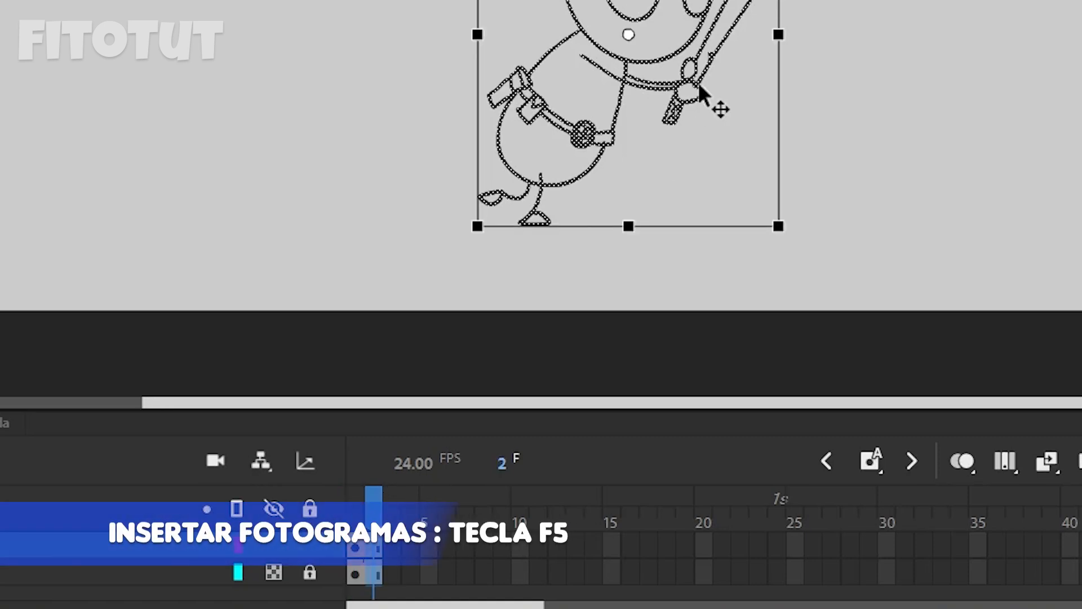
{"action": "left_click", "coordinate": [898, 157]}
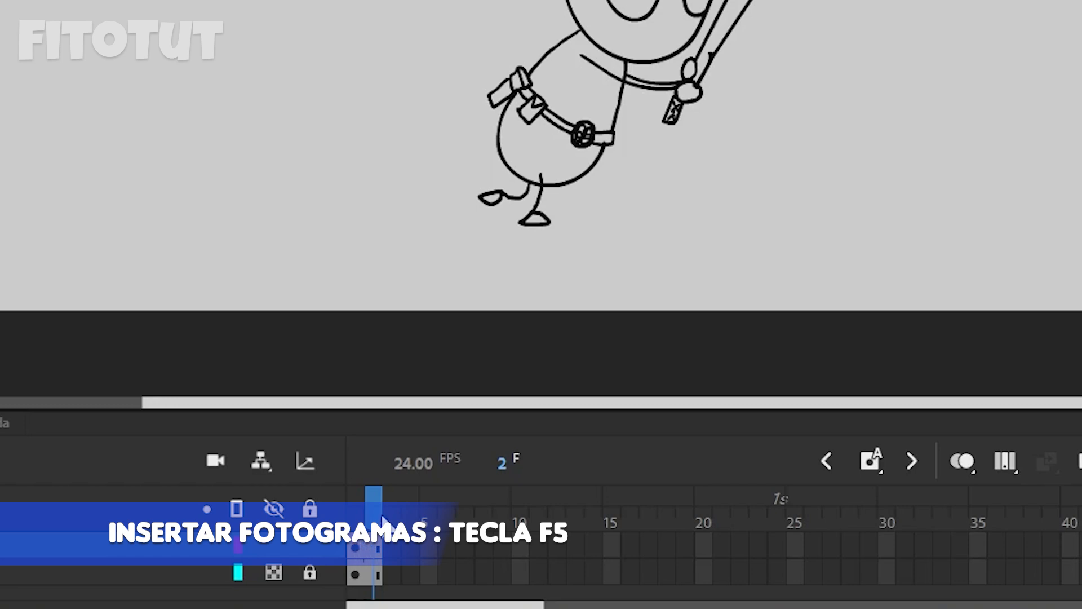
{"action": "left_click_drag", "start_coordinate": [382, 520], "coordinate": [338, 508]}
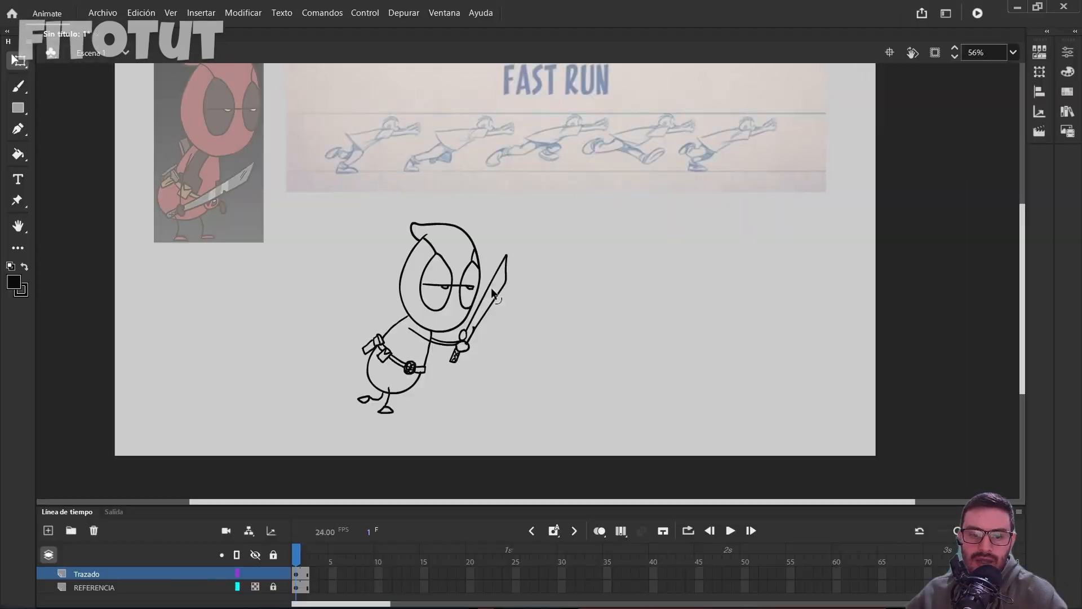
{"action": "left_click_drag", "start_coordinate": [377, 572], "coordinate": [381, 584]}
{"action": "key", "text": "F5"}
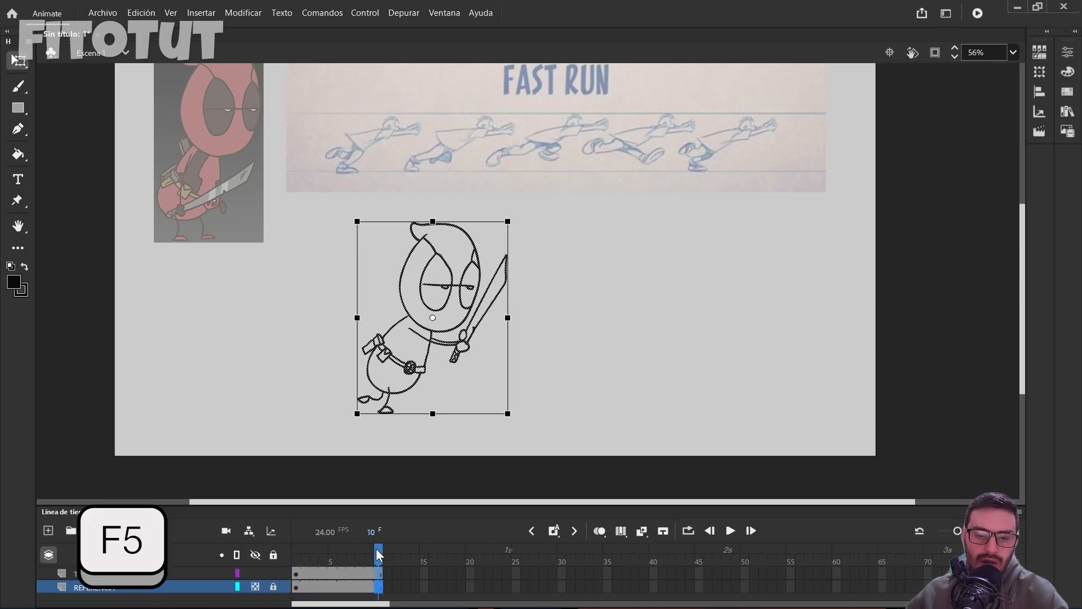
- Insert a blank keyframe at frame 3 of the Trazado layer and check the keyframe type options
{"action": "mouse_move", "coordinate": [403, 549]}
{"action": "left_mouse_down"}
{"action": "mouse_move", "coordinate": [294, 553]}
{"action": "mouse_move", "coordinate": [358, 552]}
{"action": "mouse_move", "coordinate": [304, 555]}
{"action": "mouse_move", "coordinate": [314, 573]}
{"action": "left_mouse_up"}
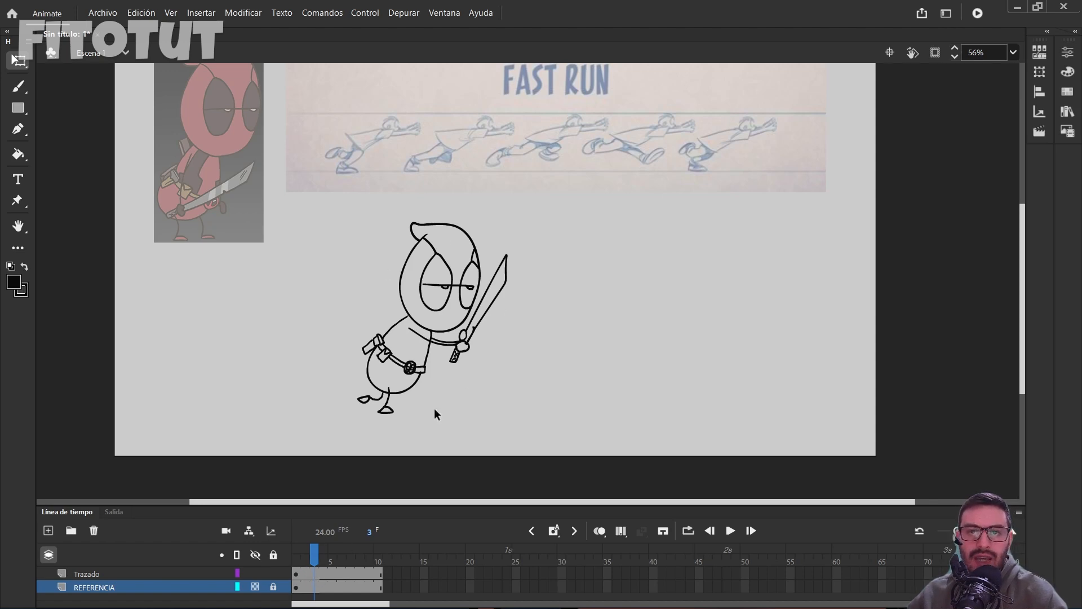
{"action": "key", "text": "ctrl+a"}
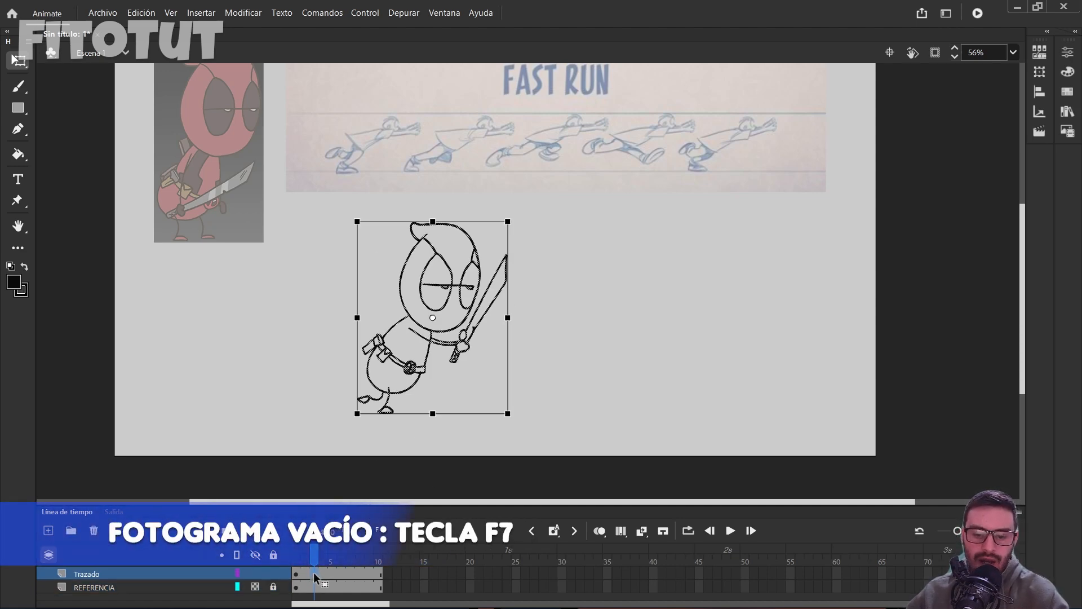
{"action": "key", "text": "F7"}
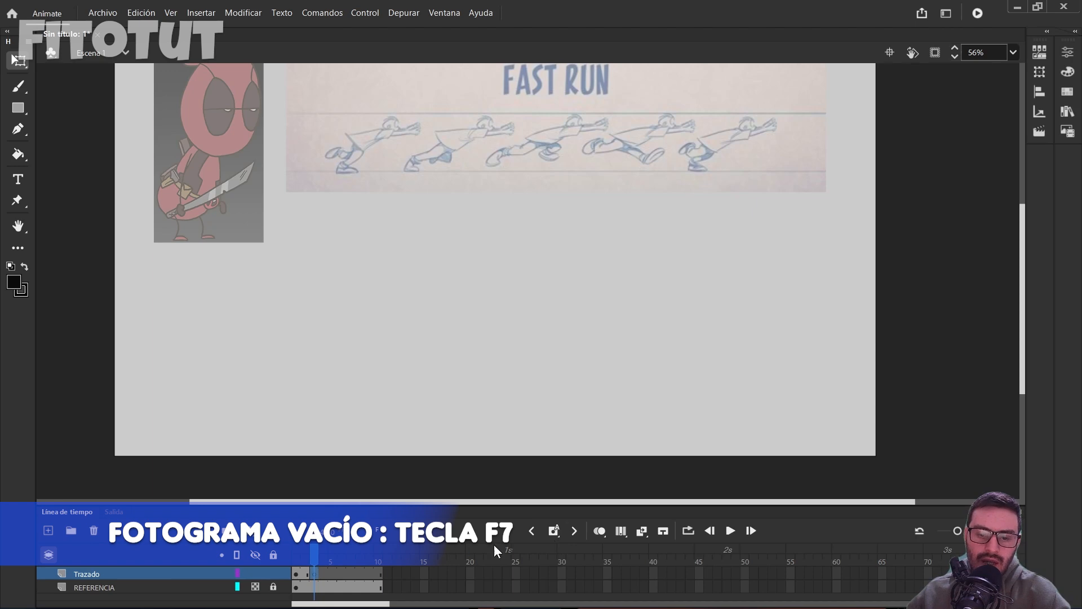
{"action": "left_click", "coordinate": [554, 531]}
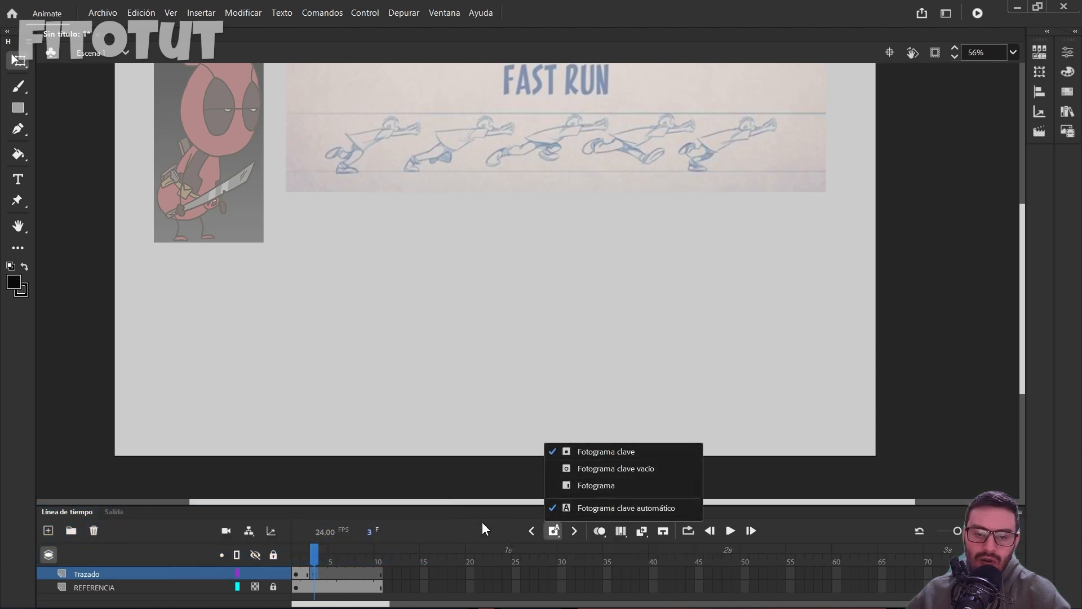
{"action": "left_click", "coordinate": [482, 524]}
- Turn on onion skinning at frame 3 to display the previous drawing as a faint guide
{"action": "left_click", "coordinate": [304, 558]}
{"action": "mouse_move", "coordinate": [305, 558]}
{"action": "left_mouse_down"}
{"action": "mouse_move", "coordinate": [329, 567]}
{"action": "mouse_move", "coordinate": [315, 559]}
{"action": "left_mouse_up"}
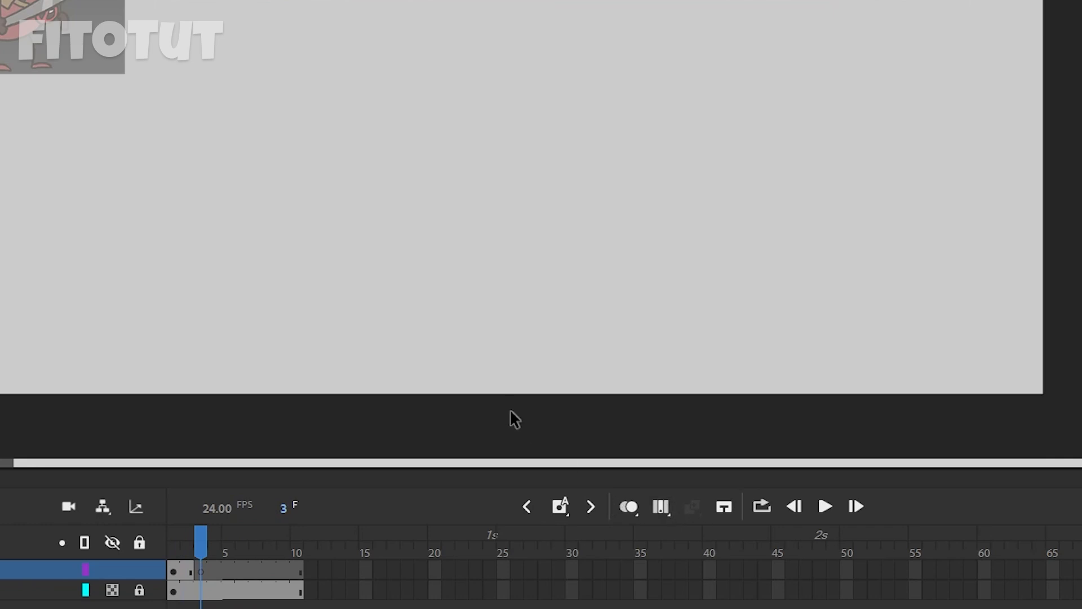
{"action": "left_click", "coordinate": [625, 506]}
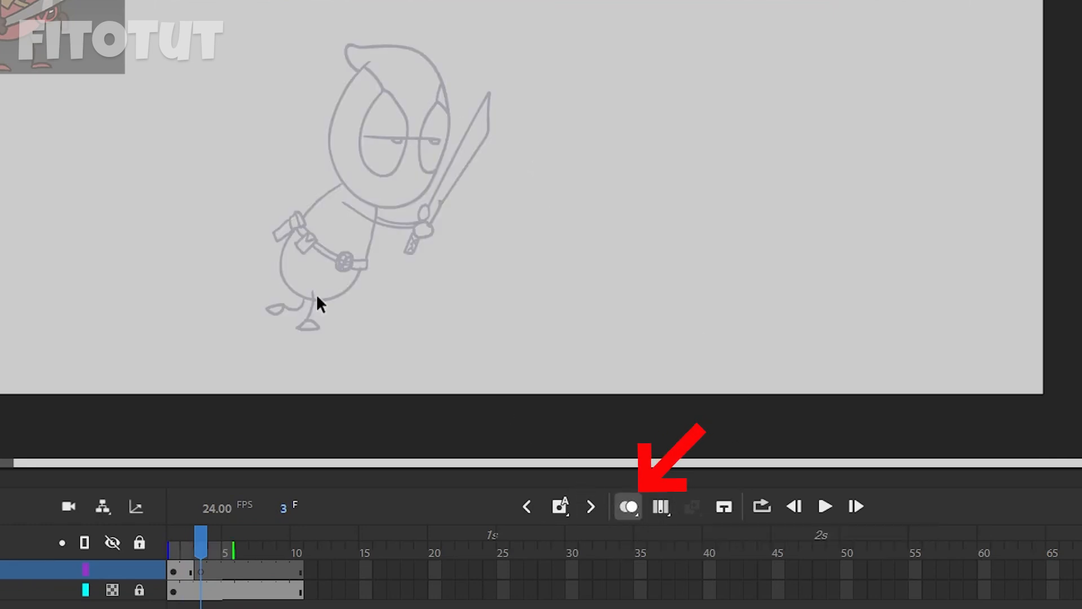
- Trace the character's head on frame 3 over the onion-skinned pose, including the mask outline, both eyes and the eyelid line
{"action": "key", "text": "b"}
{"action": "scroll", "coordinate": [431, 221], "scroll_direction": "up", "scroll_amount": 2}
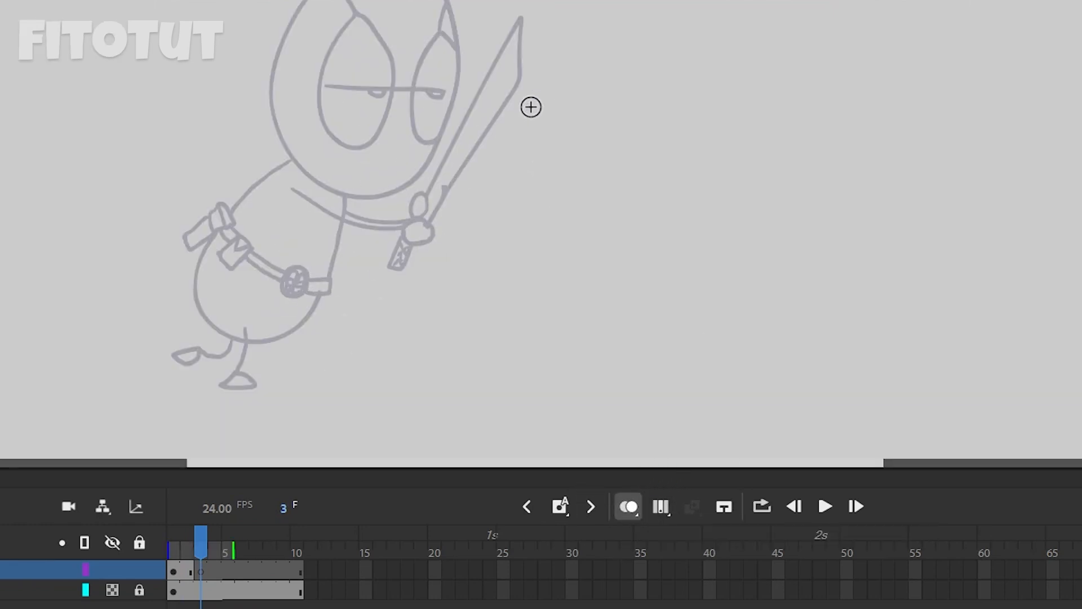
{"action": "left_click_drag", "start_coordinate": [547, 89], "coordinate": [483, 245]}
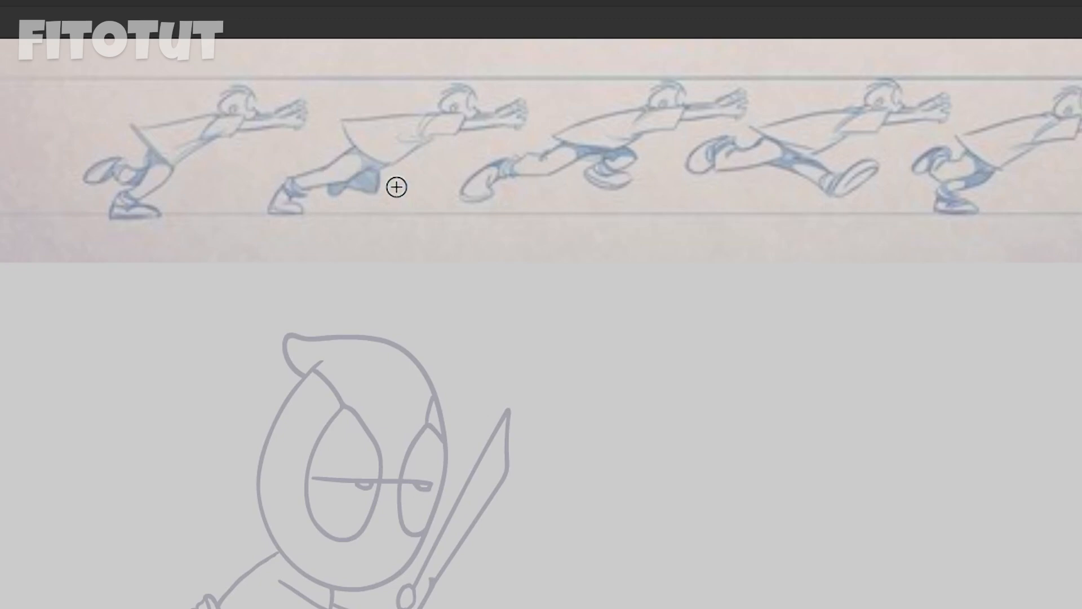
{"action": "left_click_drag", "start_coordinate": [388, 391], "coordinate": [339, 465]}
{"action": "mouse_move", "coordinate": [322, 362]}
{"action": "left_mouse_down"}
{"action": "mouse_move", "coordinate": [411, 356]}
{"action": "mouse_move", "coordinate": [309, 372]}
{"action": "left_mouse_up"}
{"action": "mouse_move", "coordinate": [342, 406]}
{"action": "left_mouse_down"}
{"action": "mouse_move", "coordinate": [361, 524]}
{"action": "mouse_move", "coordinate": [315, 369]}
{"action": "left_mouse_up"}
{"action": "left_click_drag", "start_coordinate": [433, 393], "coordinate": [402, 496]}
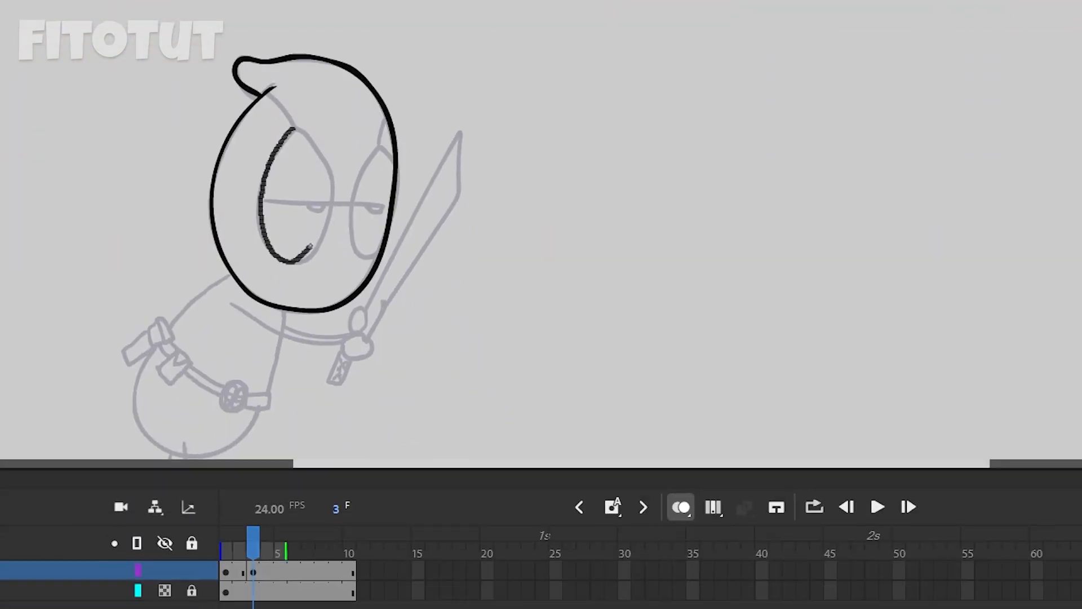
{"action": "left_click_drag", "start_coordinate": [354, 218], "coordinate": [382, 239]}
{"action": "left_click_drag", "start_coordinate": [270, 203], "coordinate": [384, 202]}
{"action": "left_click_drag", "start_coordinate": [363, 203], "coordinate": [384, 204]}
{"action": "left_click_drag", "start_coordinate": [305, 204], "coordinate": [325, 206]}
- Use Free Transform to shift the traced head on frame 3 slightly away from the previous pose
{"action": "key", "text": "q"}
{"action": "left_click", "coordinate": [263, 299]}
{"action": "left_click", "coordinate": [467, 252]}
{"action": "left_click_drag", "start_coordinate": [354, 349], "coordinate": [361, 215]}
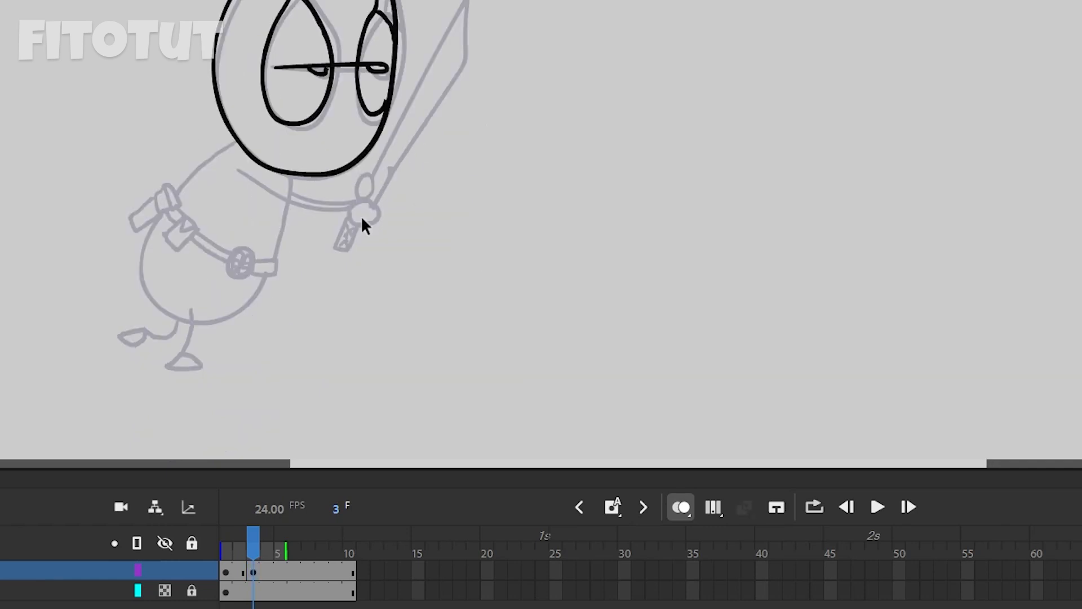
{"action": "scroll", "coordinate": [376, 147], "scroll_direction": "down", "scroll_amount": 2}
{"action": "left_click_drag", "start_coordinate": [576, 32], "coordinate": [541, 124]}
{"action": "scroll", "coordinate": [335, 239], "scroll_direction": "up", "scroll_amount": 1}
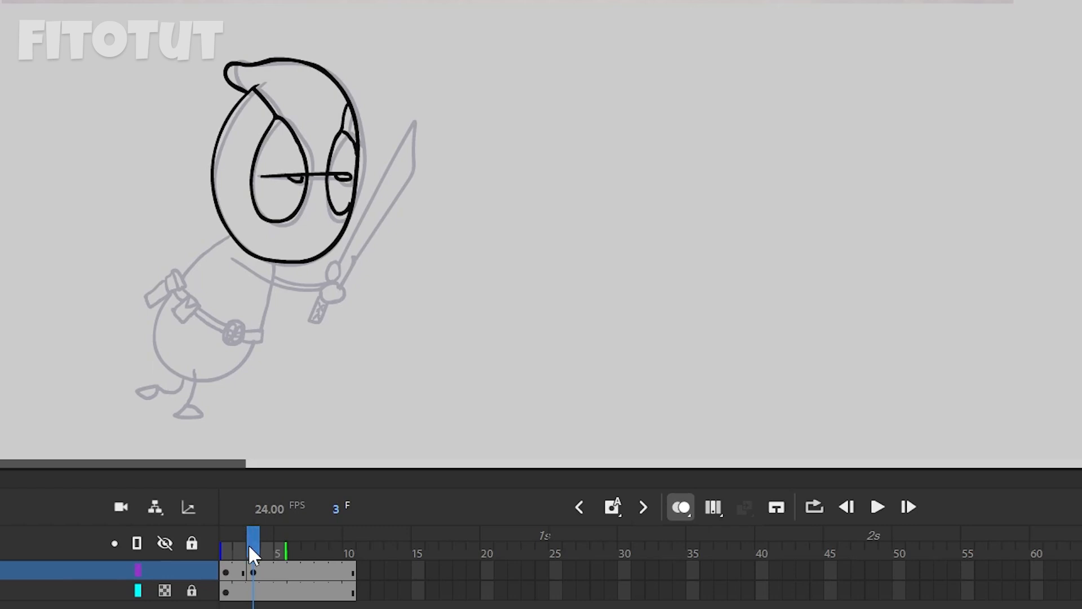
- Select the sword and hand on frame 1 with the Lasso, copy them, and paste them in place on frame 3
{"action": "left_click", "coordinate": [226, 544]}
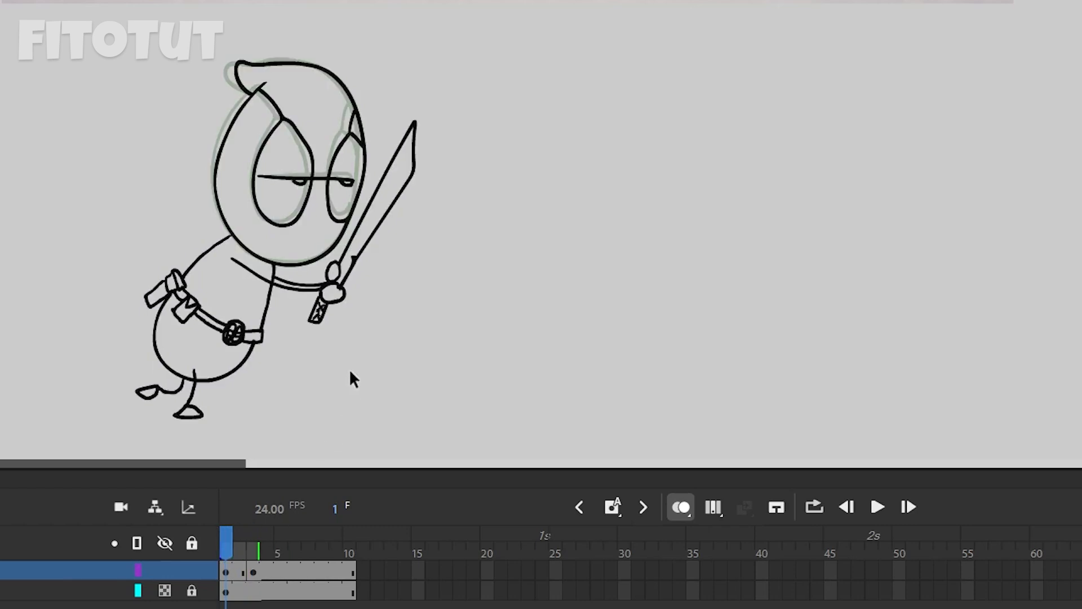
{"action": "scroll", "coordinate": [372, 293], "scroll_direction": "up", "scroll_amount": 2}
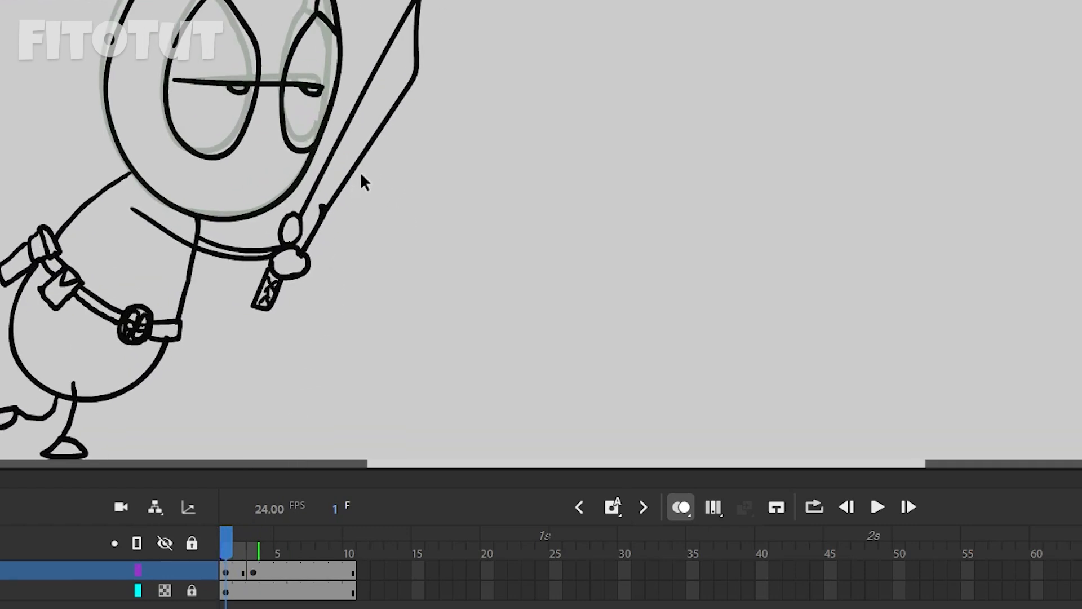
{"action": "key", "text": "l"}
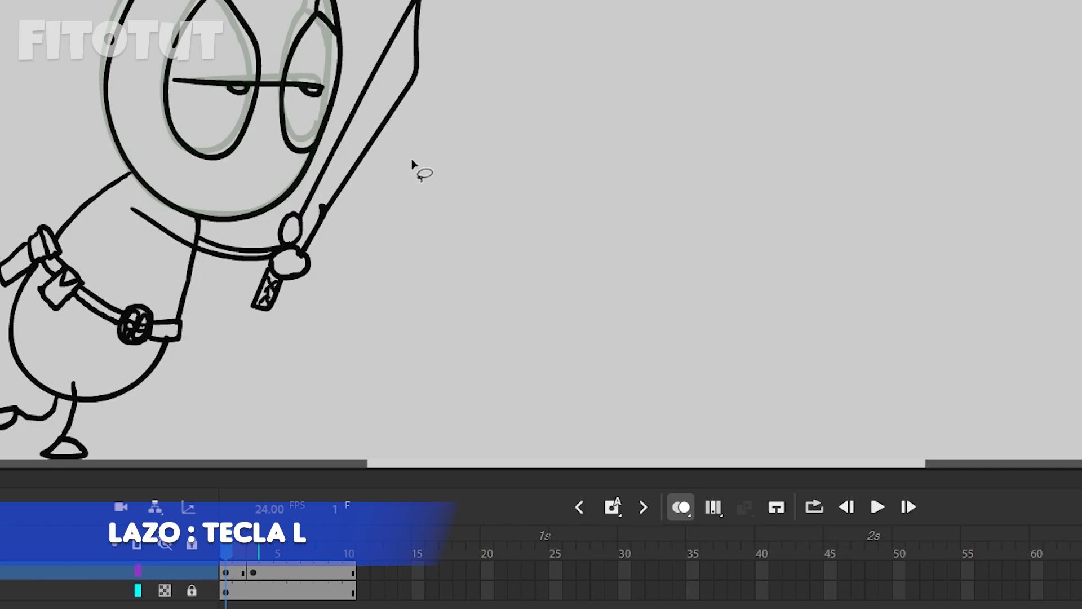
{"action": "mouse_move", "coordinate": [392, 4]}
{"action": "left_mouse_down"}
{"action": "mouse_move", "coordinate": [367, 28]}
{"action": "mouse_move", "coordinate": [311, 178]}
{"action": "mouse_move", "coordinate": [364, 7]}
{"action": "left_mouse_up"}
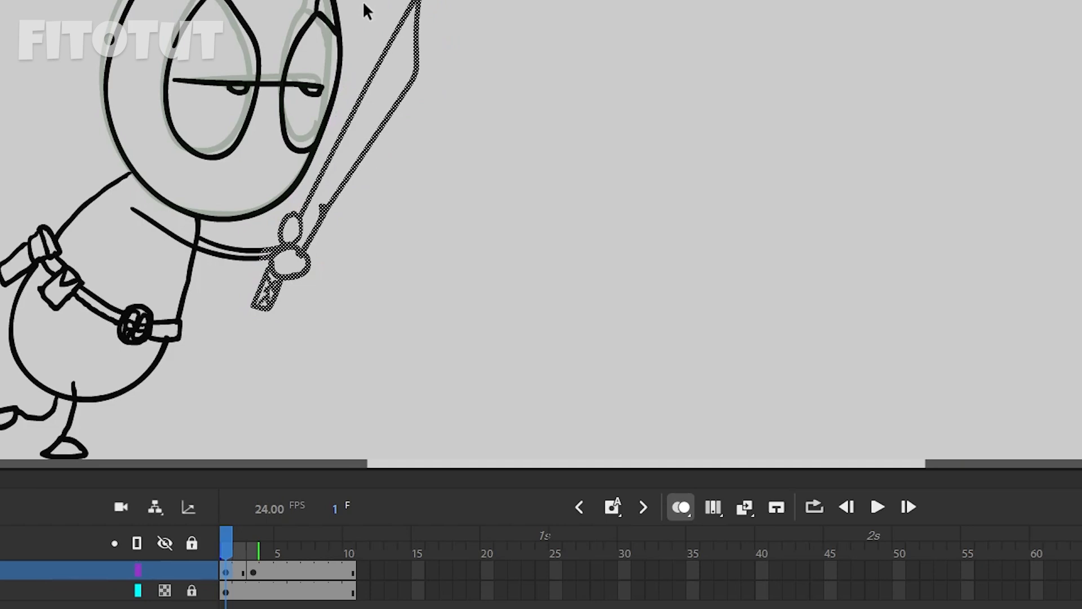
{"action": "left_click_drag", "start_coordinate": [235, 546], "coordinate": [253, 546]}
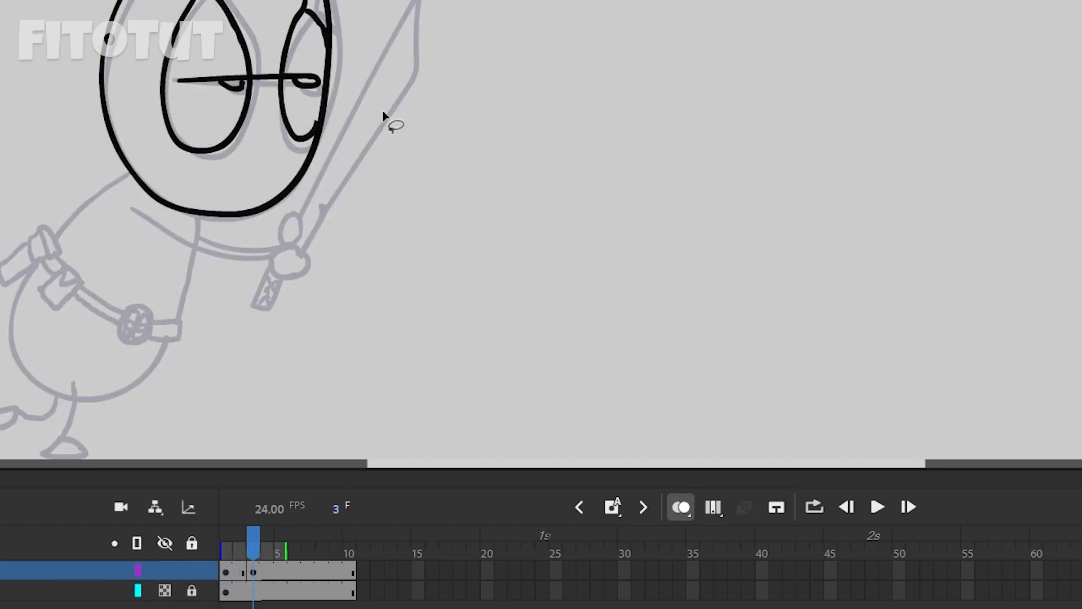
{"action": "left_click_drag", "start_coordinate": [407, 158], "coordinate": [469, 100]}
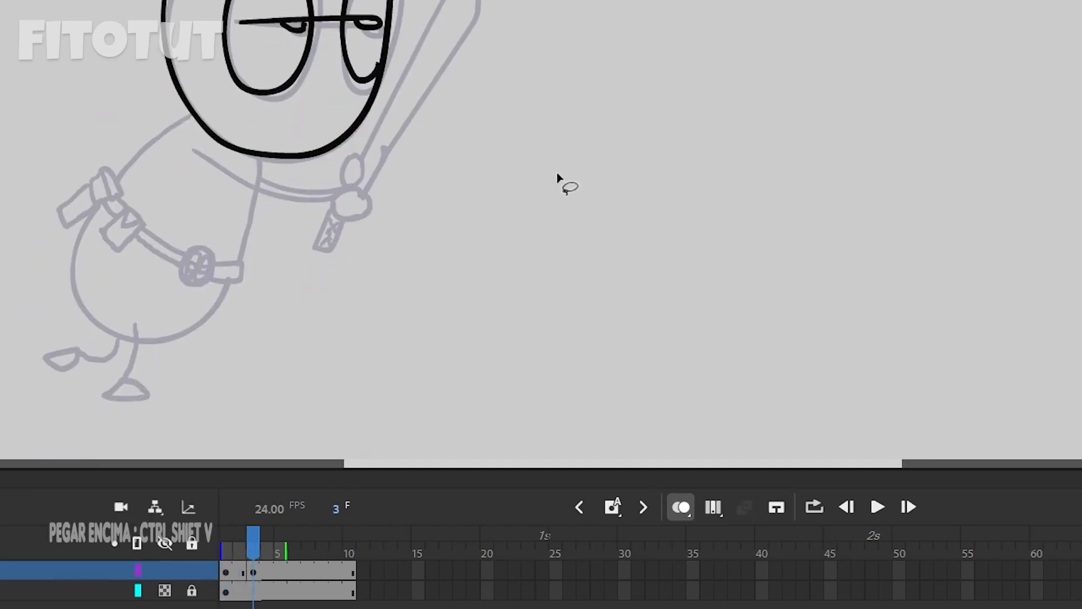
{"action": "key", "text": "ctrl+shift+v"}
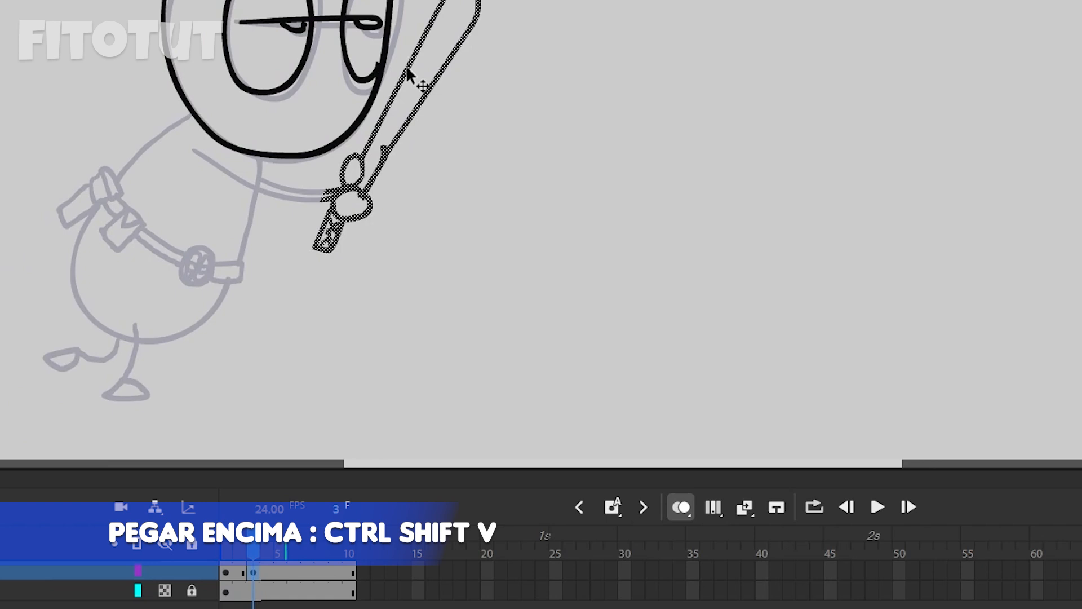
- Shift the pasted sword and hand slightly up and to the right of their previous pose with Free Transform
{"action": "key", "text": "q"}
{"action": "key", "text": "ctrl+minus"}
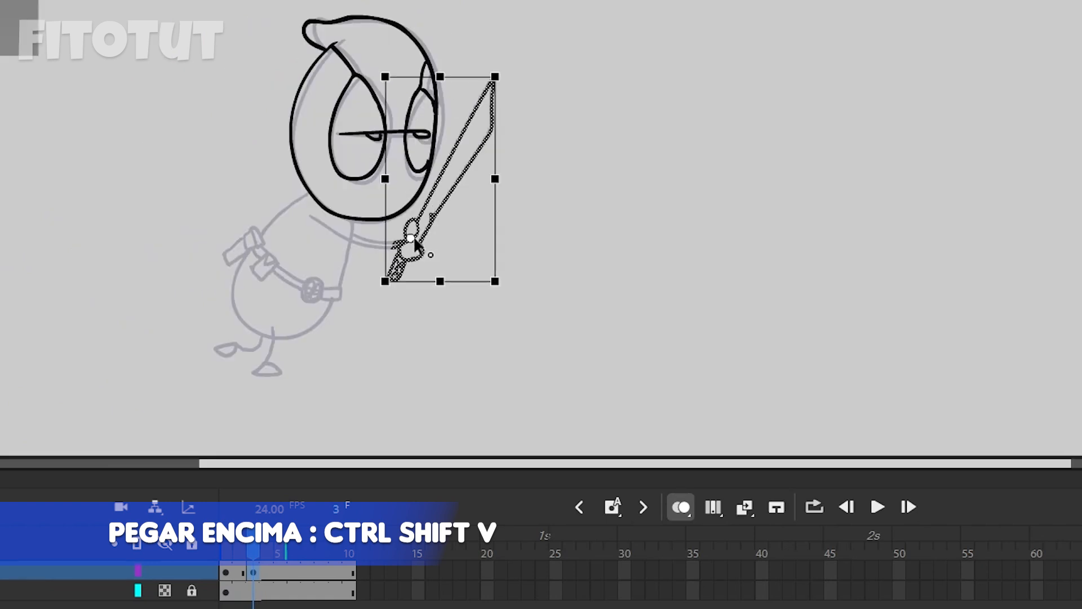
{"action": "left_click_drag", "start_coordinate": [414, 242], "coordinate": [424, 233]}
- Draw the torso, round lower body, belt, pouches and detailed round buckle on frame 3 with the brush
{"action": "key", "text": "b"}
{"action": "scroll", "coordinate": [281, 267], "scroll_direction": "up", "scroll_amount": 2}
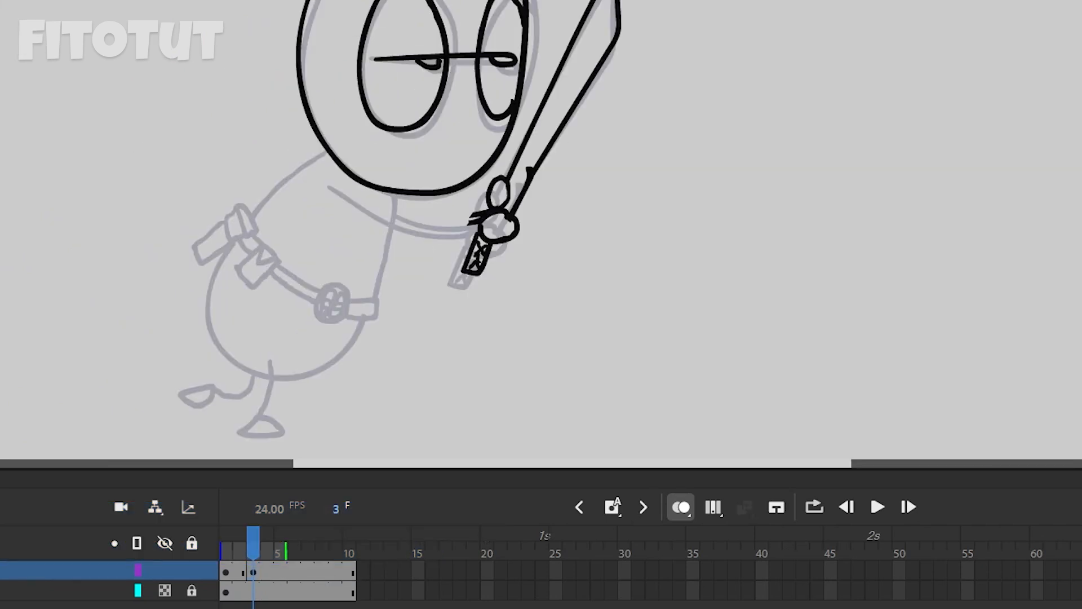
{"action": "left_click_drag", "start_coordinate": [331, 303], "coordinate": [418, 131]}
{"action": "left_click_drag", "start_coordinate": [389, 3], "coordinate": [337, 49]}
{"action": "scroll", "coordinate": [413, 121], "scroll_direction": "up", "scroll_amount": 4}
{"action": "left_click_drag", "start_coordinate": [248, 3], "coordinate": [189, 66]}
{"action": "mouse_move", "coordinate": [163, 3]}
{"action": "left_mouse_down"}
{"action": "mouse_move", "coordinate": [122, 121]}
{"action": "mouse_move", "coordinate": [491, 188]}
{"action": "left_mouse_up"}
{"action": "left_click_drag", "start_coordinate": [414, 102], "coordinate": [417, 101]}
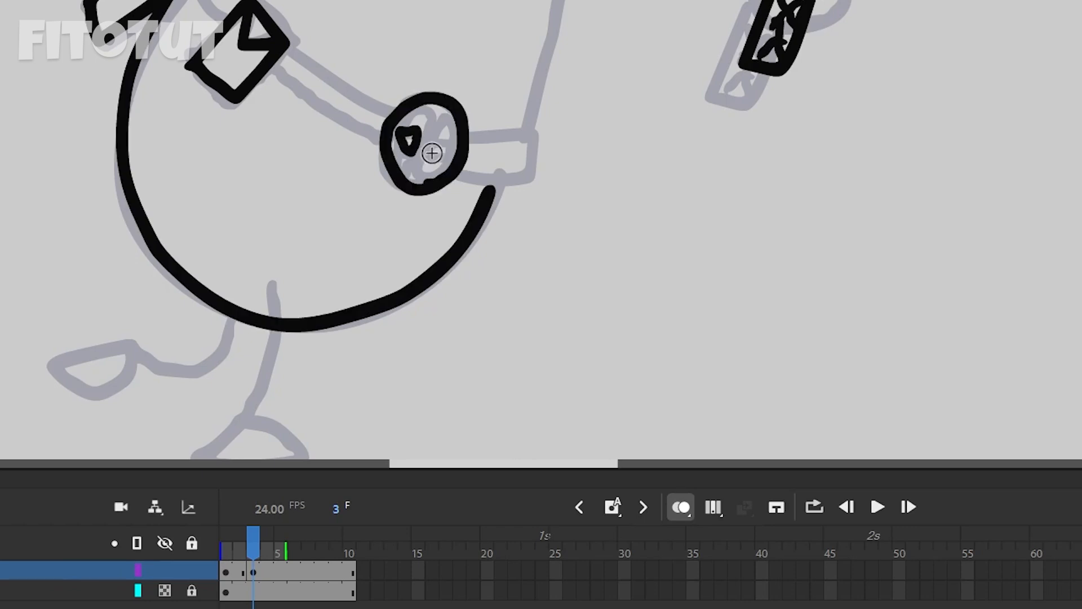
{"action": "left_click_drag", "start_coordinate": [430, 152], "coordinate": [420, 176]}
{"action": "left_click_drag", "start_coordinate": [272, 71], "coordinate": [381, 137]}
{"action": "left_click_drag", "start_coordinate": [396, 106], "coordinate": [293, 45]}
{"action": "left_click_drag", "start_coordinate": [468, 129], "coordinate": [459, 175]}
{"action": "mouse_move", "coordinate": [509, 119]}
{"action": "left_mouse_down"}
{"action": "mouse_move", "coordinate": [414, 208]}
{"action": "mouse_move", "coordinate": [489, 2]}
{"action": "left_mouse_up"}
- Erase the leftover arm lines beside the pasted hand and draw the missing arm and legs of the frame 3 pose
{"action": "key", "text": "e"}
{"action": "left_click_drag", "start_coordinate": [668, 45], "coordinate": [679, 6]}
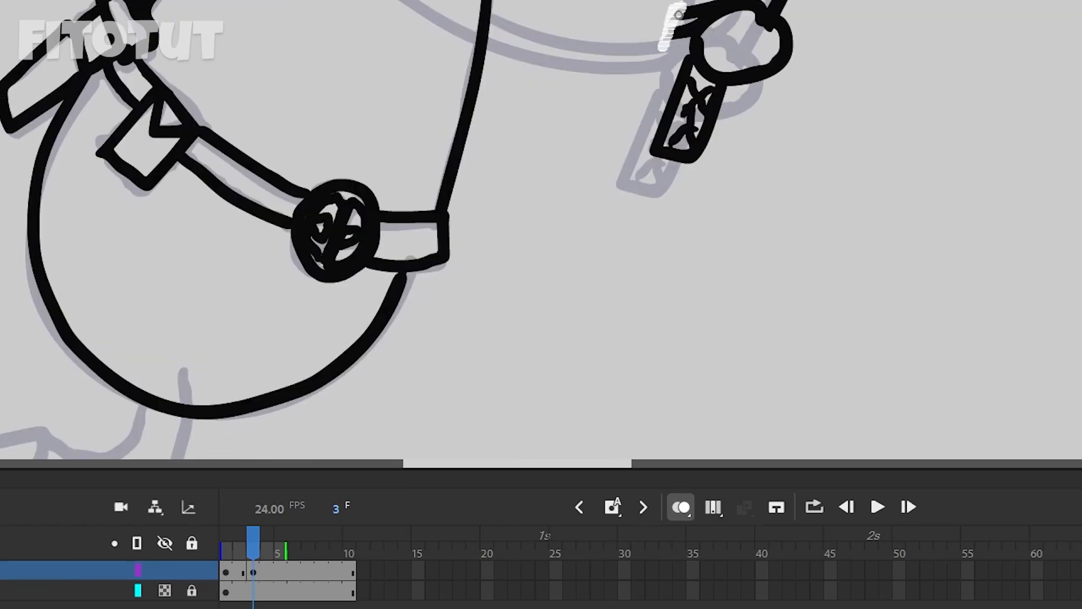
{"action": "key", "text": "b"}
{"action": "left_click_drag", "start_coordinate": [392, 2], "coordinate": [555, 43]}
{"action": "scroll", "coordinate": [580, 162], "scroll_direction": "down", "scroll_amount": 5}
{"action": "key", "text": "q"}
{"action": "left_click_drag", "start_coordinate": [240, 3], "coordinate": [543, 273]}
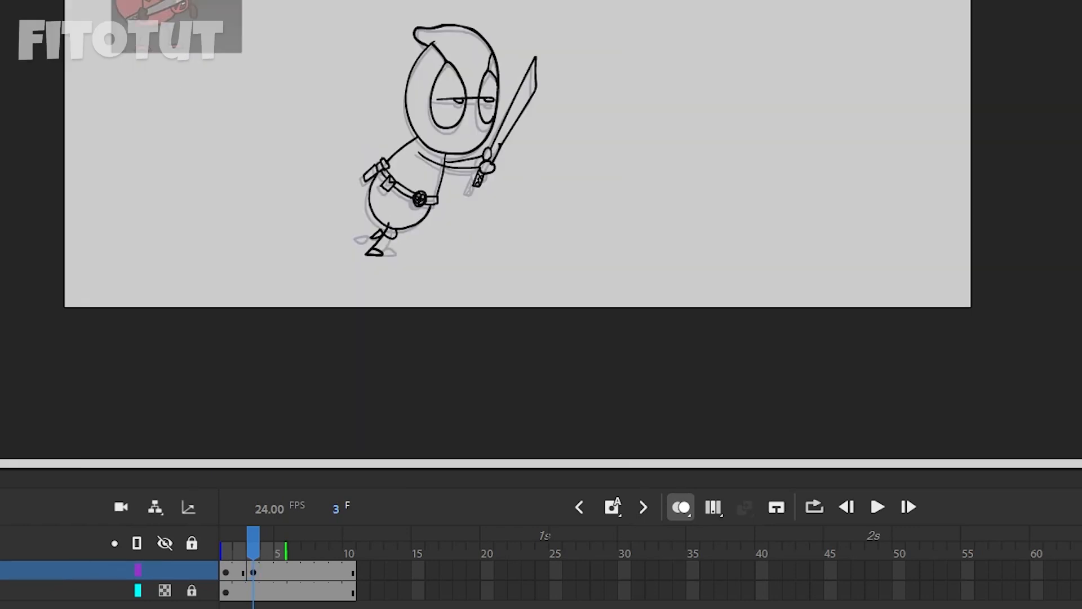
{"action": "scroll", "coordinate": [567, 169], "scroll_direction": "up", "scroll_amount": 1}
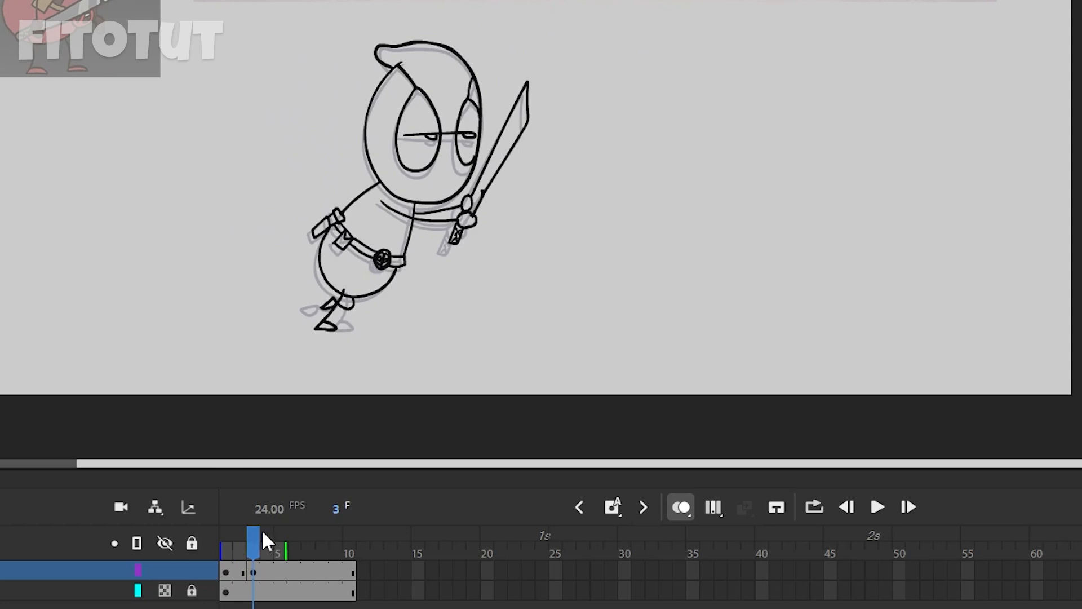
- Insert a blank keyframe at frame 5 of the Trazado layer
{"action": "left_click_drag", "start_coordinate": [254, 549], "coordinate": [282, 550]}
{"action": "left_click", "coordinate": [278, 570]}
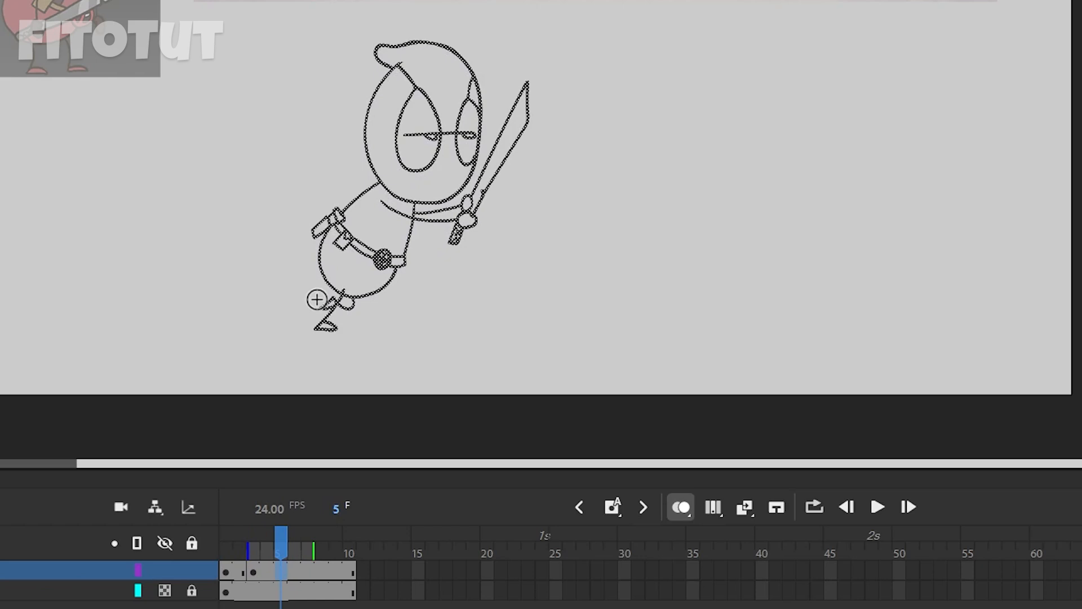
{"action": "key", "text": "Delete"}
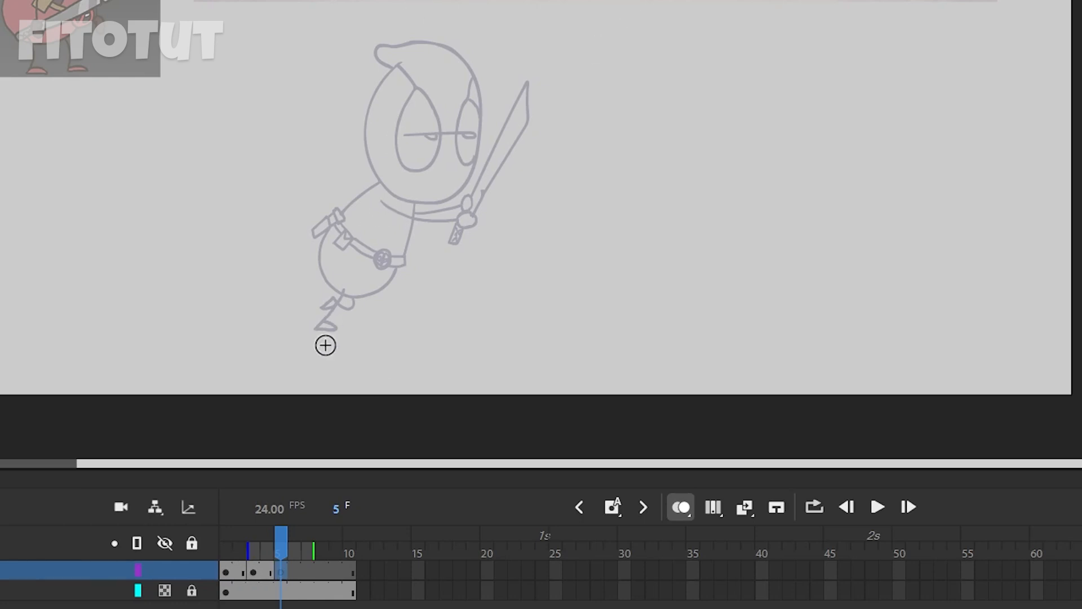
- Draw the head of the frame 5 pose and position a copied sword and hand beside it
{"action": "scroll", "coordinate": [435, 150], "scroll_direction": "up", "scroll_amount": 3}
{"action": "mouse_move", "coordinate": [288, 1]}
{"action": "left_mouse_down"}
{"action": "mouse_move", "coordinate": [252, 184]}
{"action": "mouse_move", "coordinate": [338, 27]}
{"action": "mouse_move", "coordinate": [428, 56]}
{"action": "mouse_move", "coordinate": [439, 14]}
{"action": "left_mouse_up"}
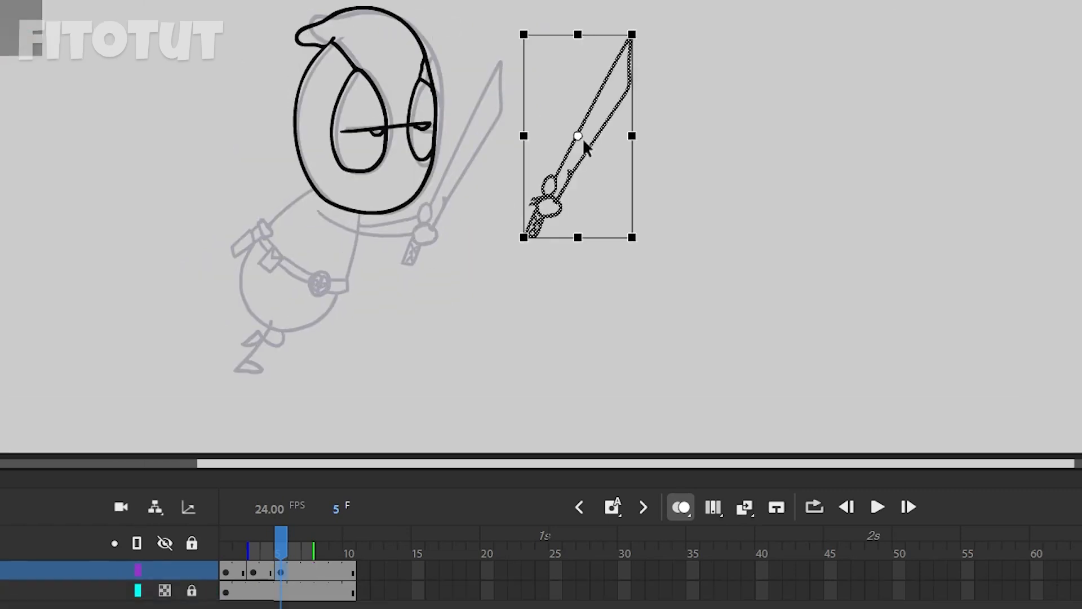
{"action": "left_click_drag", "start_coordinate": [642, 29], "coordinate": [536, 63]}
{"action": "scroll", "coordinate": [256, 10], "scroll_direction": "up", "scroll_amount": 3}
- Draw the body and belt of the frame 5 pose and complete the remaining run poses up to frame 9
{"action": "left_click_drag", "start_coordinate": [256, 9], "coordinate": [151, 84]}
{"action": "scroll", "coordinate": [151, 85], "scroll_direction": "up", "scroll_amount": 3}
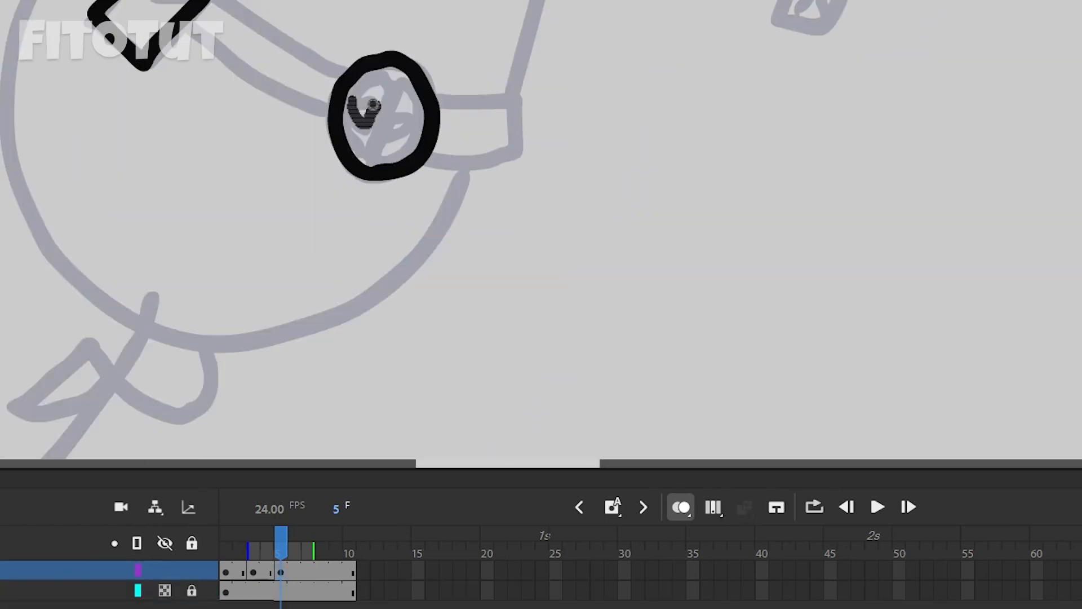
{"action": "left_click_drag", "start_coordinate": [229, 12], "coordinate": [339, 97]}
{"action": "left_click_drag", "start_coordinate": [24, 97], "coordinate": [398, 259]}
{"action": "left_click_drag", "start_coordinate": [355, 52], "coordinate": [665, 9]}
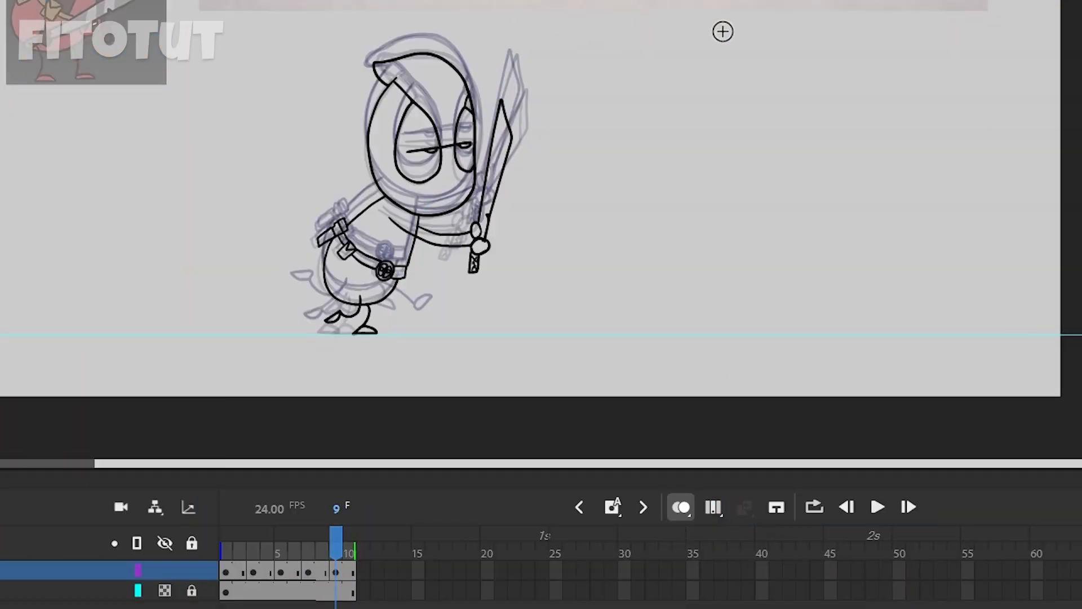
- Turn off onion skinning and play the run cycle in a loop covering frames 1 to 10
{"action": "left_click", "coordinate": [681, 507]}
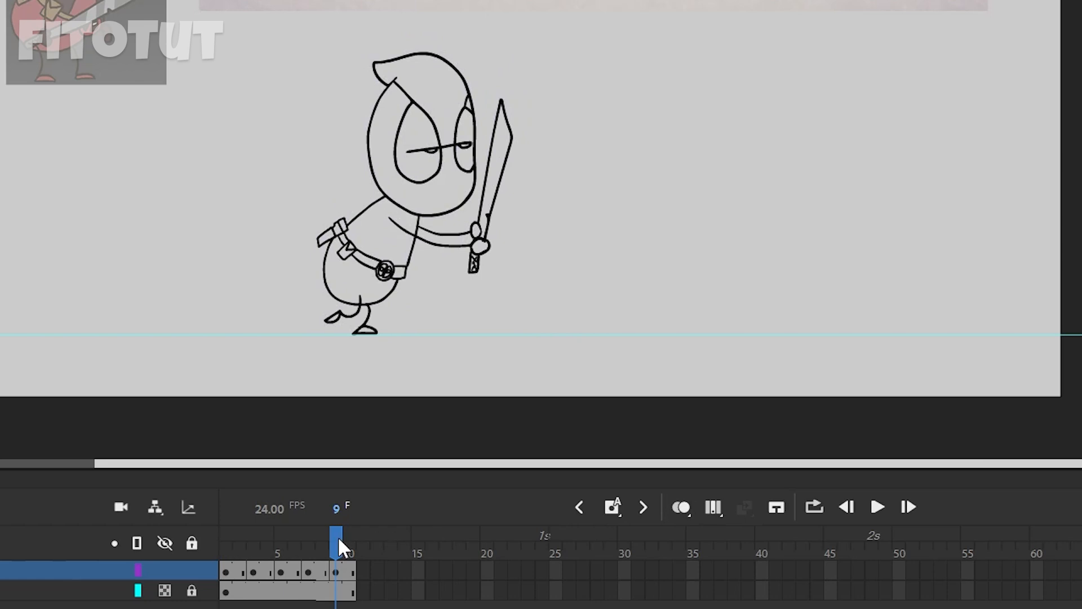
{"action": "left_click_drag", "start_coordinate": [337, 536], "coordinate": [228, 539]}
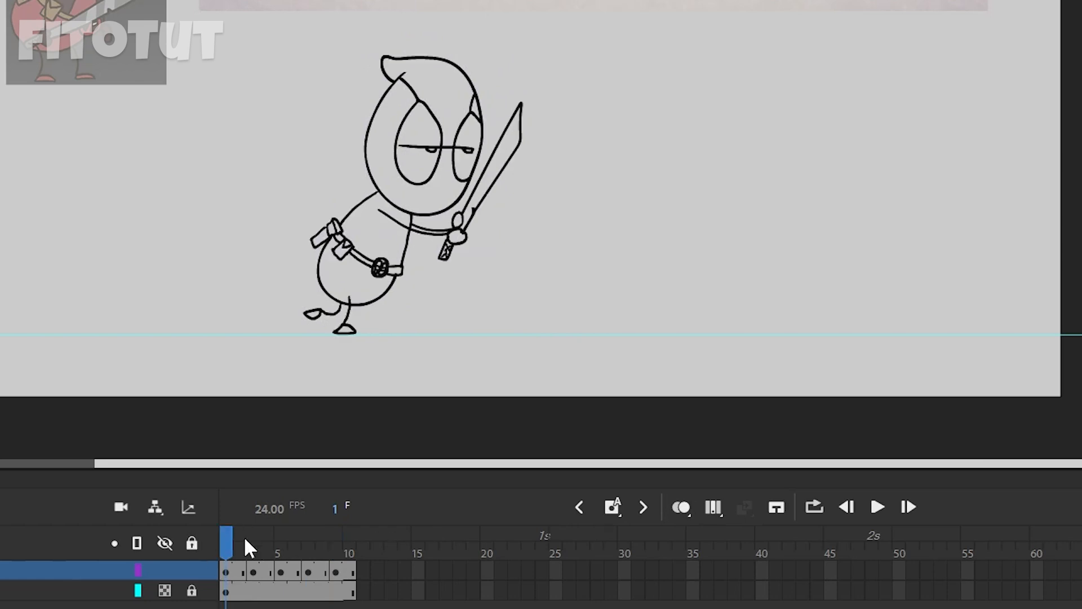
{"action": "left_click", "coordinate": [814, 507]}
{"action": "left_click_drag", "start_coordinate": [264, 534], "coordinate": [378, 546]}
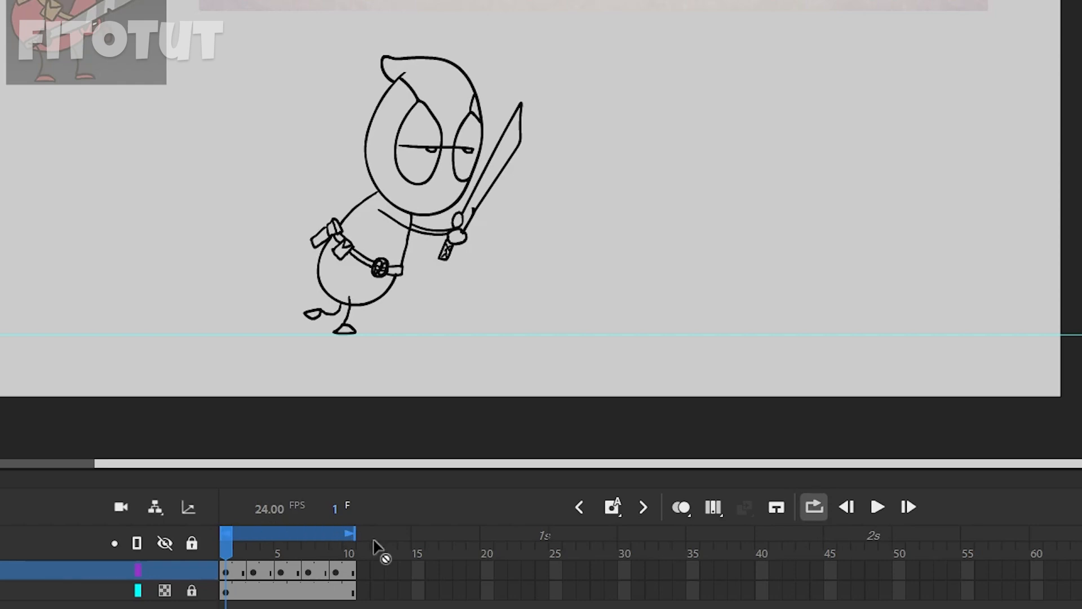
{"action": "left_click", "coordinate": [877, 507]}
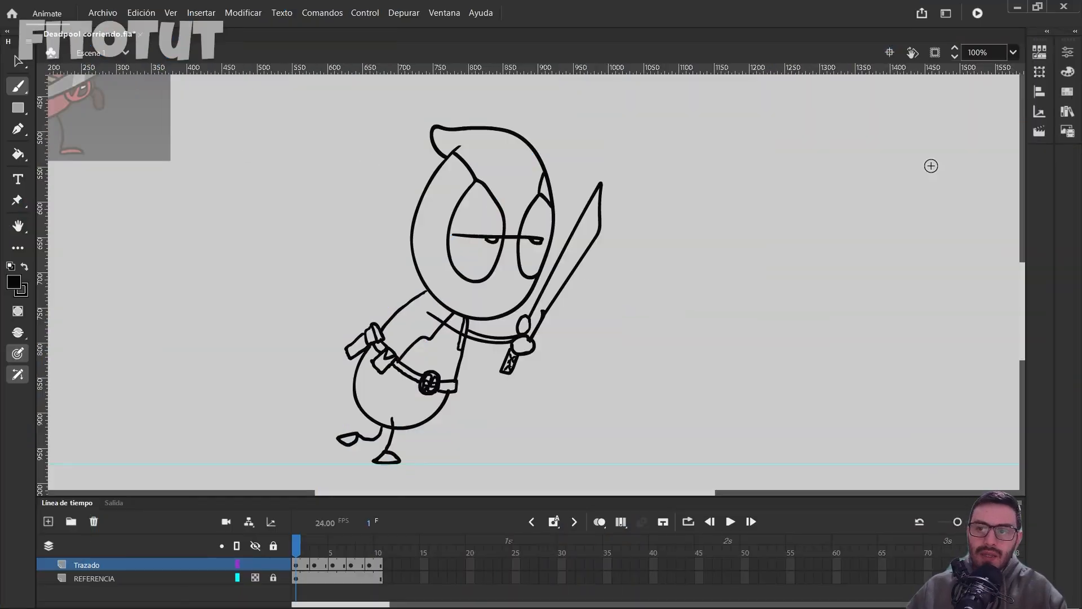
- Set the fill color to red A53939 and try filling the face area of the mask with the Paint Bucket
{"action": "left_click", "coordinate": [1074, 33]}
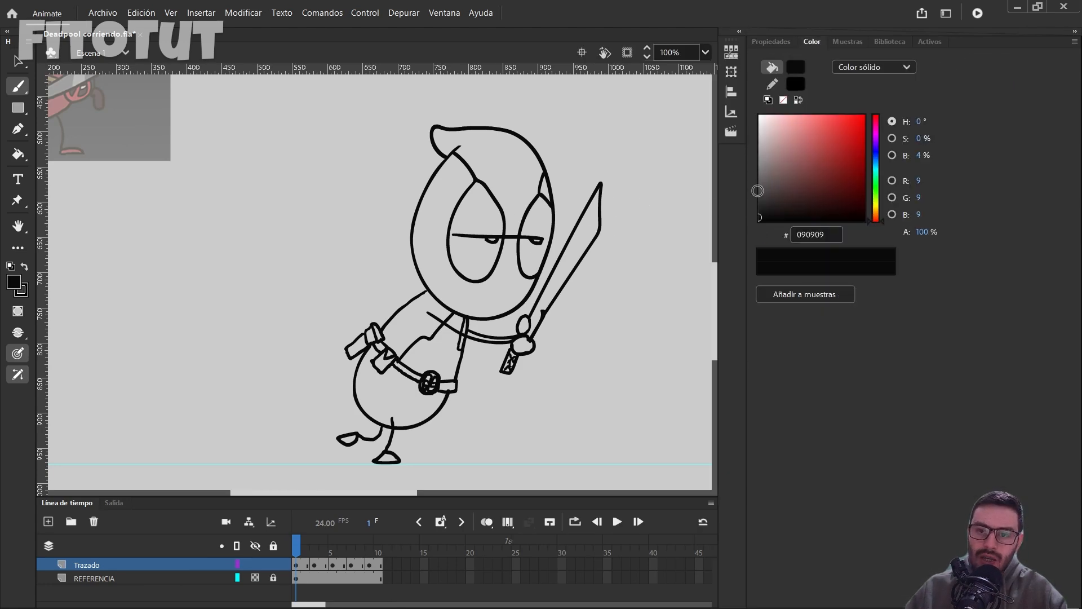
{"action": "left_click", "coordinate": [827, 152]}
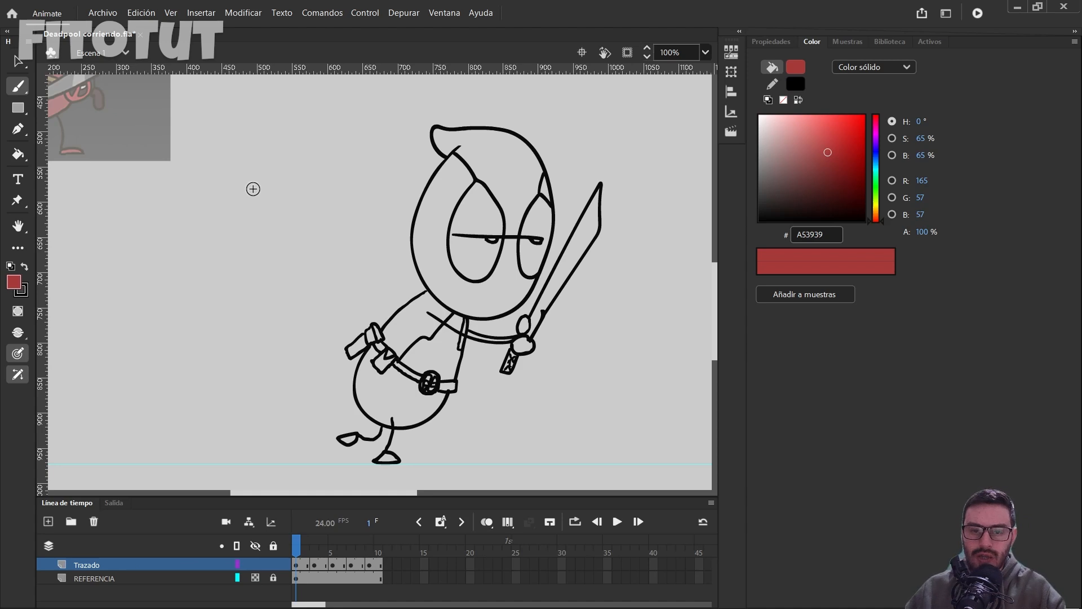
{"action": "key", "text": "k"}
{"action": "left_click", "coordinate": [435, 248]}
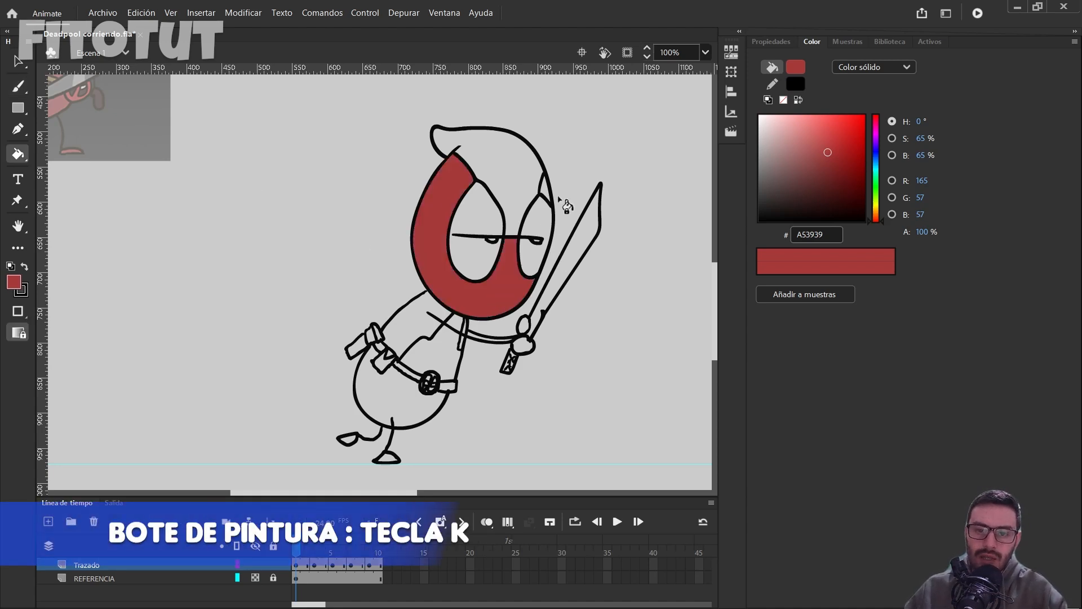
{"action": "key", "text": "ctrl+z"}
- Turn off the REFERENCIA layer's transparency to display the reference images in full color
{"action": "scroll", "coordinate": [415, 249], "scroll_direction": "up", "scroll_amount": 3}
{"action": "scroll", "coordinate": [415, 249], "scroll_direction": "left", "scroll_amount": 5}
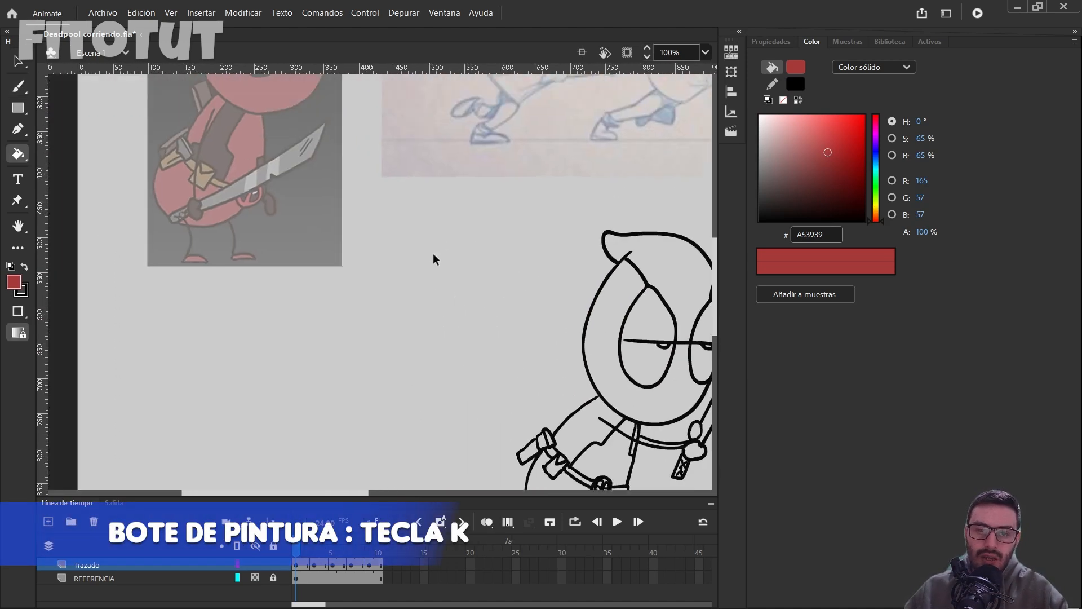
{"action": "scroll", "coordinate": [433, 253], "scroll_direction": "down", "scroll_amount": 2}
{"action": "left_click_drag", "start_coordinate": [465, 227], "coordinate": [420, 262]}
{"action": "left_click_drag", "start_coordinate": [309, 140], "coordinate": [321, 212]}
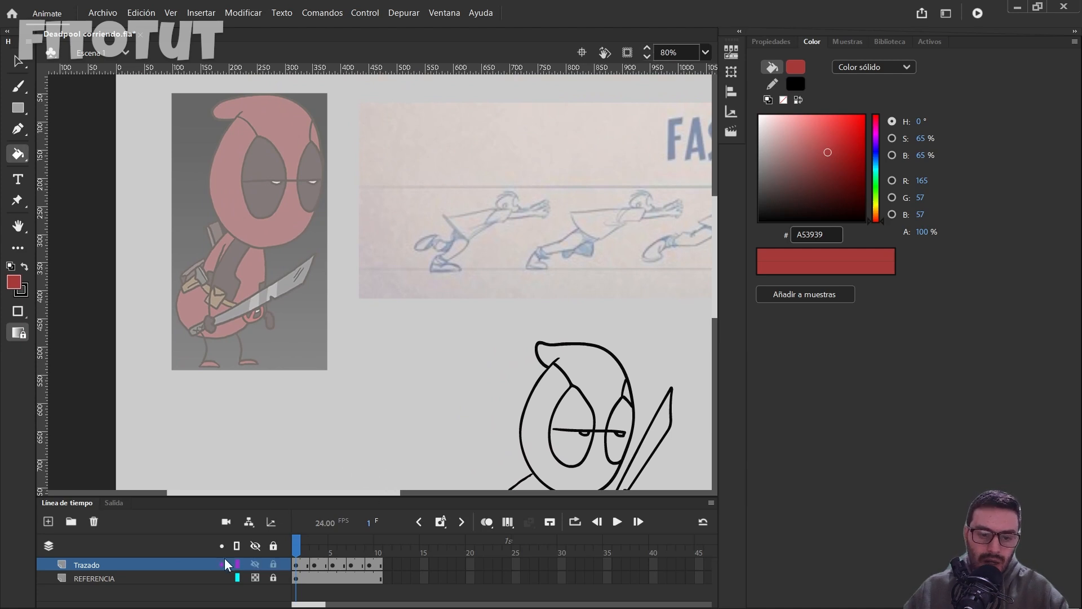
{"action": "left_click", "coordinate": [131, 578]}
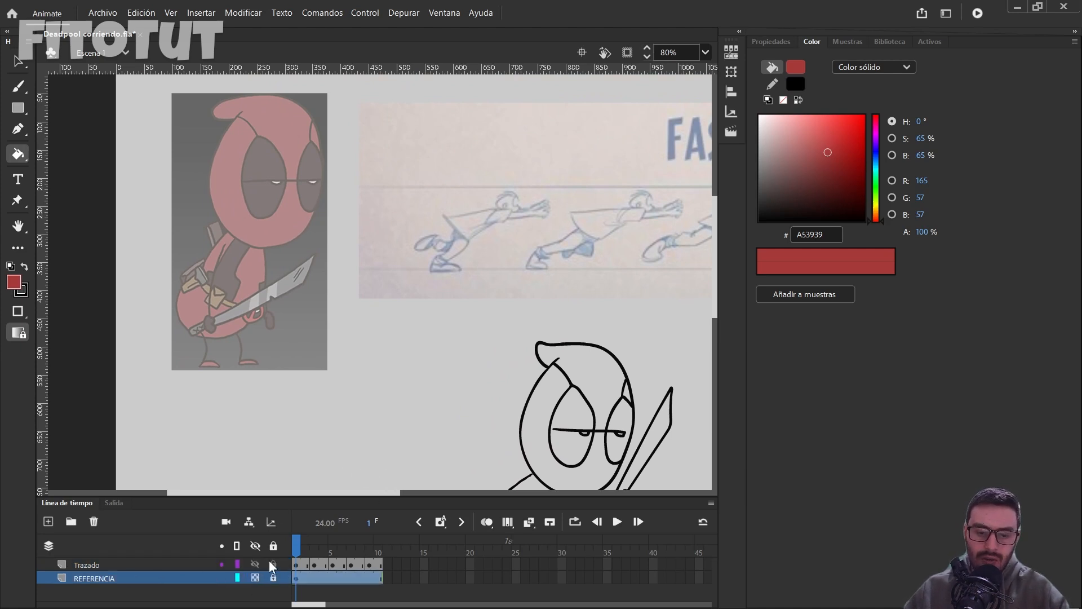
{"action": "left_click", "coordinate": [256, 577]}
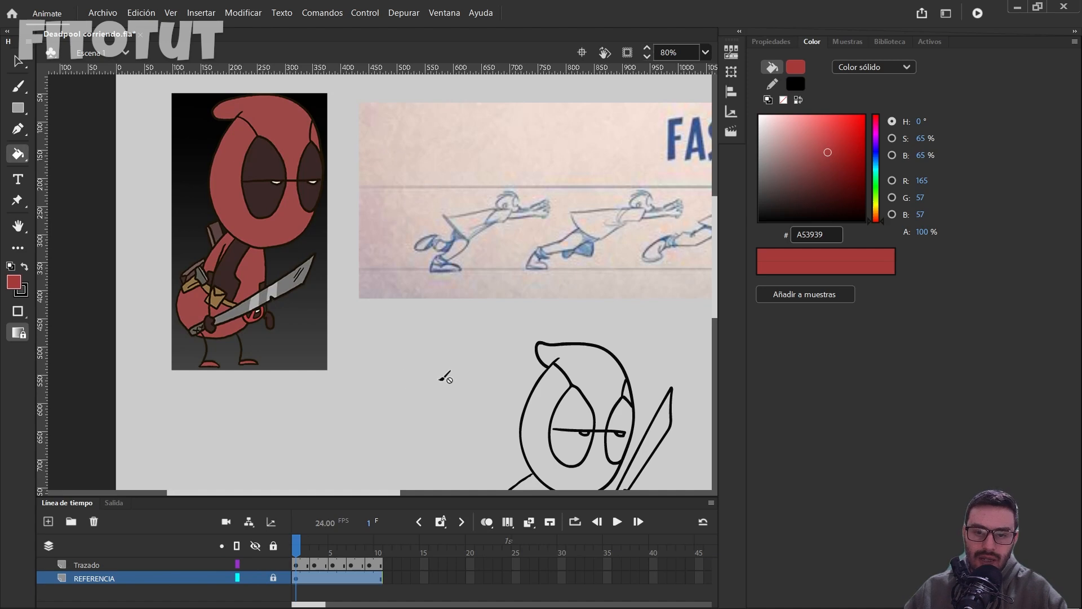
{"action": "left_click_drag", "start_coordinate": [496, 326], "coordinate": [489, 305]}
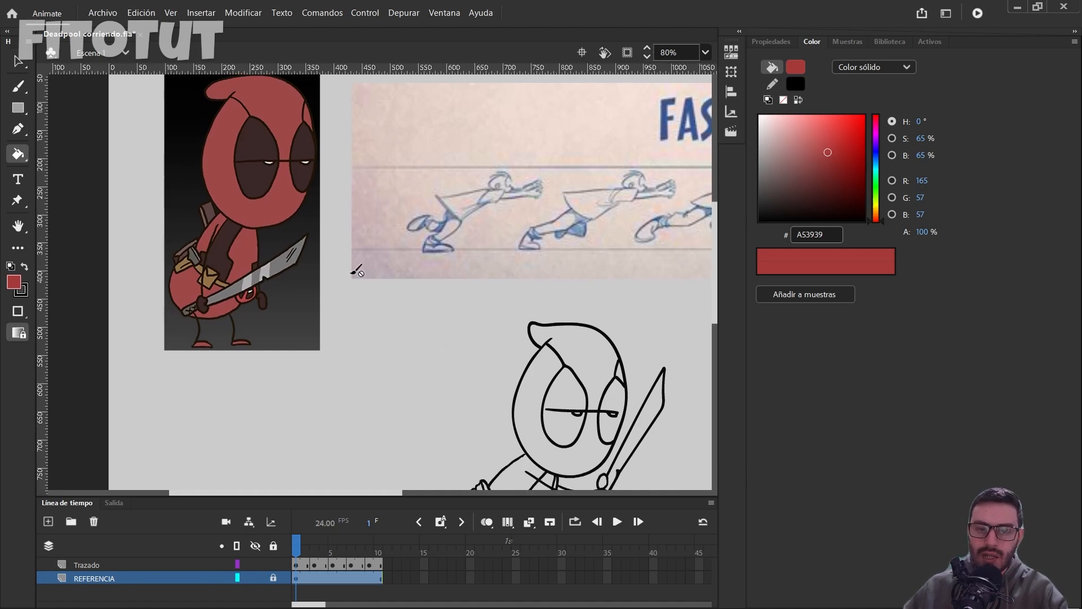
- Sample the red 9E4949 from the reference character's mask and fill the frame 1 mask with it
{"action": "key", "text": "i"}
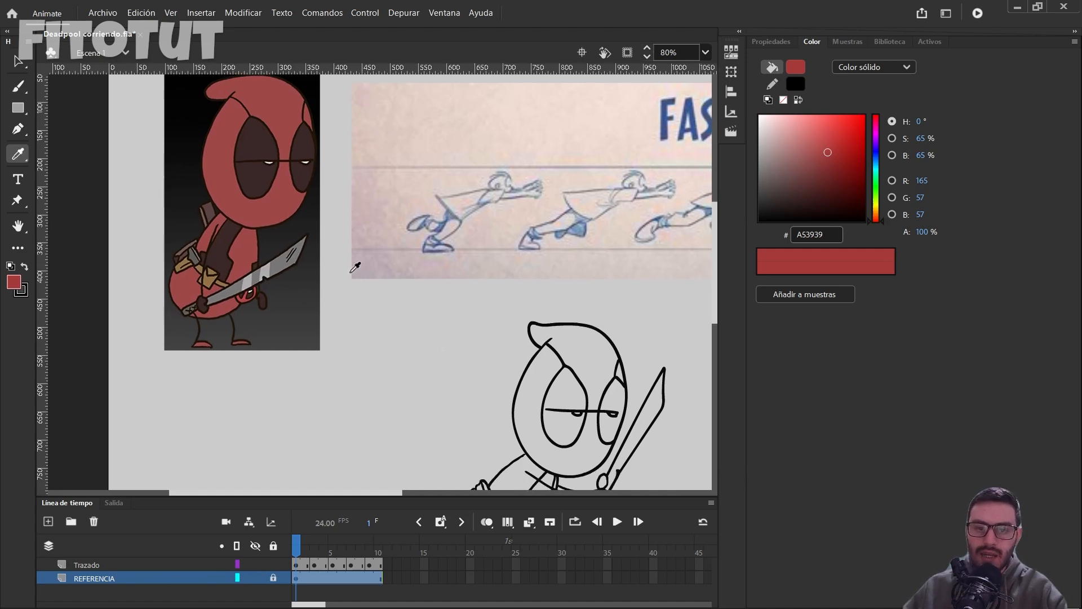
{"action": "left_click", "coordinate": [285, 192]}
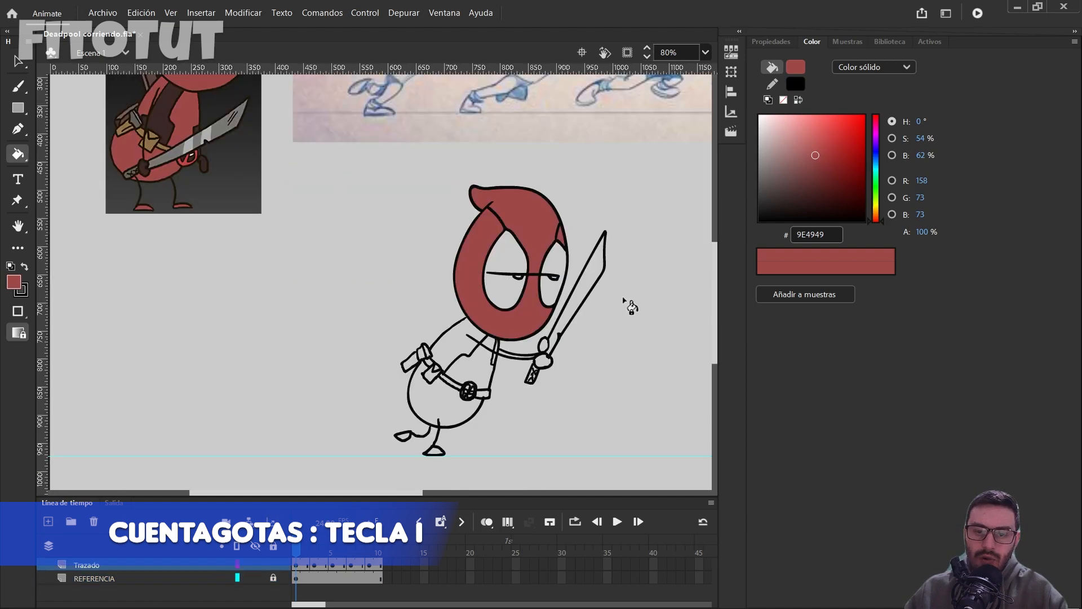
{"action": "scroll", "coordinate": [586, 299], "scroll_direction": "down", "scroll_amount": 2}
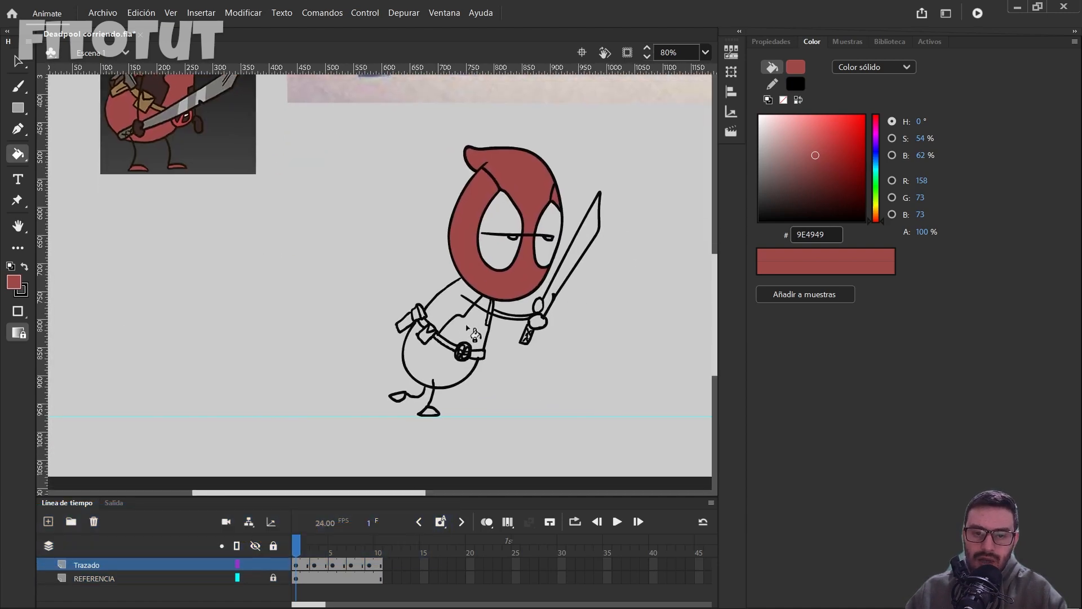
- Check the gap between the shoulder line and the head, and set the Paint Bucket's gap size to Cerrar huecos medianos
{"action": "scroll", "coordinate": [490, 325], "scroll_direction": "up", "scroll_amount": 10}
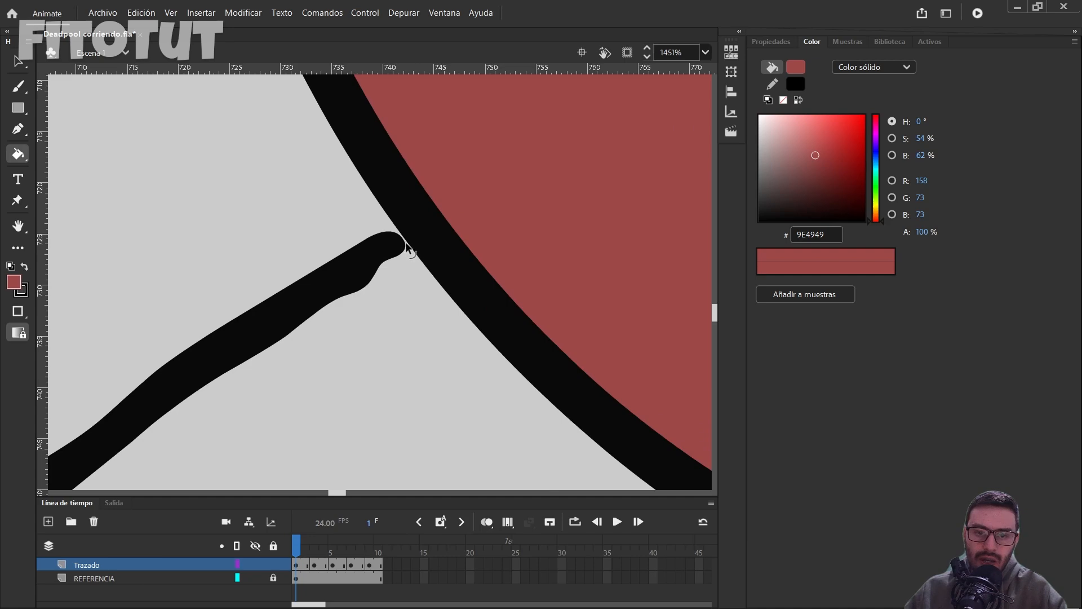
{"action": "scroll", "coordinate": [407, 248], "scroll_direction": "up", "scroll_amount": 1}
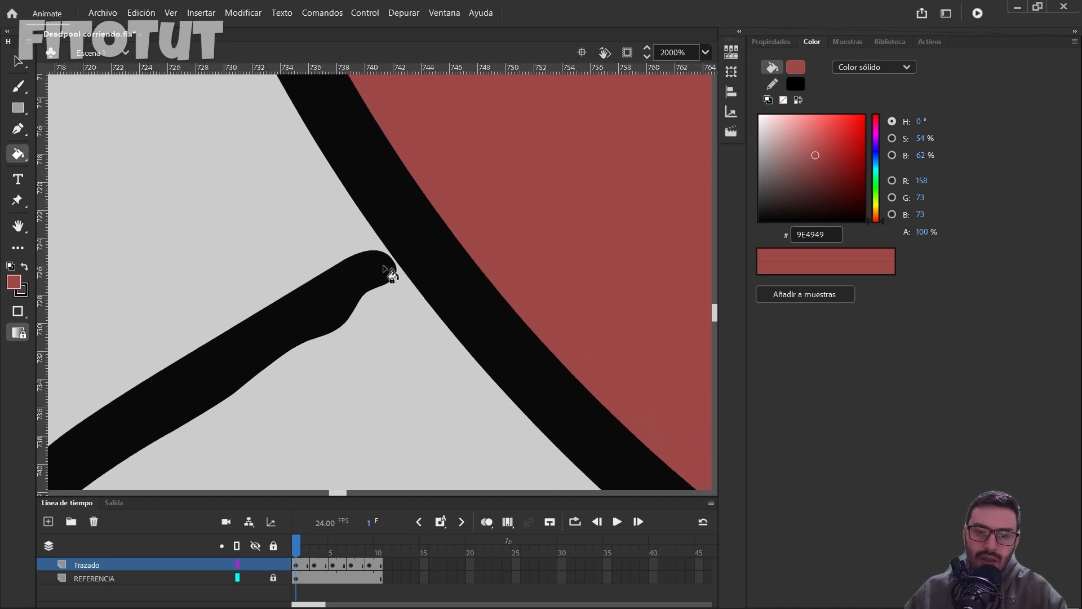
{"action": "scroll", "coordinate": [395, 273], "scroll_direction": "down", "scroll_amount": 8}
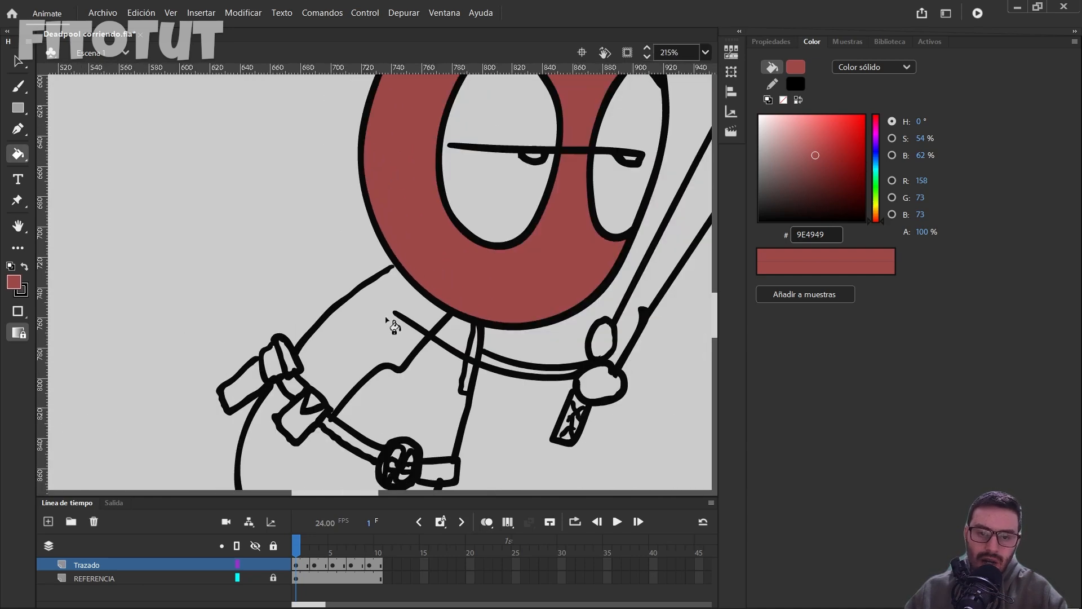
{"action": "scroll", "coordinate": [389, 285], "scroll_direction": "up", "scroll_amount": 4}
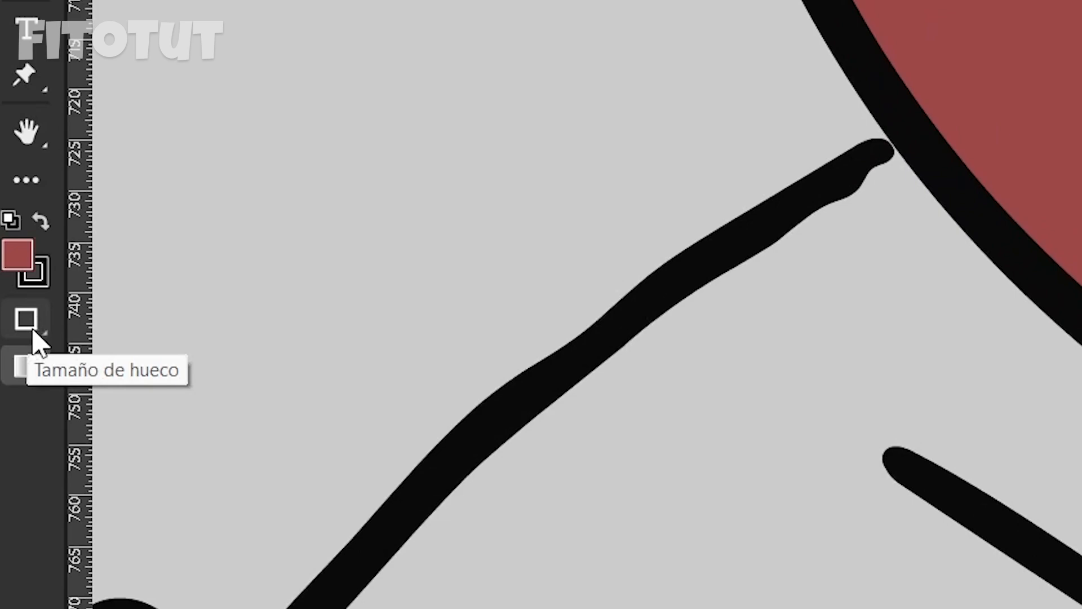
{"action": "left_click", "coordinate": [28, 332]}
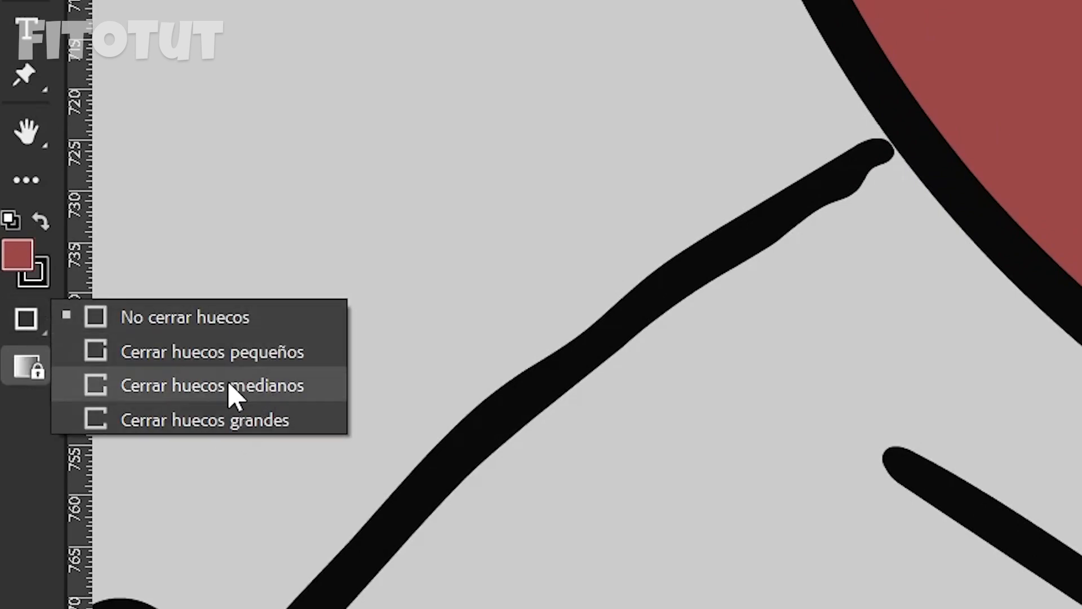
{"action": "left_click", "coordinate": [296, 387]}
- Try filling the shoulder area of the torso with red across the small outline gap
{"action": "left_click", "coordinate": [841, 308]}
{"action": "scroll", "coordinate": [749, 106], "scroll_direction": "down", "scroll_amount": 4}
{"action": "key", "text": "space"}
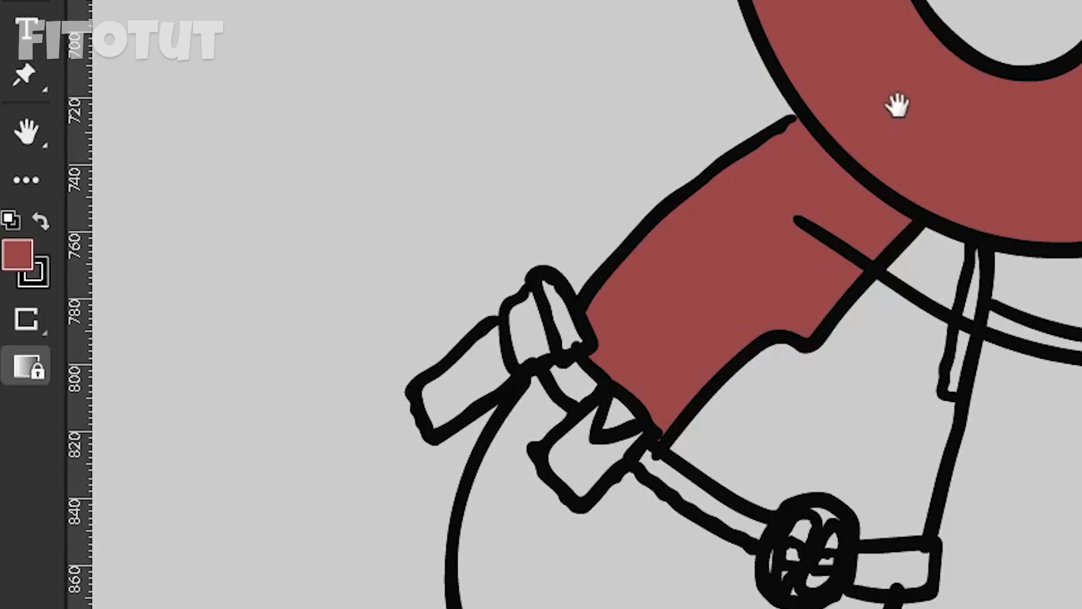
{"action": "left_click_drag", "start_coordinate": [898, 106], "coordinate": [867, 193]}
{"action": "scroll", "coordinate": [594, 194], "scroll_direction": "up", "scroll_amount": 4}
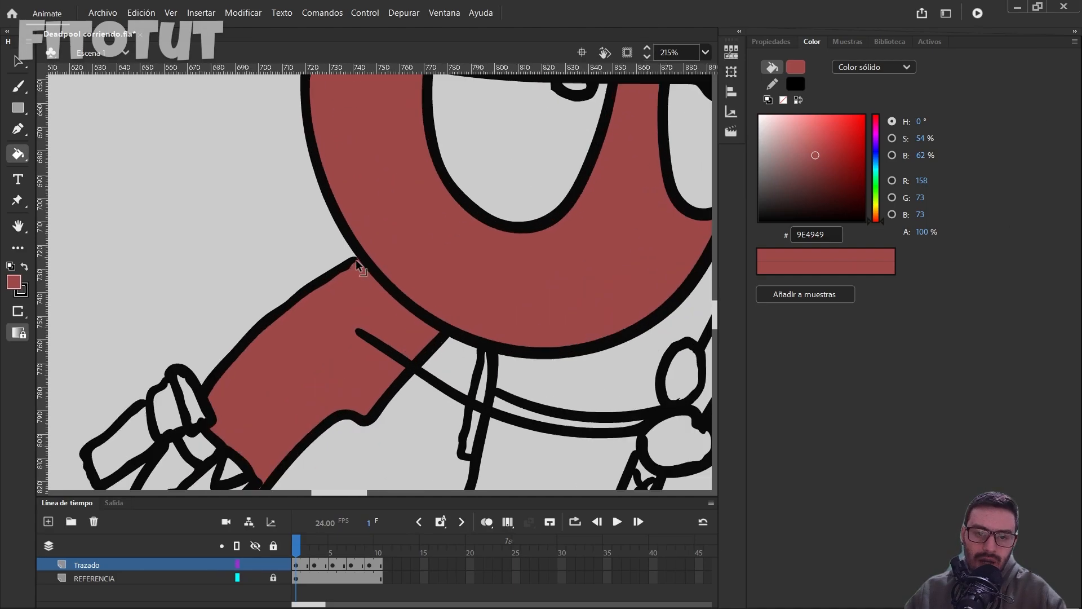
{"action": "scroll", "coordinate": [360, 272], "scroll_direction": "down", "scroll_amount": 5}
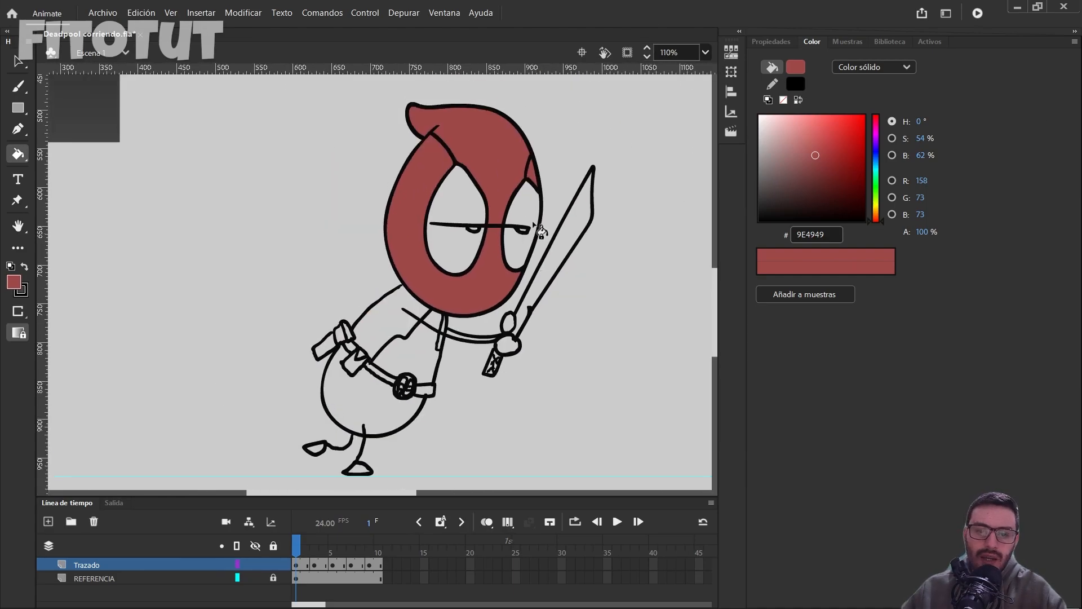
- Fill the chest and the lower body below the belt with red in frame 1
{"action": "left_click_drag", "start_coordinate": [446, 274], "coordinate": [462, 294]}
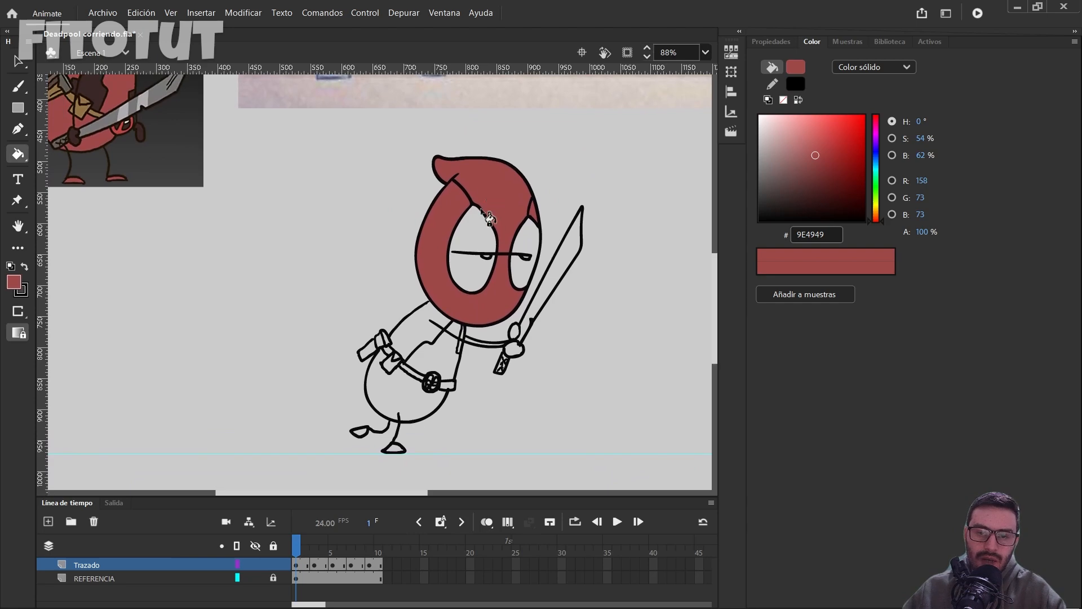
{"action": "left_click", "coordinate": [434, 365]}
{"action": "left_click", "coordinate": [405, 394]}
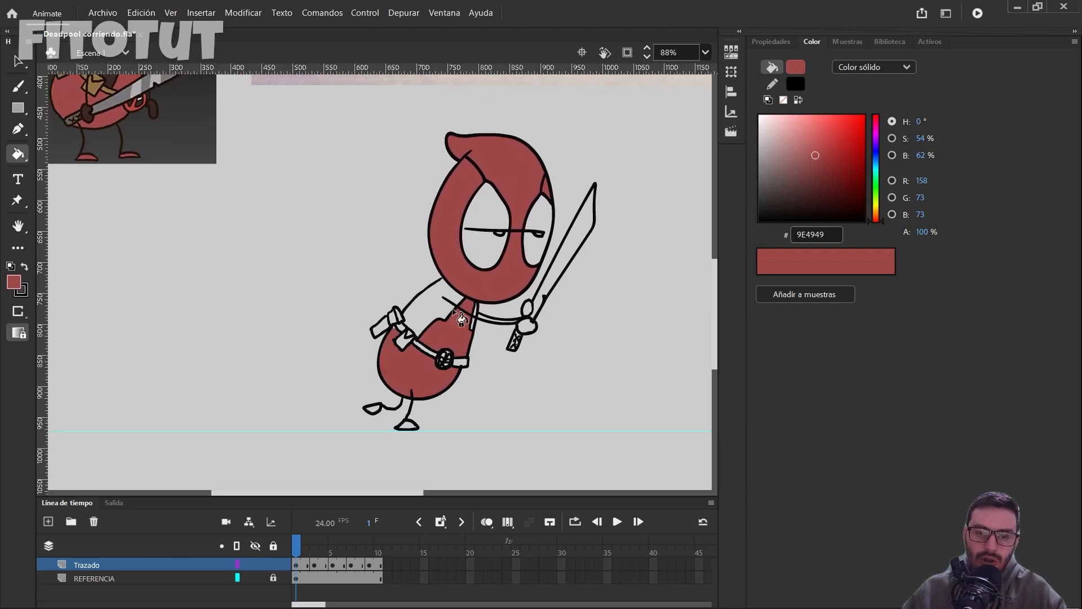
{"action": "scroll", "coordinate": [399, 341], "scroll_direction": "up", "scroll_amount": 3}
{"action": "scroll", "coordinate": [400, 341], "scroll_direction": "up", "scroll_amount": 4}
{"action": "left_click", "coordinate": [402, 331]}
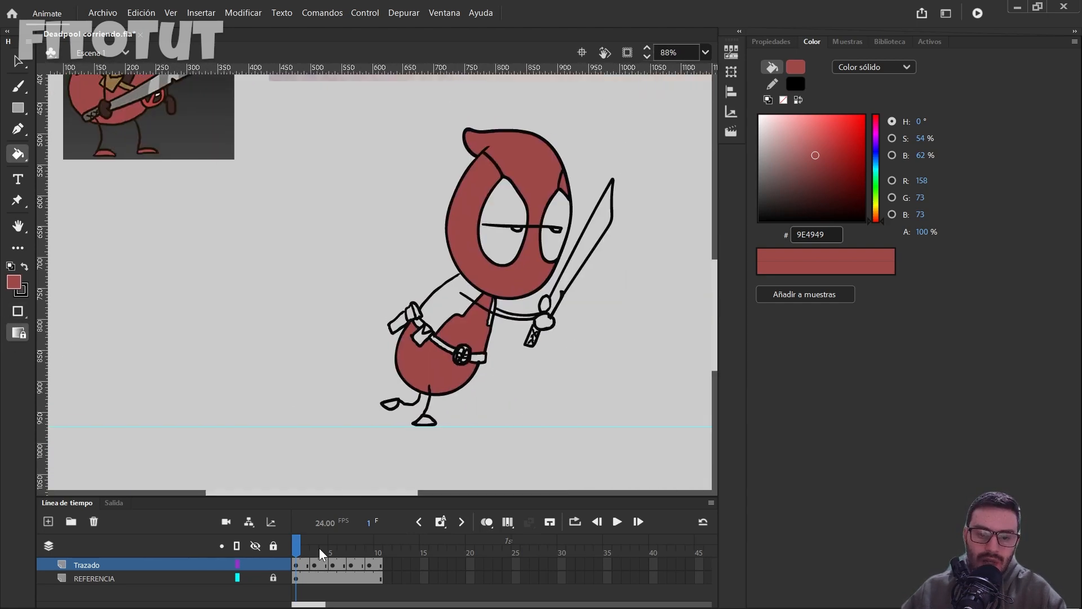
- Fill the face and hood areas of the mask with red in frame 3
{"action": "left_click", "coordinate": [315, 548]}
{"action": "left_click", "coordinate": [523, 272]}
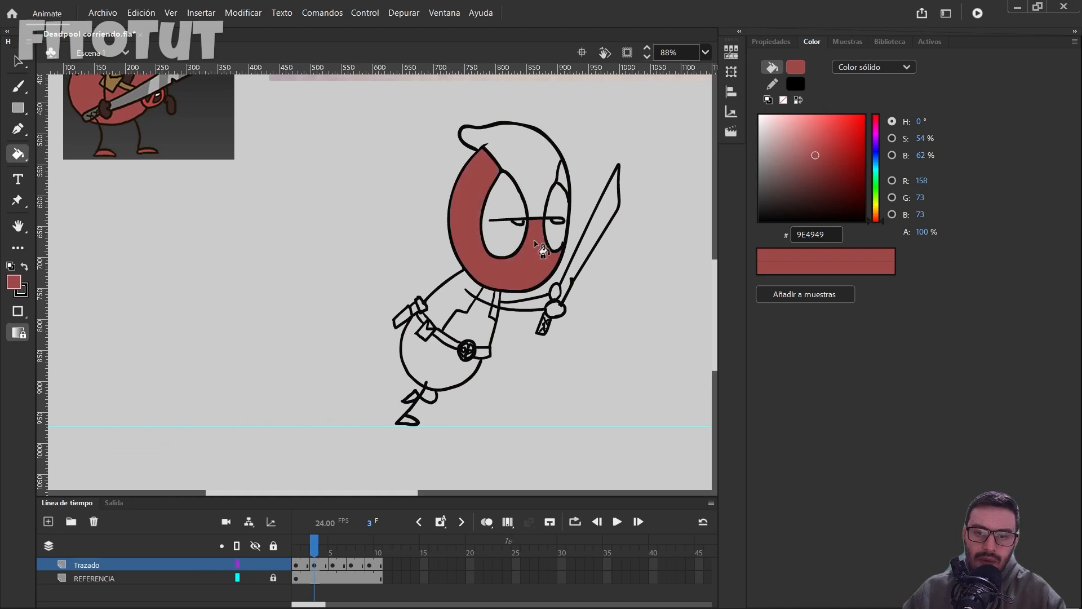
{"action": "left_click", "coordinate": [535, 168]}
{"action": "left_click", "coordinate": [562, 175]}
{"action": "key", "text": "ctrl+z"}
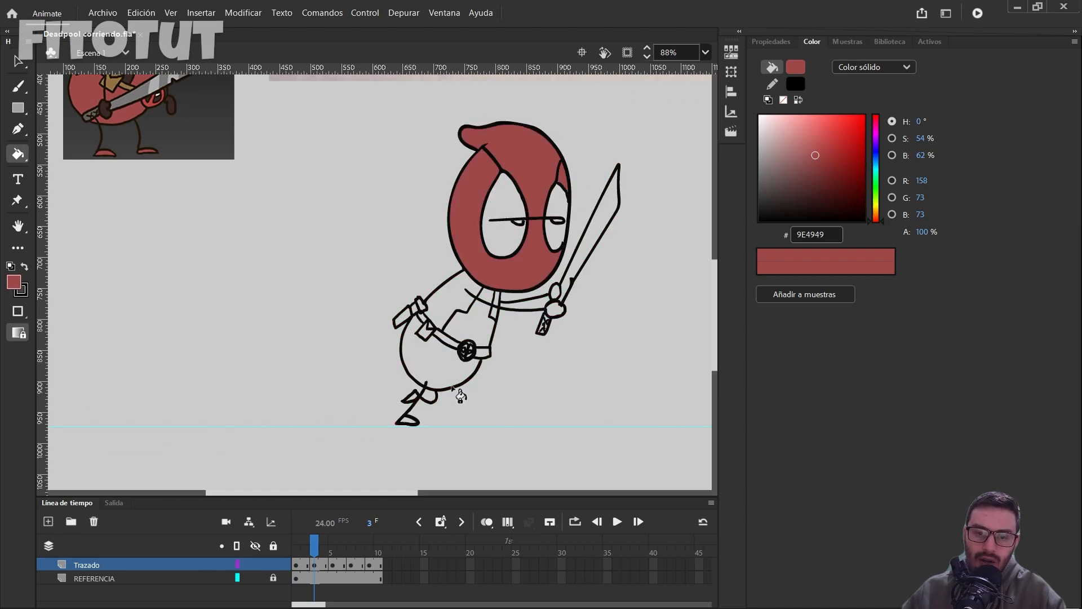
- Fill the mask, chest and lower body with the same red in frame 5
{"action": "key", "text": "period"}
{"action": "key", "text": "period"}
{"action": "left_click", "coordinate": [490, 296]}
{"action": "left_click", "coordinate": [489, 285]}
{"action": "left_click", "coordinate": [546, 192]}
{"action": "left_click", "coordinate": [561, 164]}
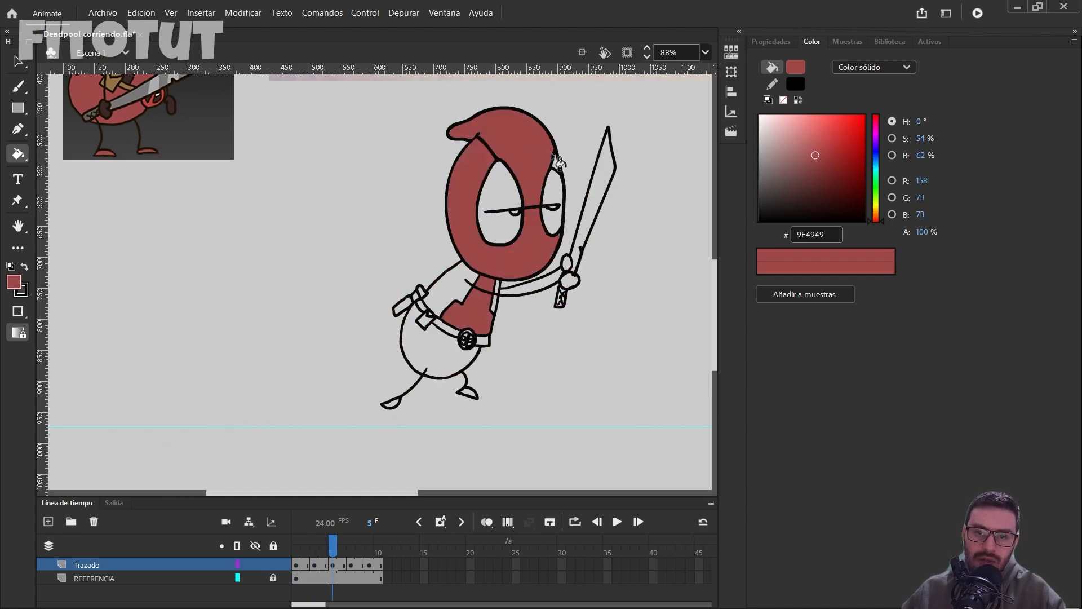
{"action": "left_click", "coordinate": [463, 347]}
- Color the mask, chest and lower body of the frame 7 pose red
{"action": "key", "text": "period"}
{"action": "key", "text": "period"}
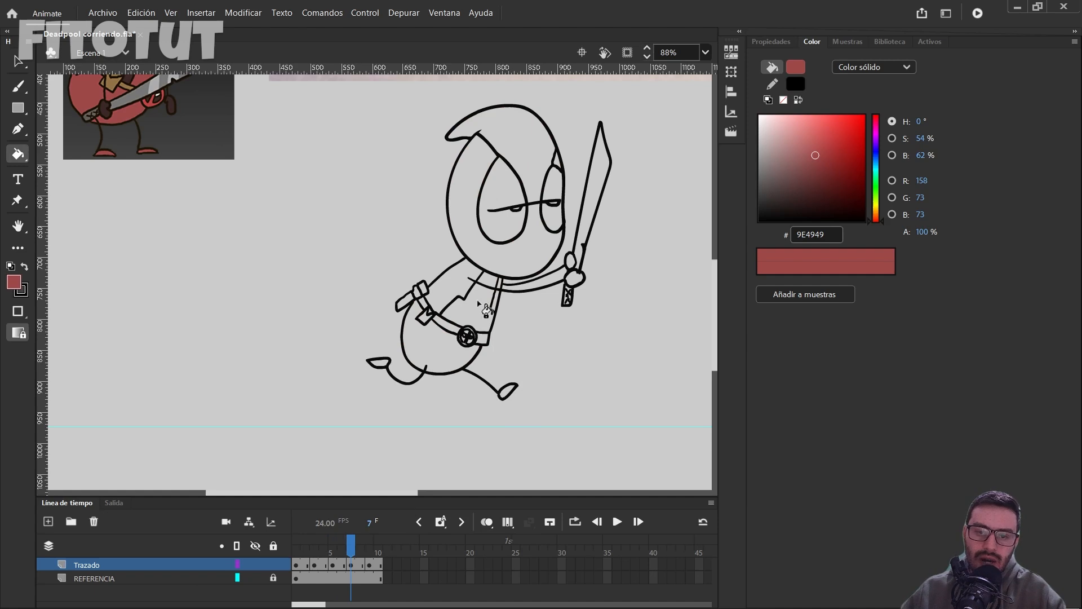
{"action": "left_click", "coordinate": [427, 361]}
{"action": "left_click", "coordinate": [490, 248]}
{"action": "left_click", "coordinate": [558, 166]}
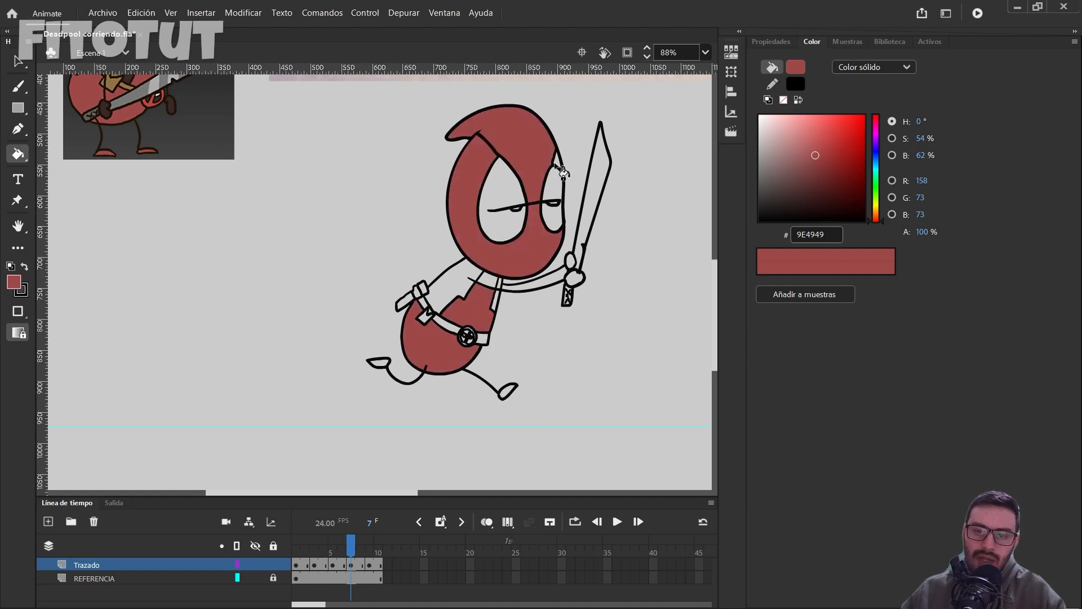
- Fill the lower body, chest and mask with red in frame 9
{"action": "left_click", "coordinate": [371, 556]}
{"action": "left_click", "coordinate": [458, 385]}
{"action": "left_click", "coordinate": [482, 343]}
{"action": "left_click", "coordinate": [514, 280]}
{"action": "left_click", "coordinate": [527, 164]}
- Sample the dark brown 3A2726 from the reference's eye patch and fill both eye patches and the shoulder area in frame 9
{"action": "left_click_drag", "start_coordinate": [375, 209], "coordinate": [442, 382]}
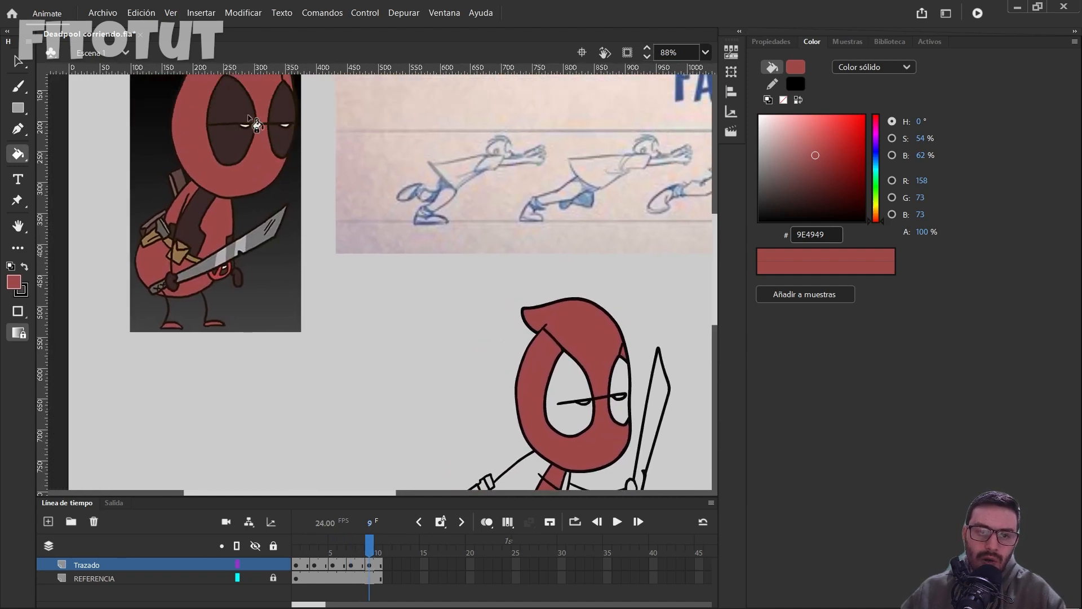
{"action": "key", "text": "i"}
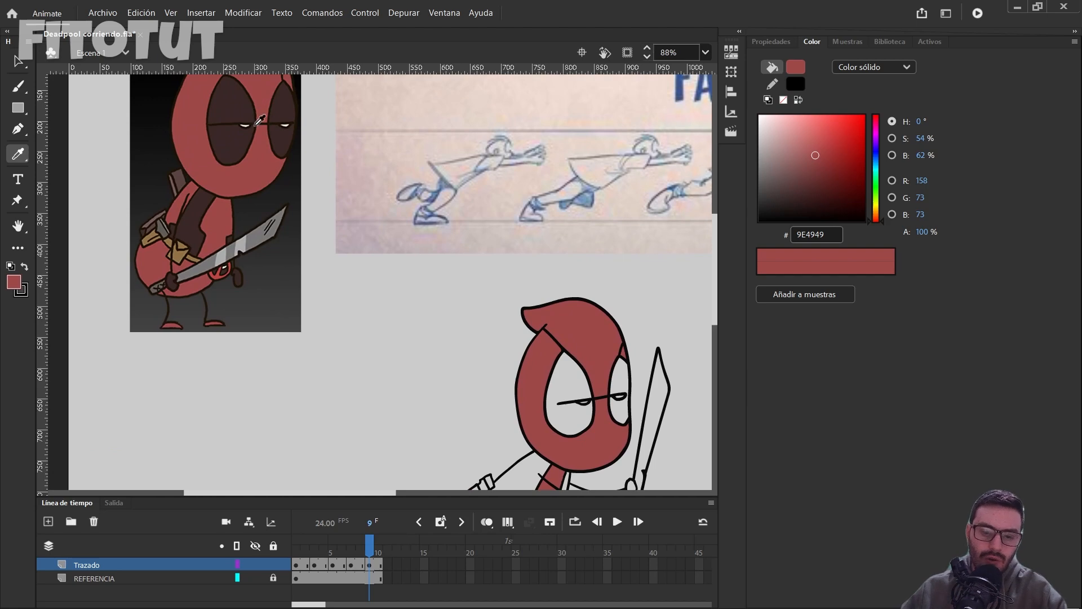
{"action": "left_click", "coordinate": [246, 102]}
{"action": "left_click_drag", "start_coordinate": [563, 389], "coordinate": [429, 216]}
{"action": "left_click", "coordinate": [435, 212]}
{"action": "left_click", "coordinate": [484, 209]}
{"action": "left_click", "coordinate": [393, 311]}
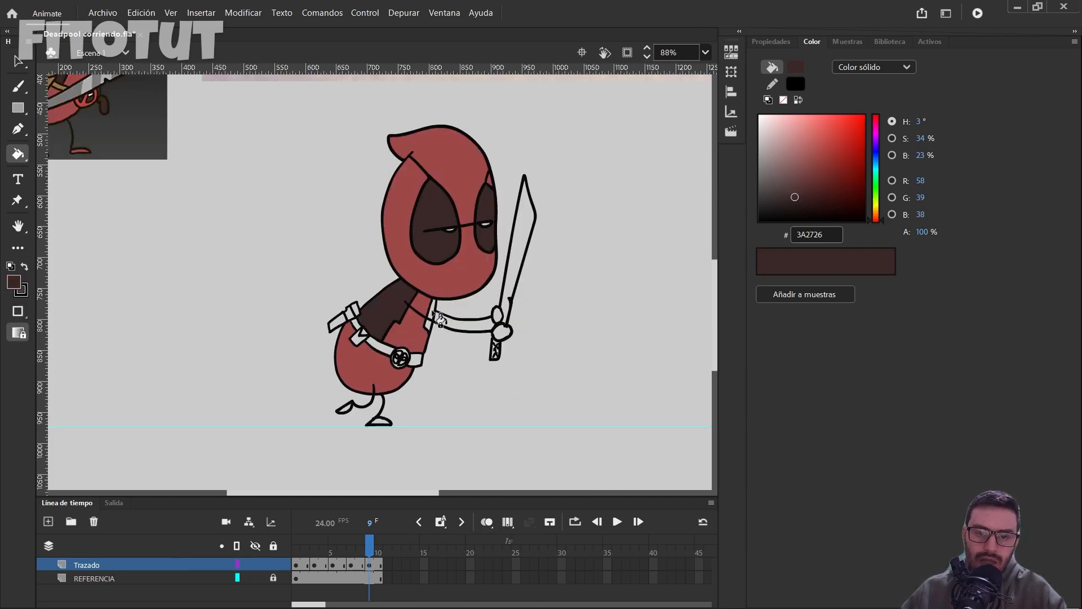
- Fill the chest's side strip, both hands and both feet with dark brown in frame 9
{"action": "left_click", "coordinate": [432, 309]}
{"action": "left_click", "coordinate": [428, 325]}
{"action": "left_click", "coordinate": [496, 316]}
{"action": "left_click", "coordinate": [501, 332]}
{"action": "left_click", "coordinate": [346, 409]}
{"action": "left_click", "coordinate": [380, 422]}
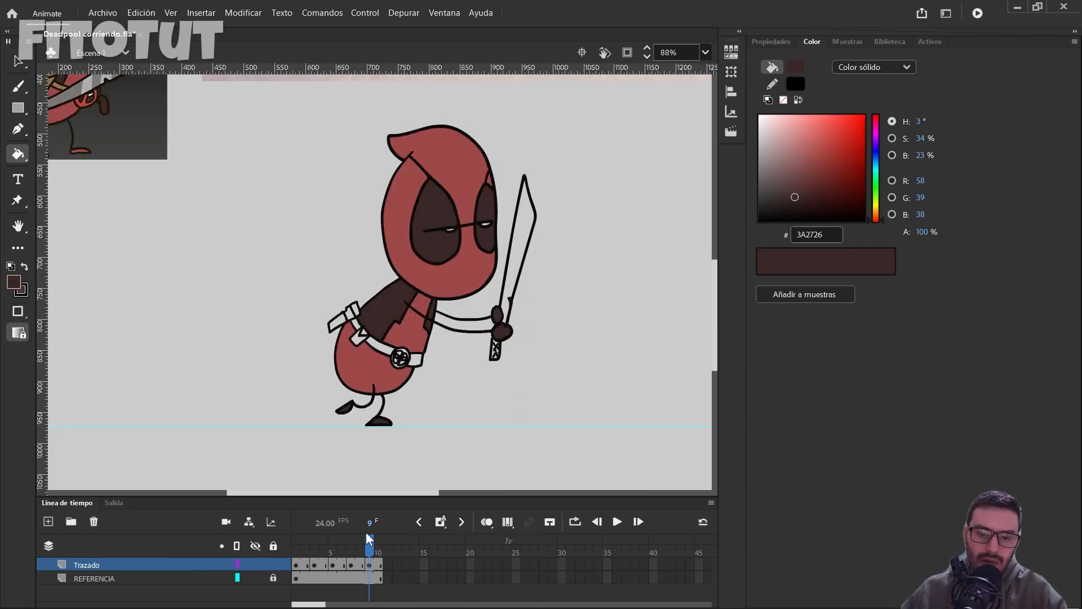
- Fill the shoulder area, side strip, hand, eye patches and feet with dark brown in frame 7
{"action": "left_click", "coordinate": [351, 547]}
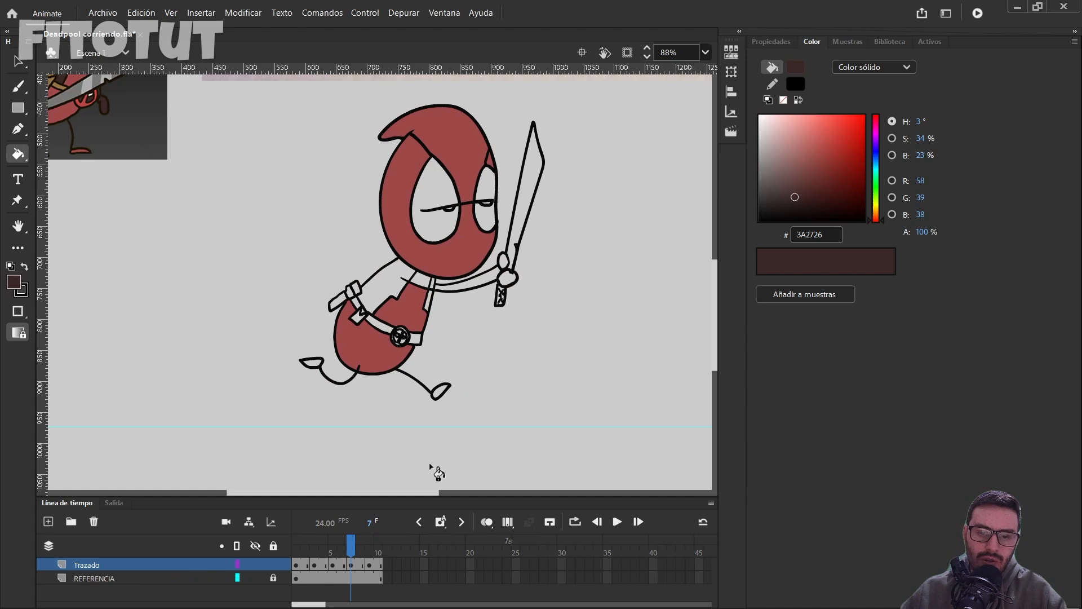
{"action": "left_click", "coordinate": [387, 280]}
{"action": "left_click", "coordinate": [430, 300]}
{"action": "left_click", "coordinate": [502, 262]}
{"action": "left_click", "coordinate": [486, 219]}
{"action": "left_click", "coordinate": [434, 227]}
{"action": "left_click", "coordinate": [313, 362]}
{"action": "left_click", "coordinate": [440, 391]}
- Fill the eye patches, hands and feet with dark brown in frame 5
{"action": "key", "text": "alt+comma"}
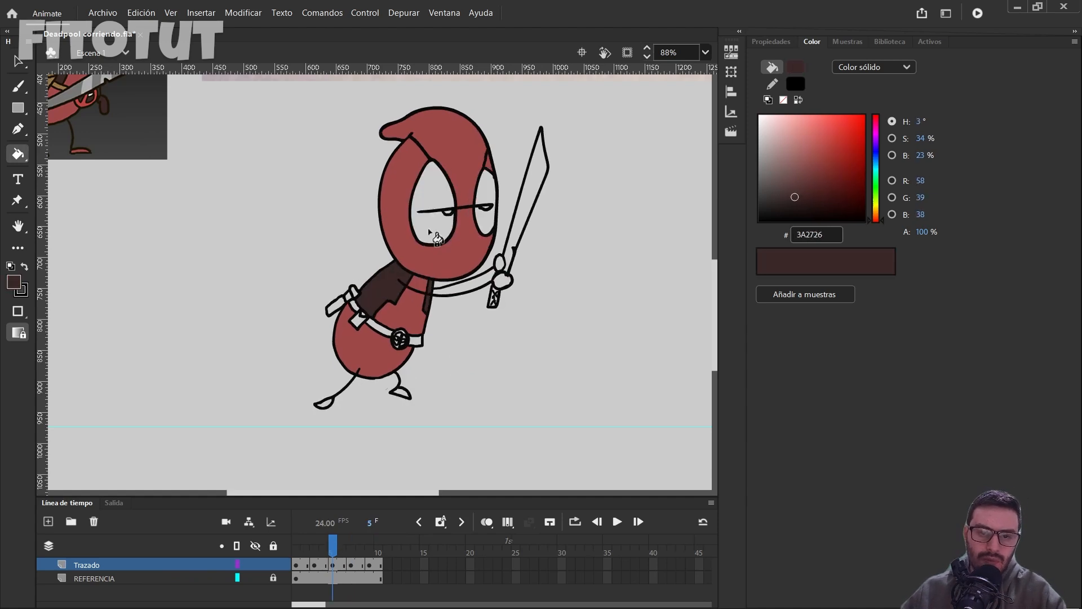
{"action": "left_click", "coordinate": [429, 231]}
{"action": "left_click", "coordinate": [484, 221]}
{"action": "left_click", "coordinate": [500, 263]}
{"action": "left_click", "coordinate": [502, 280]}
{"action": "left_click", "coordinate": [325, 403]}
{"action": "left_click", "coordinate": [401, 392]}
- Fill the shoulder area with dark brown in frame 3
{"action": "left_click_drag", "start_coordinate": [332, 547], "coordinate": [313, 548]}
{"action": "left_click", "coordinate": [381, 301]}
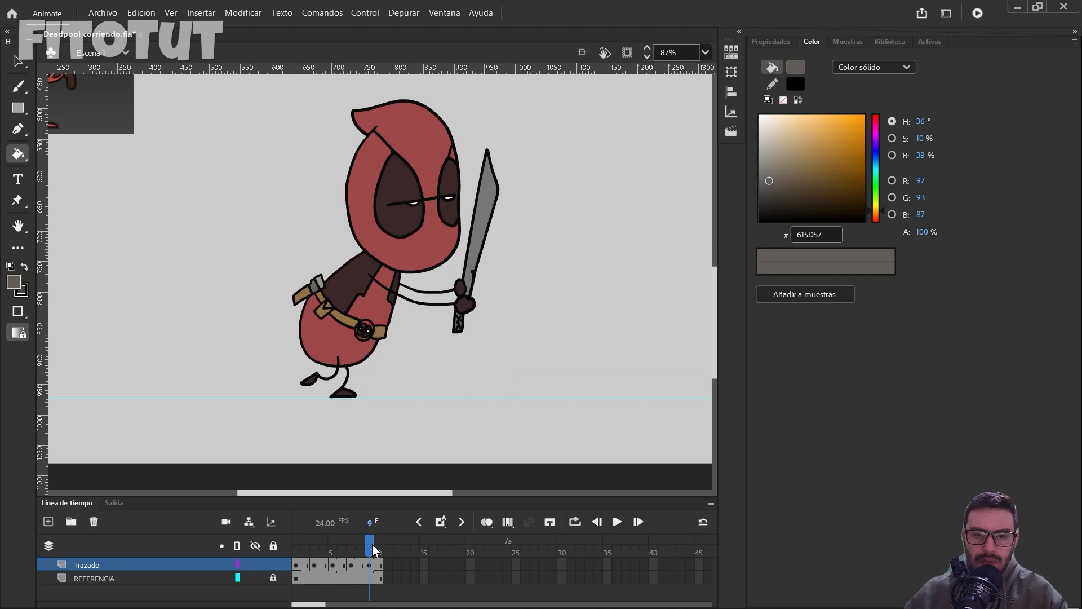
- Return to frame 1 and sample the light grey ACACAC from the highlight on the reference's sword
{"action": "left_click_drag", "start_coordinate": [372, 543], "coordinate": [276, 543]}
{"action": "left_click_drag", "start_coordinate": [427, 310], "coordinate": [464, 349]}
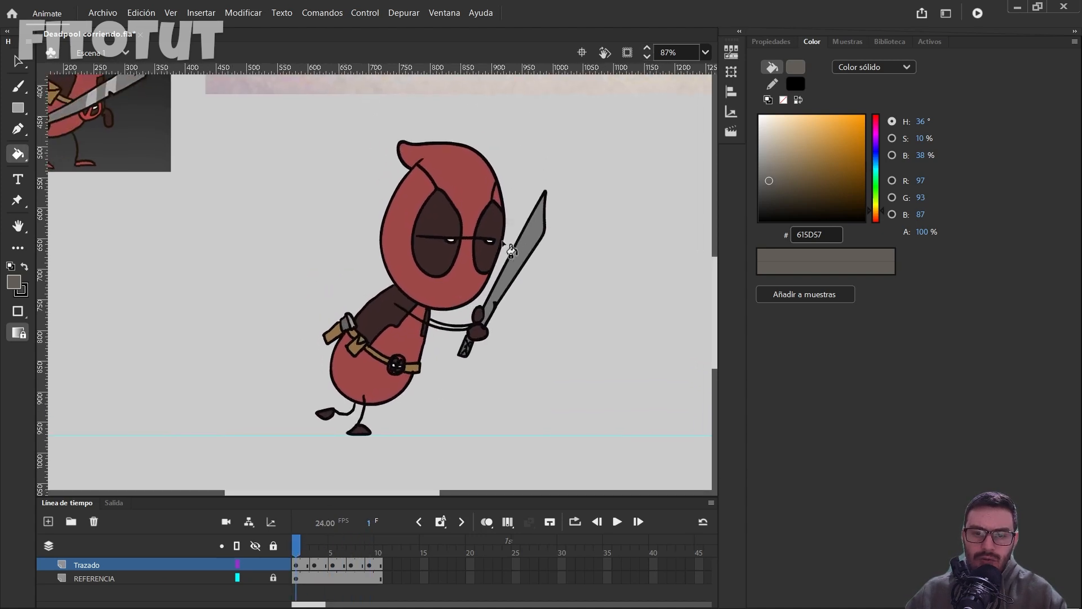
{"action": "left_click_drag", "start_coordinate": [365, 209], "coordinate": [415, 224]}
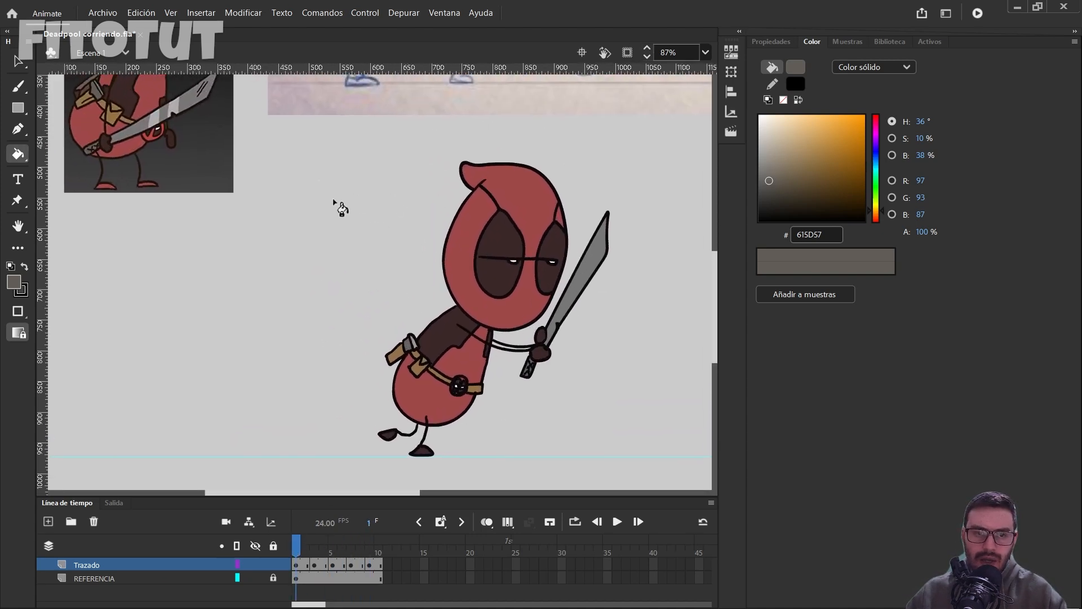
{"action": "scroll", "coordinate": [172, 104], "scroll_direction": "up", "scroll_amount": 3}
{"action": "key", "text": "i"}
{"action": "left_click_drag", "start_coordinate": [184, 123], "coordinate": [270, 156]}
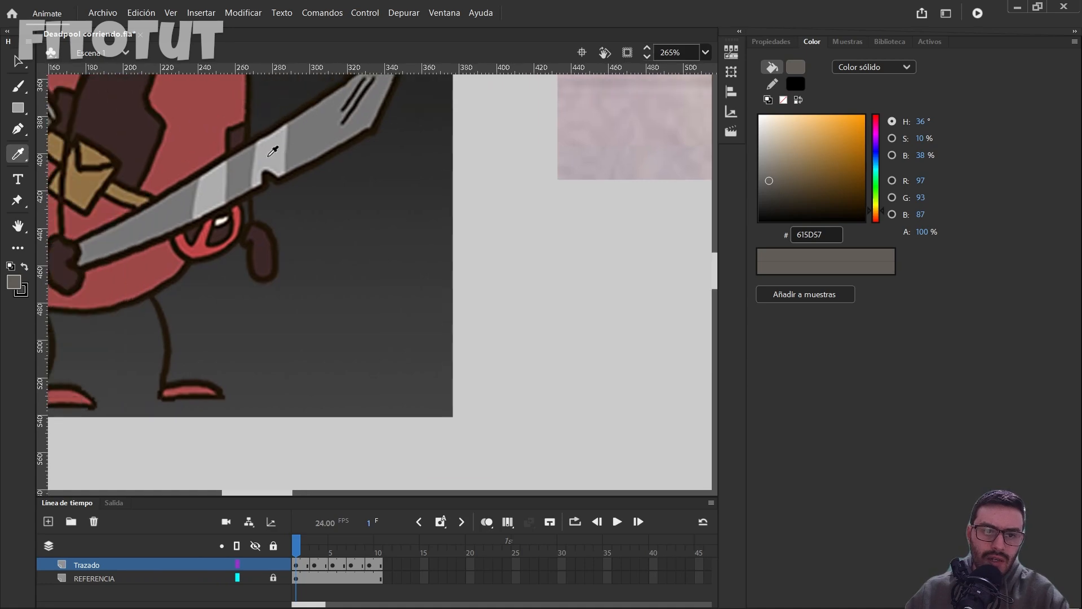
{"action": "left_click", "coordinate": [269, 158]}
- Switch to the Brush tool and set its painting mode to Pintar selección
{"action": "scroll", "coordinate": [296, 184], "scroll_direction": "down", "scroll_amount": 5}
{"action": "scroll", "coordinate": [490, 271], "scroll_direction": "up", "scroll_amount": 4}
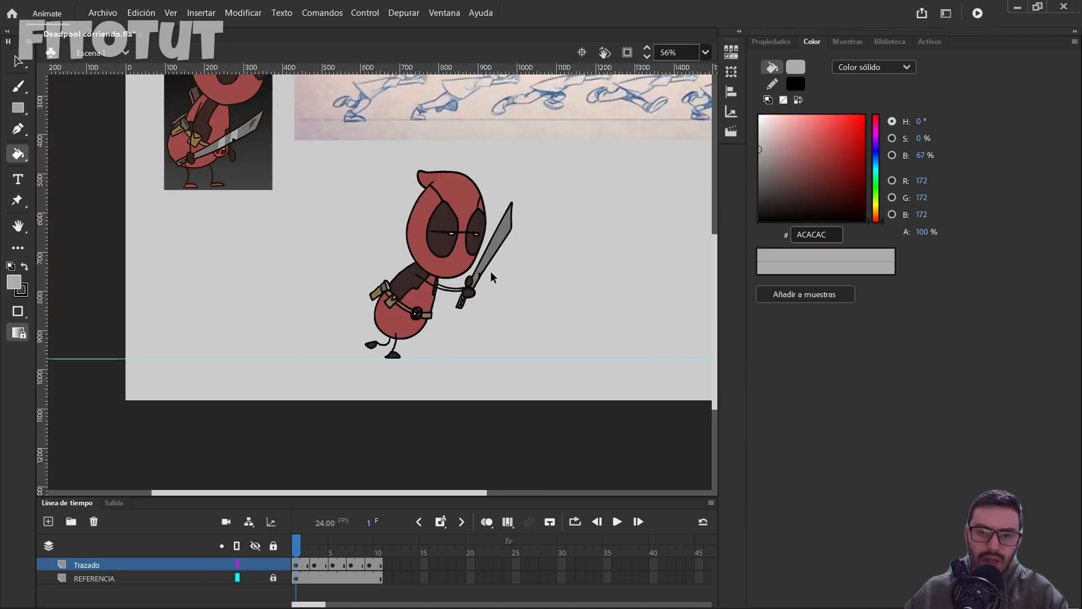
{"action": "key", "text": "b"}
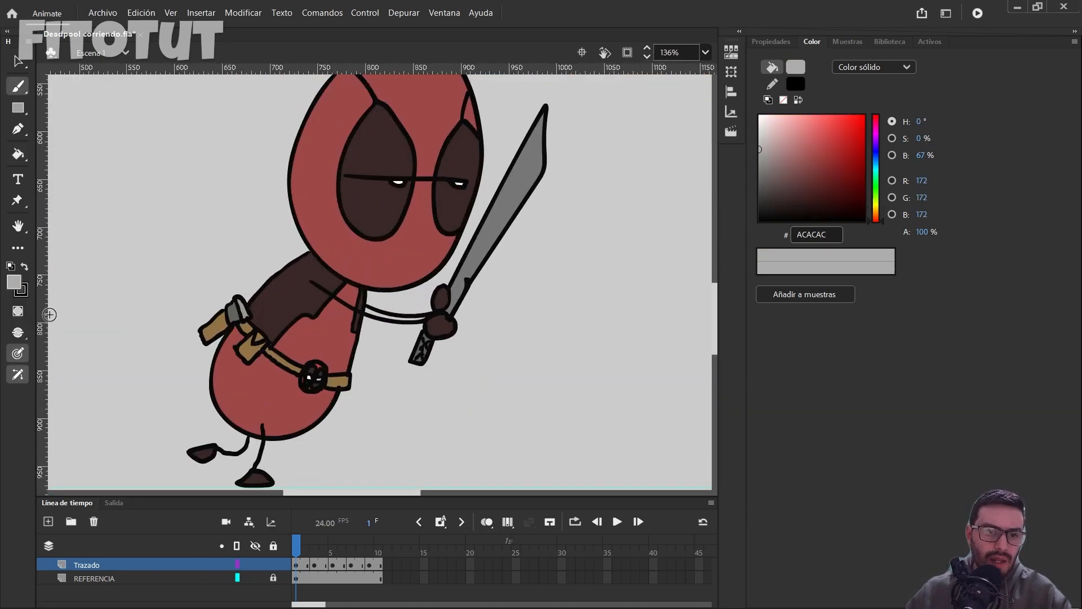
{"action": "left_click", "coordinate": [18, 333]}
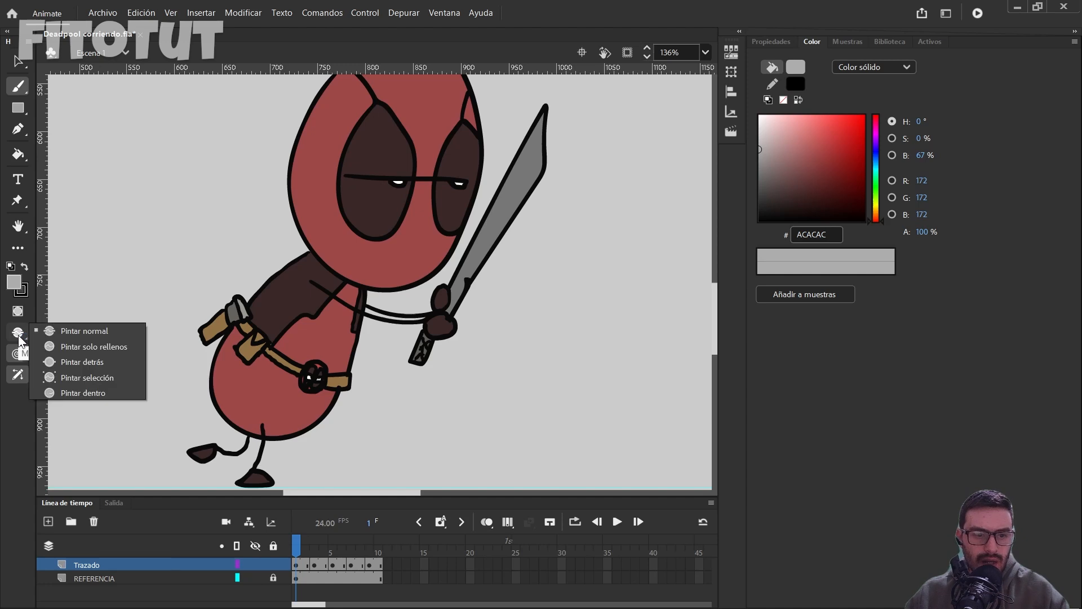
{"action": "left_click", "coordinate": [88, 377]}
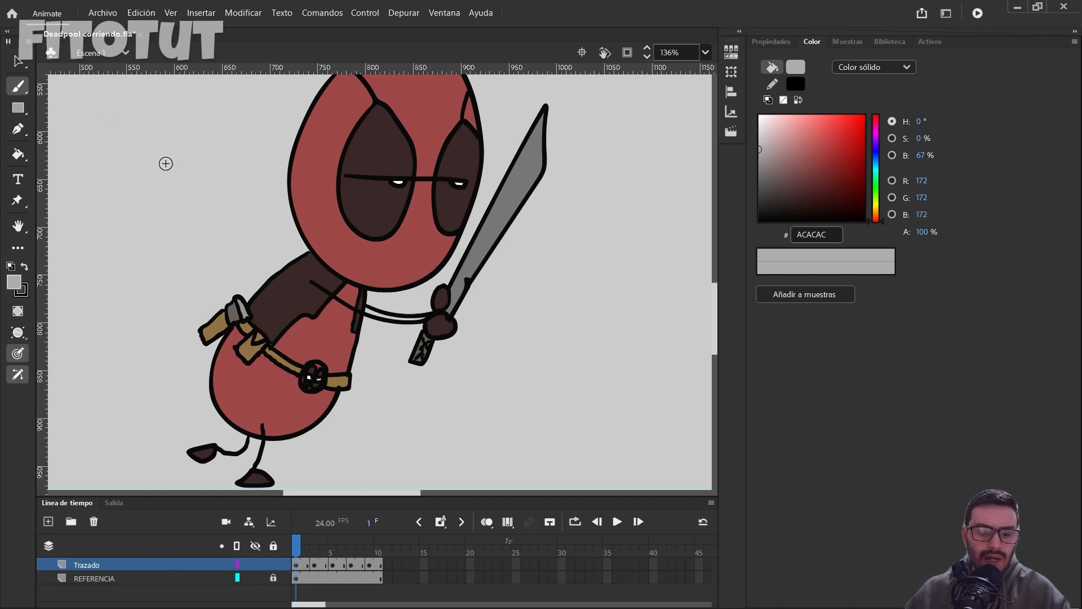
- Paint a wide light grey highlight band across the middle of the sword blade's grey fill in frame 1
{"action": "key", "text": "v"}
{"action": "left_click", "coordinate": [509, 216]}
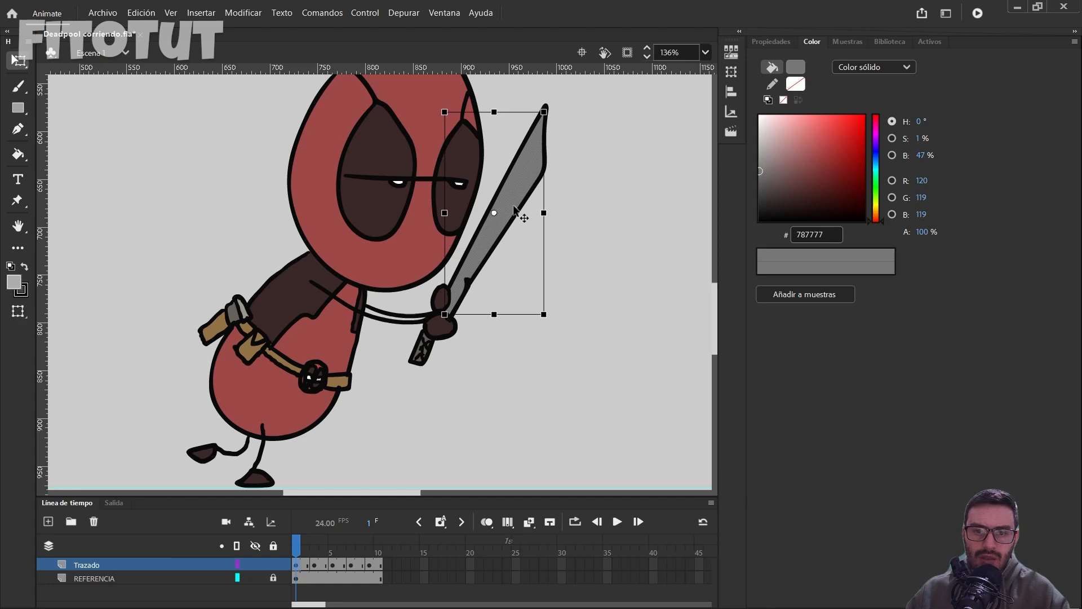
{"action": "key", "text": "b"}
{"action": "scroll", "coordinate": [514, 210], "scroll_direction": "up", "scroll_amount": 2}
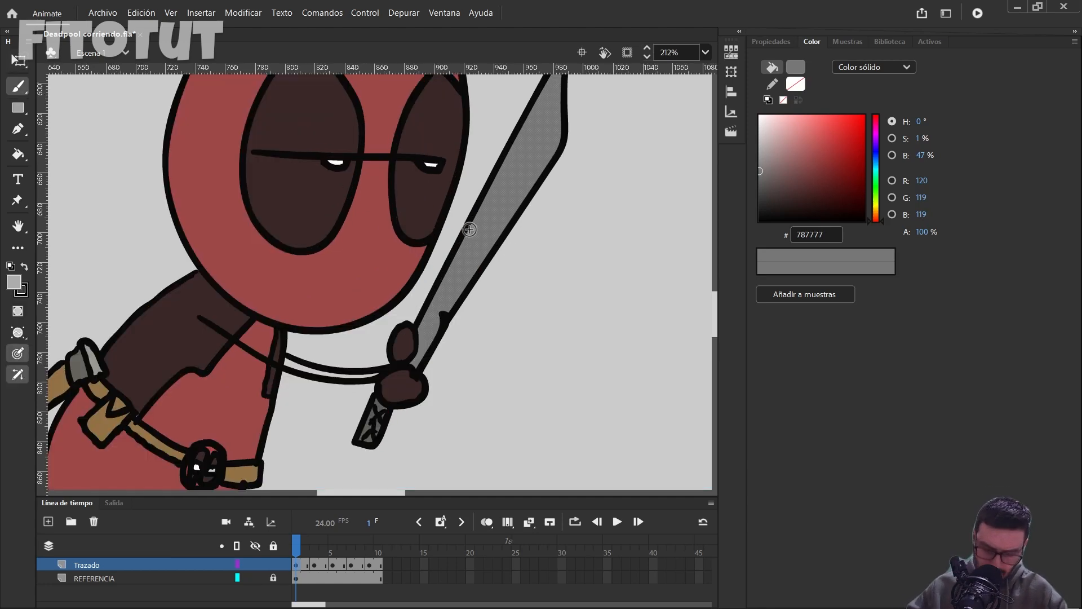
{"action": "mouse_move", "coordinate": [477, 186]}
{"action": "left_mouse_down"}
{"action": "mouse_move", "coordinate": [484, 270]}
{"action": "mouse_move", "coordinate": [493, 169]}
{"action": "mouse_move", "coordinate": [512, 290]}
{"action": "left_mouse_up"}
{"action": "key", "text": "v"}
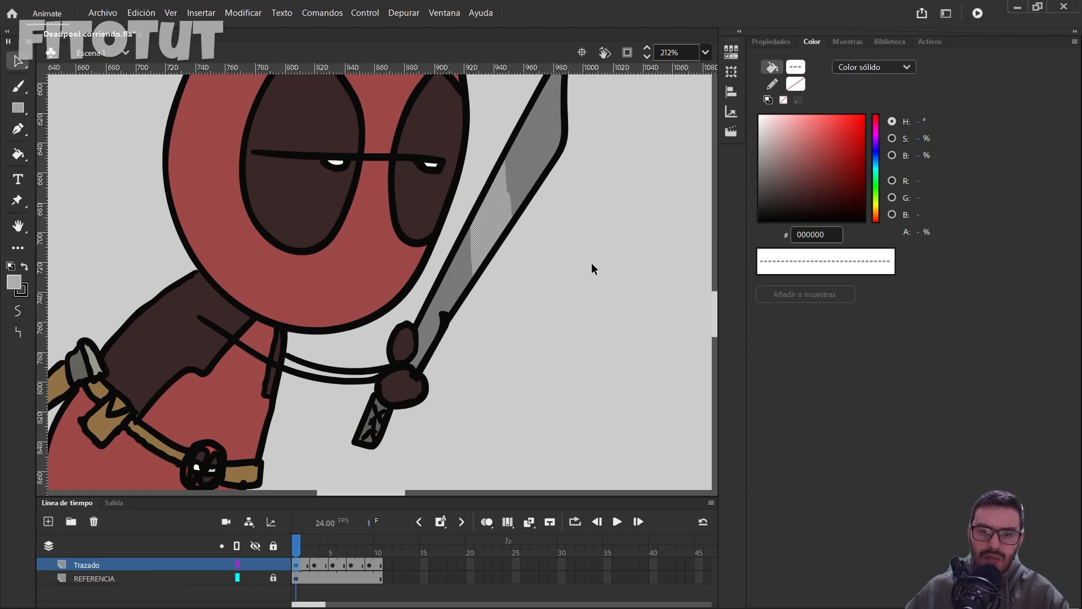
{"action": "left_click", "coordinate": [590, 262]}
- Select the remaining grey of the blade in frame 1 and brush a second, thinner highlight beside the wide band
{"action": "scroll", "coordinate": [530, 270], "scroll_direction": "down", "scroll_amount": 2}
{"action": "left_click_drag", "start_coordinate": [531, 269], "coordinate": [524, 320]}
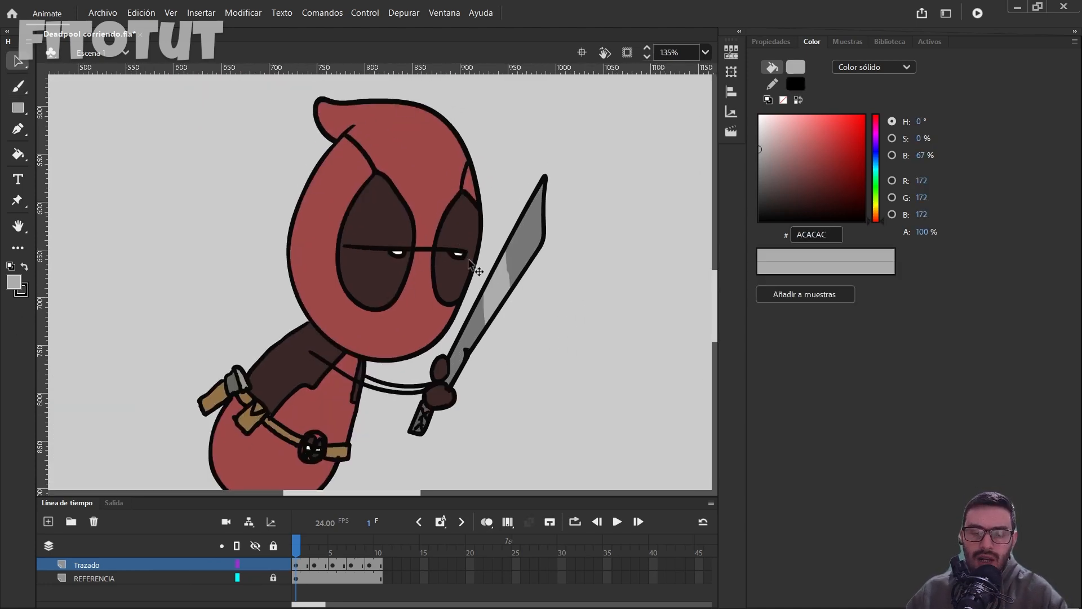
{"action": "scroll", "coordinate": [518, 245], "scroll_direction": "up", "scroll_amount": 1}
{"action": "key", "text": "b"}
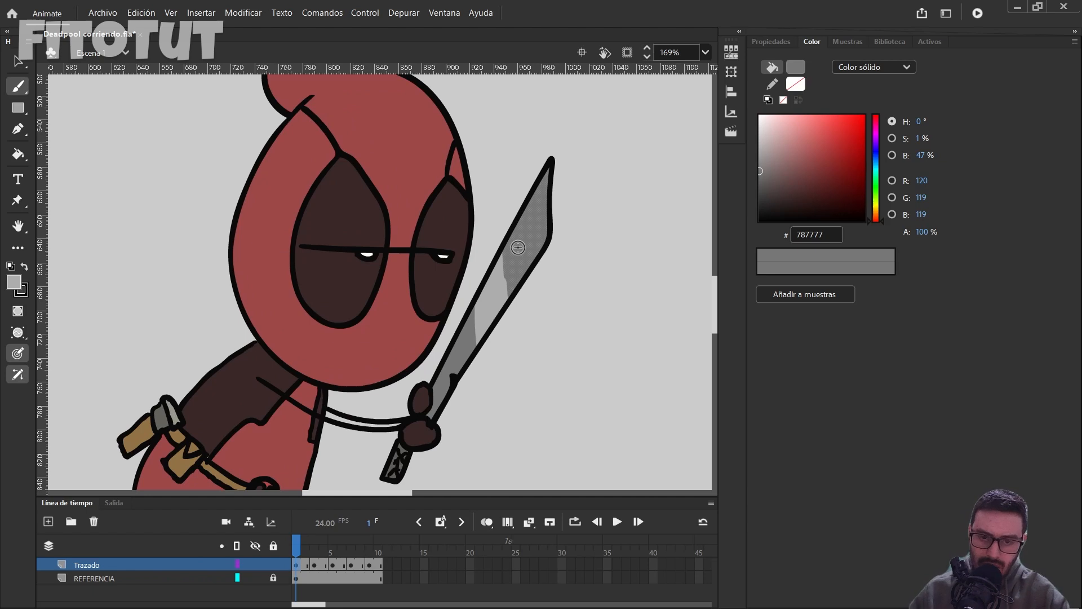
{"action": "left_click_drag", "start_coordinate": [455, 263], "coordinate": [416, 190]}
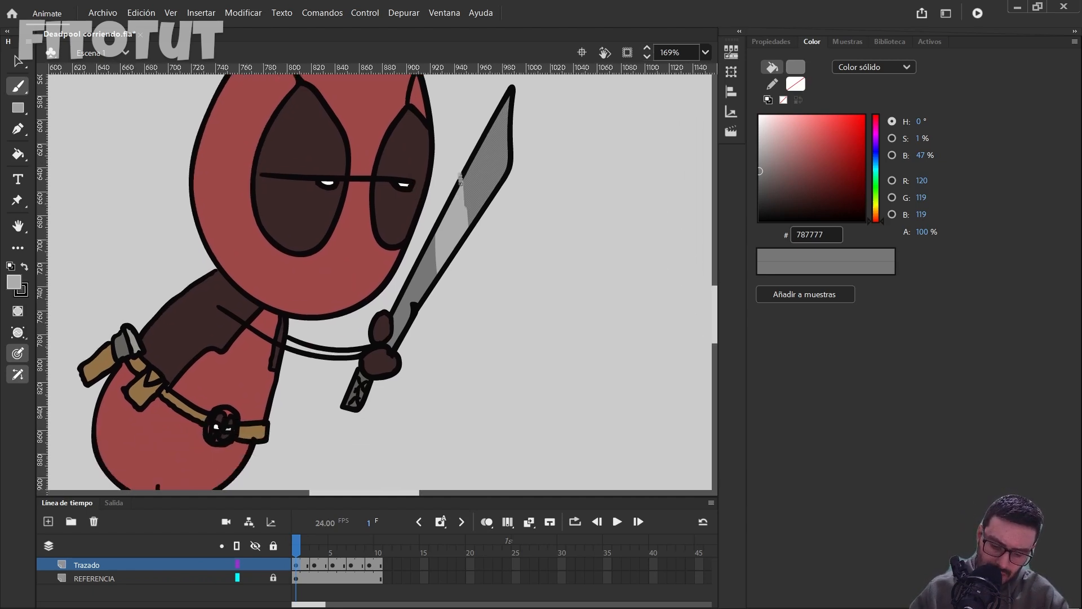
- Paint matching light grey highlights on the sword blade in the remaining drawings, from frame 3 onward
{"action": "key", "text": "period"}
{"action": "key", "text": "period"}
{"action": "mouse_move", "coordinate": [467, 211]}
{"action": "left_mouse_down"}
{"action": "mouse_move", "coordinate": [479, 139]}
{"action": "mouse_move", "coordinate": [486, 207]}
{"action": "mouse_move", "coordinate": [462, 191]}
{"action": "mouse_move", "coordinate": [469, 259]}
{"action": "left_mouse_up"}
{"action": "left_click", "coordinate": [333, 547]}
{"action": "key", "text": "v"}
{"action": "key", "text": "b"}
{"action": "left_click_drag", "start_coordinate": [435, 121], "coordinate": [474, 301]}
{"action": "left_click_drag", "start_coordinate": [442, 152], "coordinate": [454, 258]}
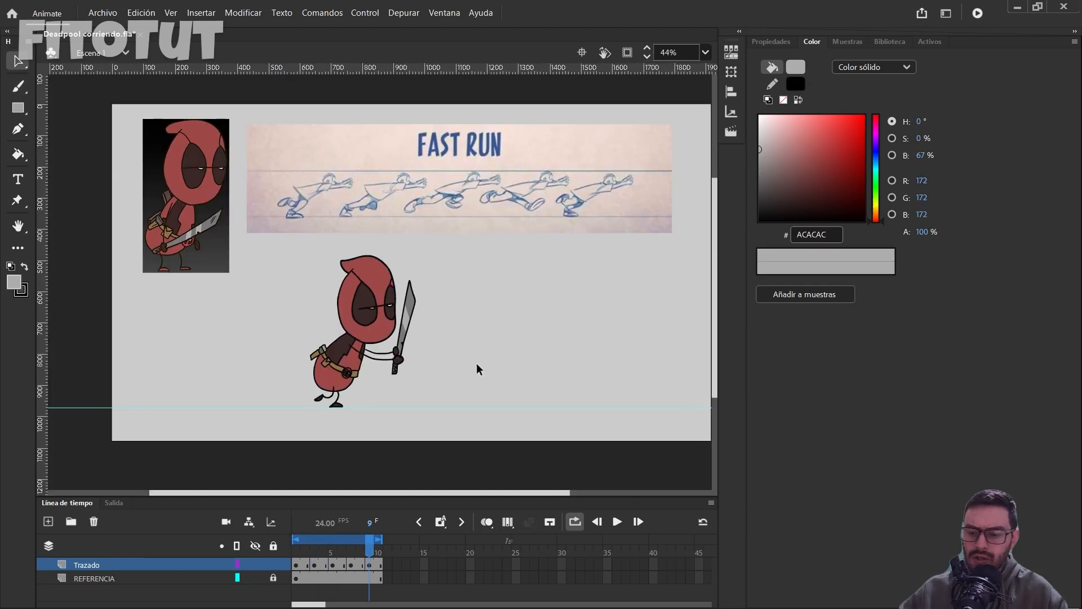
- Play the fully colored run cycle in a loop to review its motion
{"action": "key", "text": "Return"}
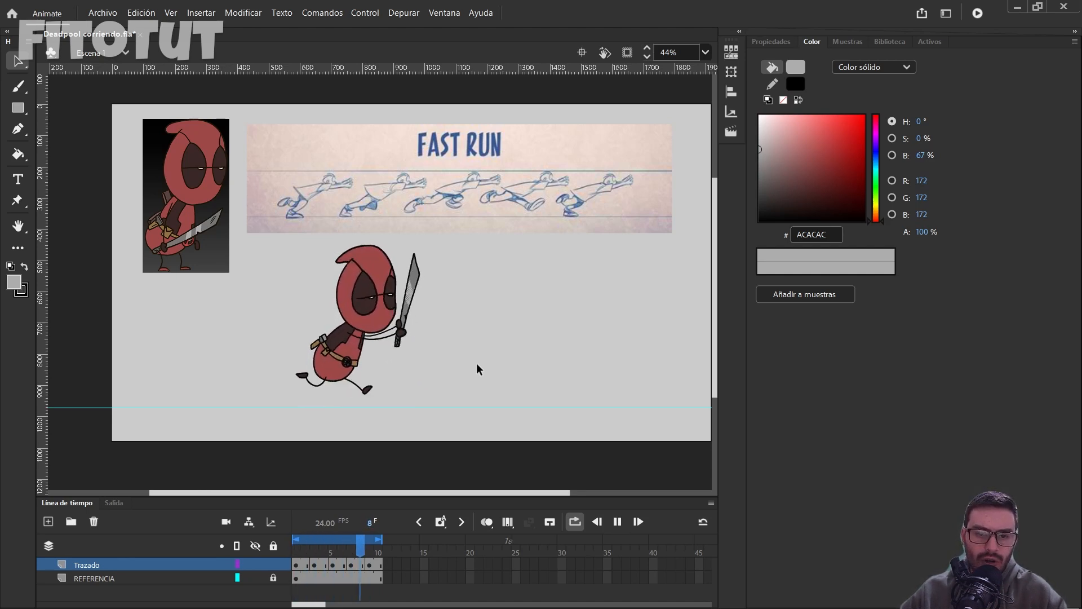
{"action": "scroll", "coordinate": [388, 332], "scroll_direction": "down", "scroll_amount": 1}
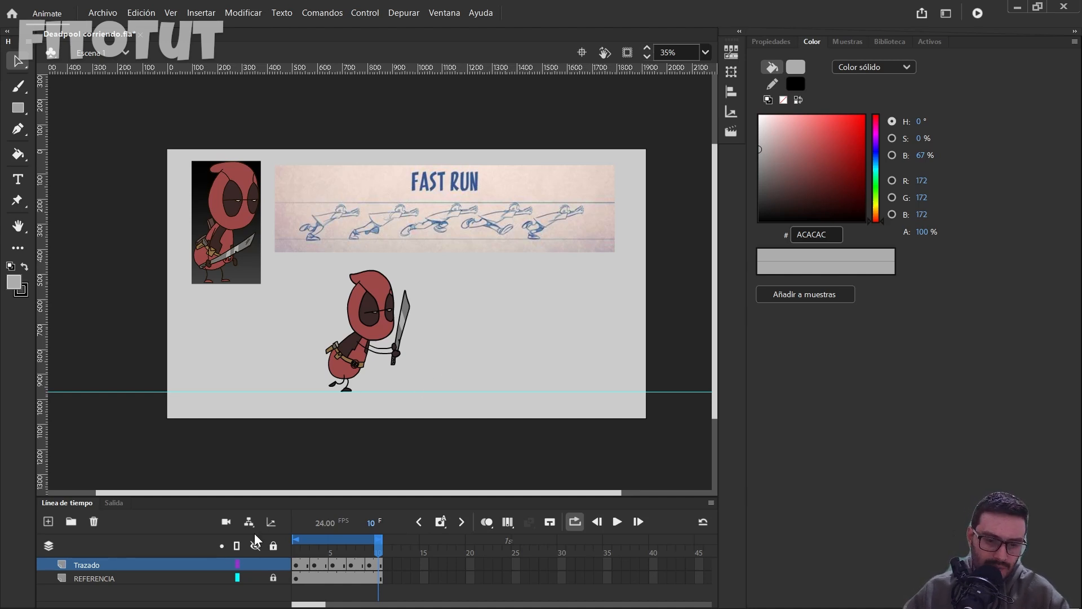
{"action": "key", "text": "Return"}
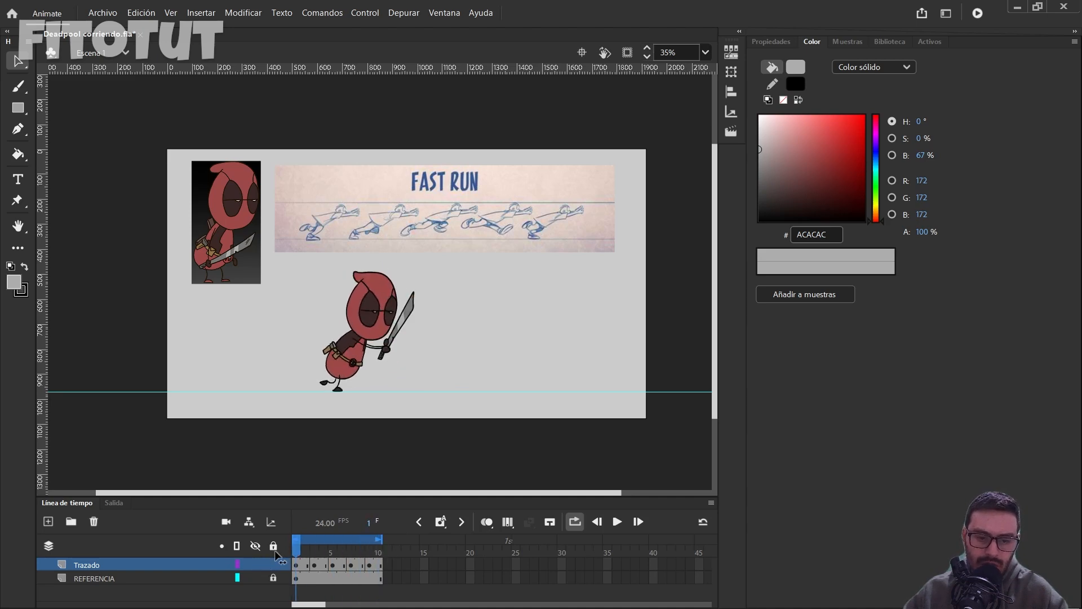
- Copy the Trazado layer and create a new symbol named Deadpool corriendo of type Gráfico
{"action": "right_click", "coordinate": [100, 566]}
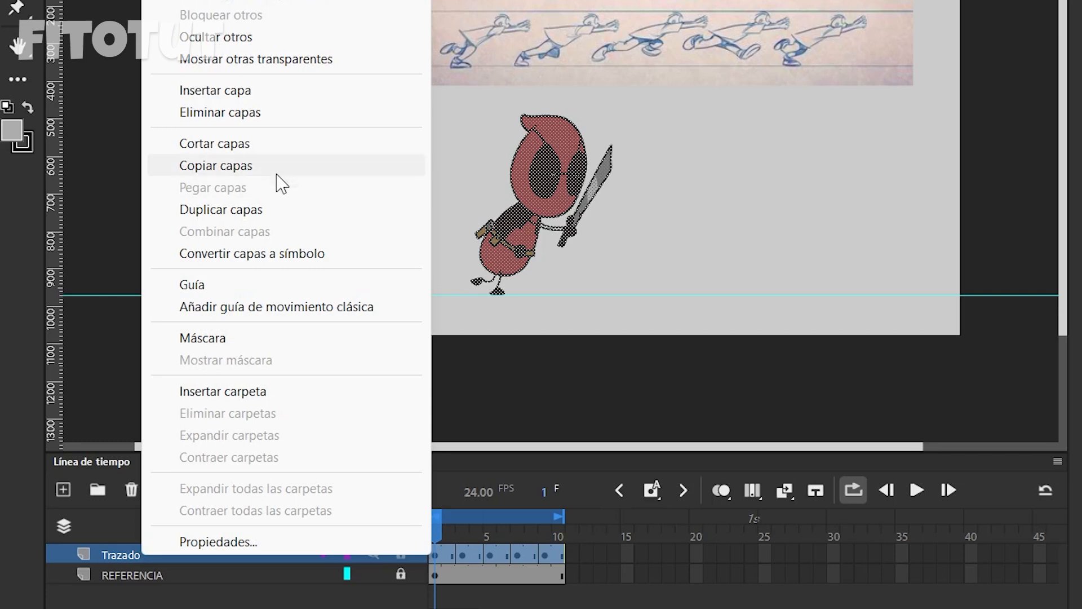
{"action": "left_click", "coordinate": [234, 166]}
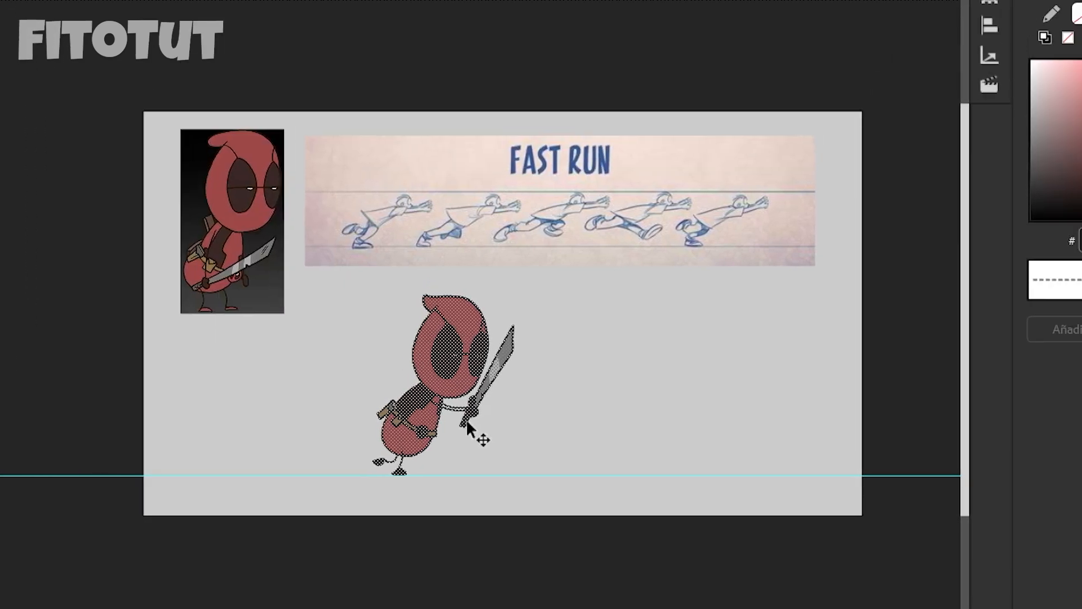
{"action": "key", "text": "ctrl+F8"}
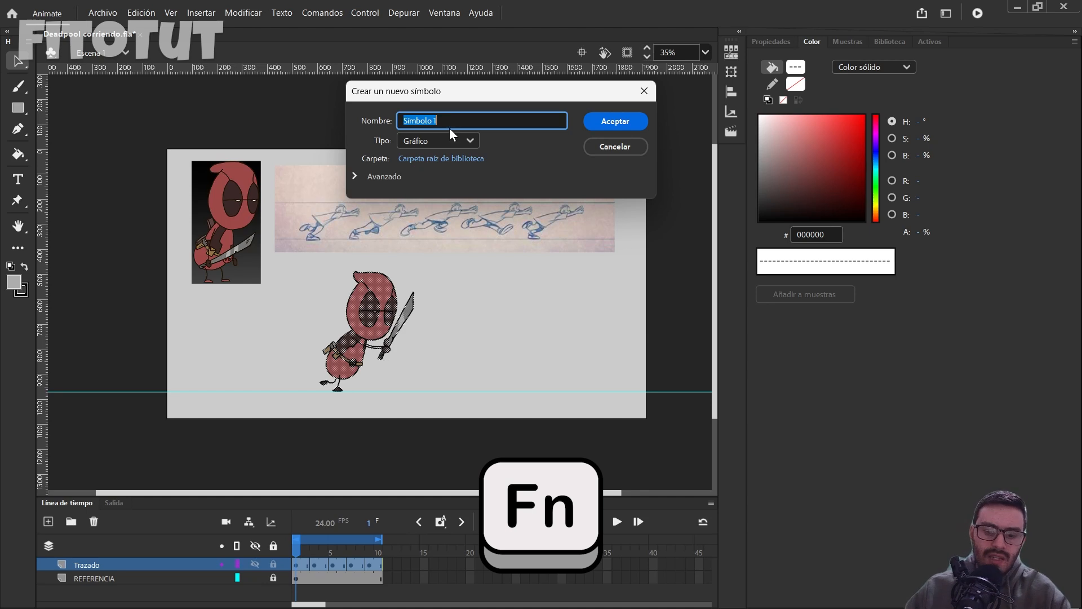
{"action": "type", "text": "Dead"}
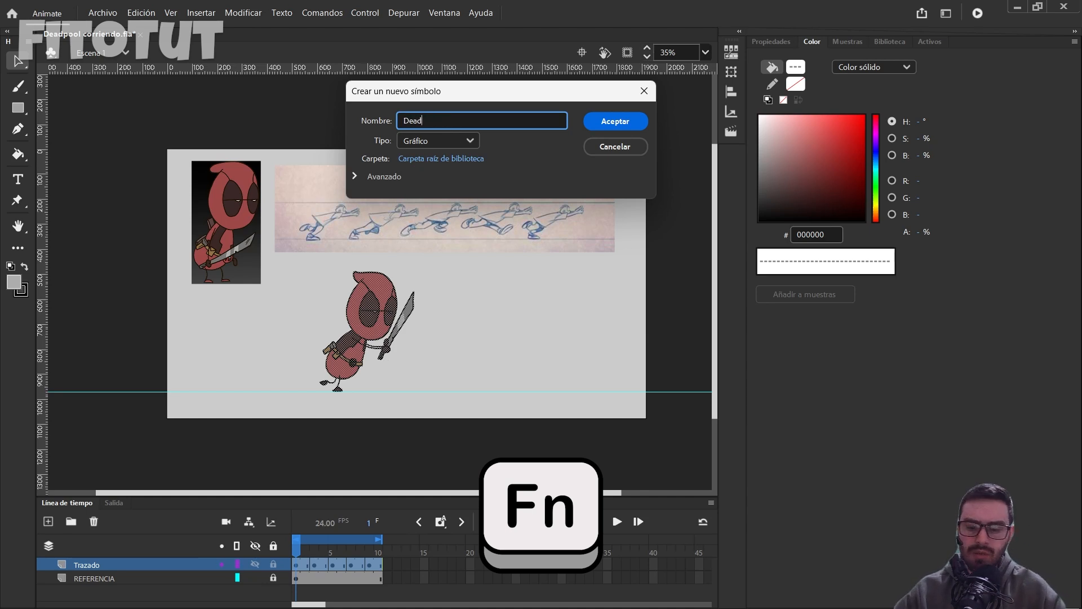
{"action": "type", "text": "pool corriendo"}
{"action": "left_click", "coordinate": [431, 143]}
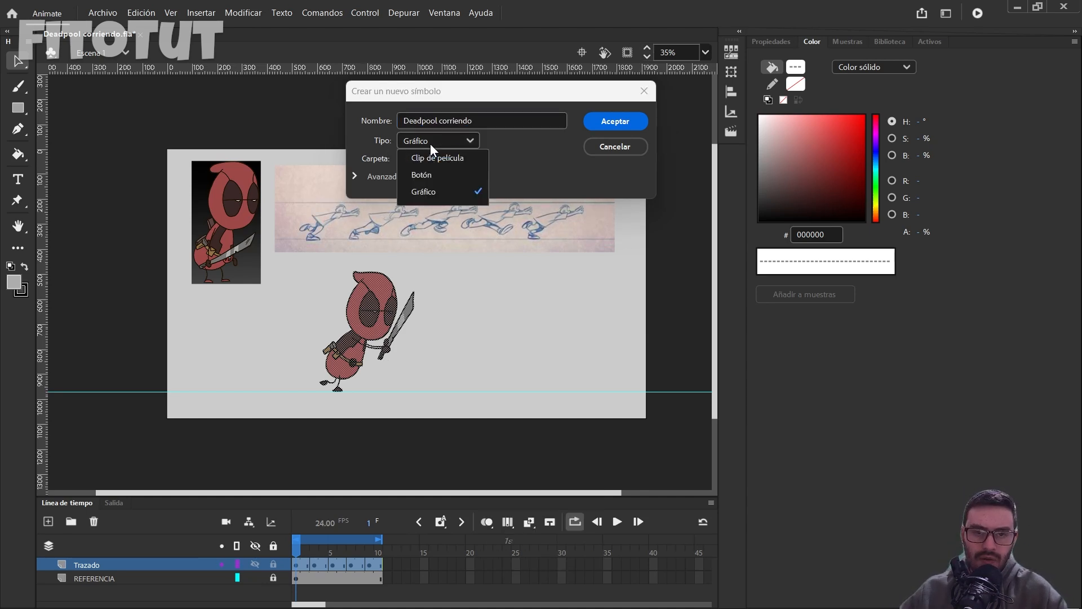
{"action": "left_click", "coordinate": [445, 191]}
{"action": "left_click", "coordinate": [616, 122]}
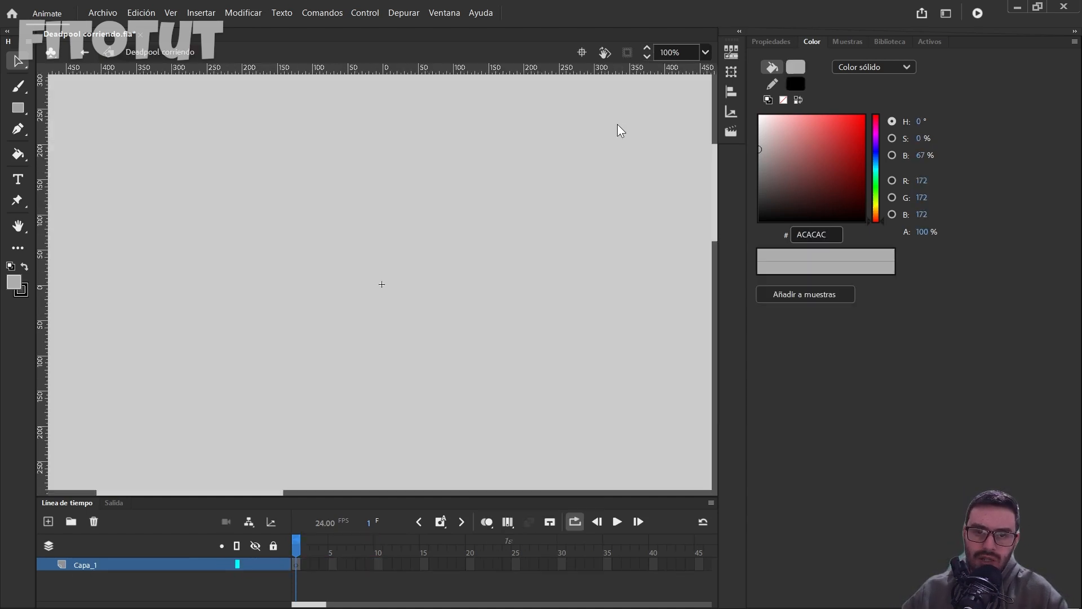
- Paste the copied layer into the new symbol's timeline and return to Escena 1
{"action": "right_click", "coordinate": [151, 564]}
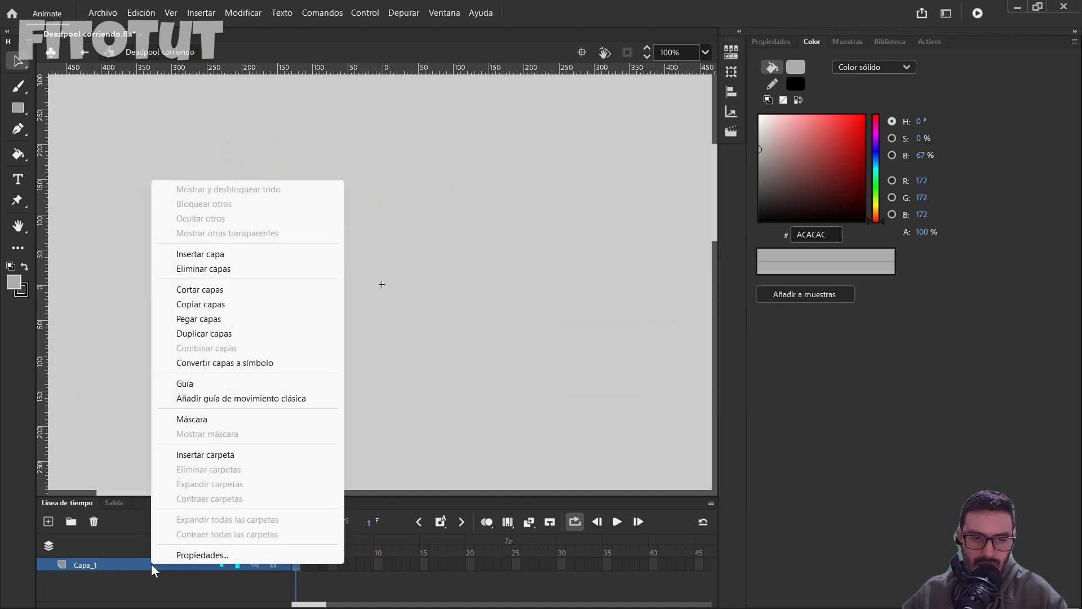
{"action": "left_click", "coordinate": [230, 323]}
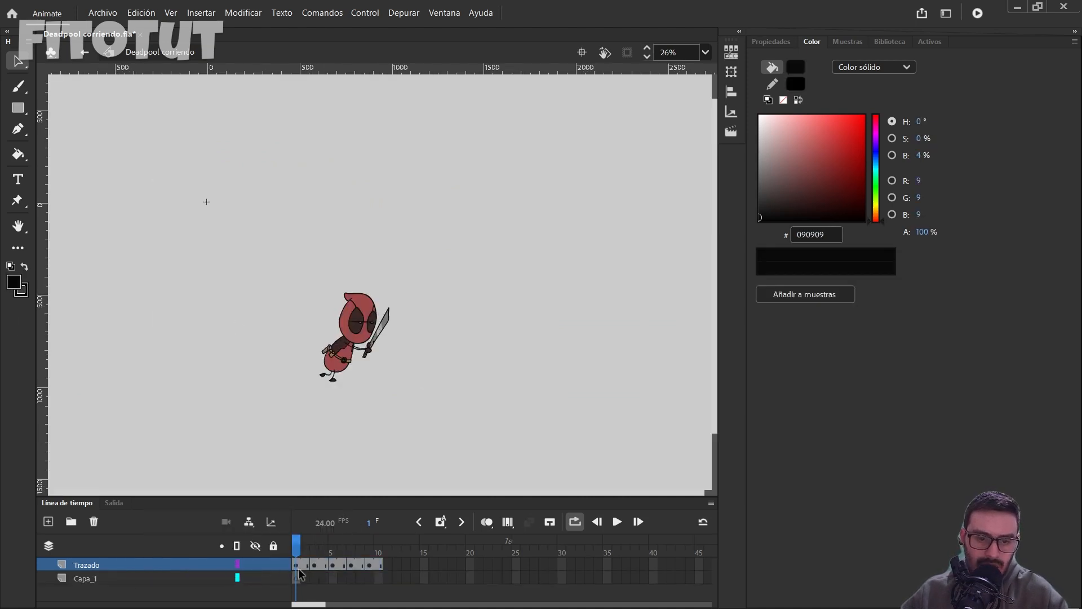
{"action": "mouse_move", "coordinate": [296, 544]}
{"action": "left_mouse_down"}
{"action": "mouse_move", "coordinate": [332, 542]}
{"action": "mouse_move", "coordinate": [297, 541]}
{"action": "left_mouse_up"}
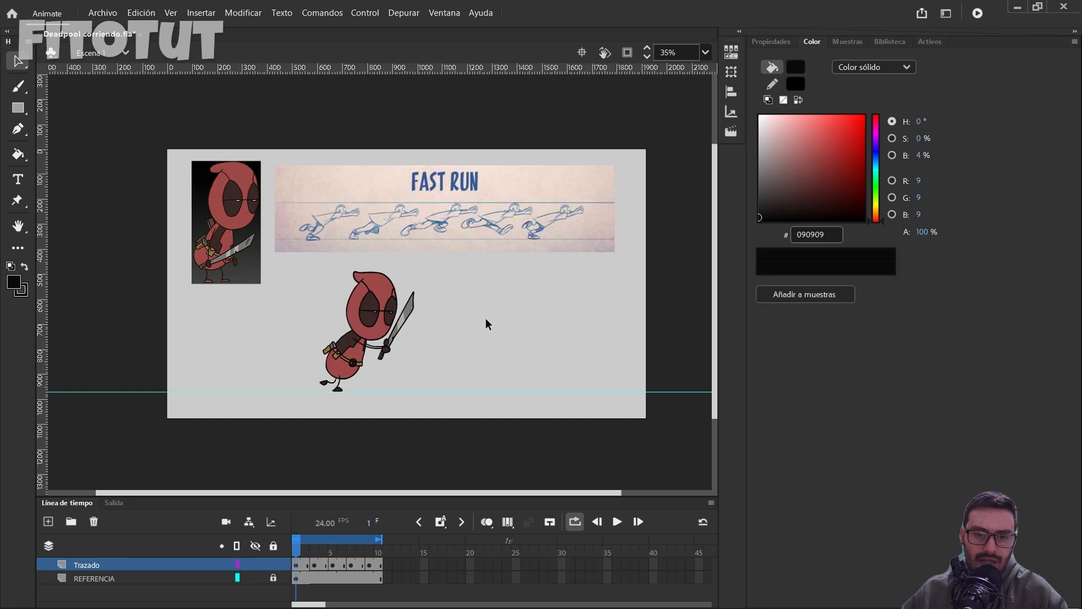
- Place the Deadpool corriendo symbol on a new layer of the main scene, with the Trazado and REFERENCIA layers hidden
{"action": "left_click", "coordinate": [49, 522]}
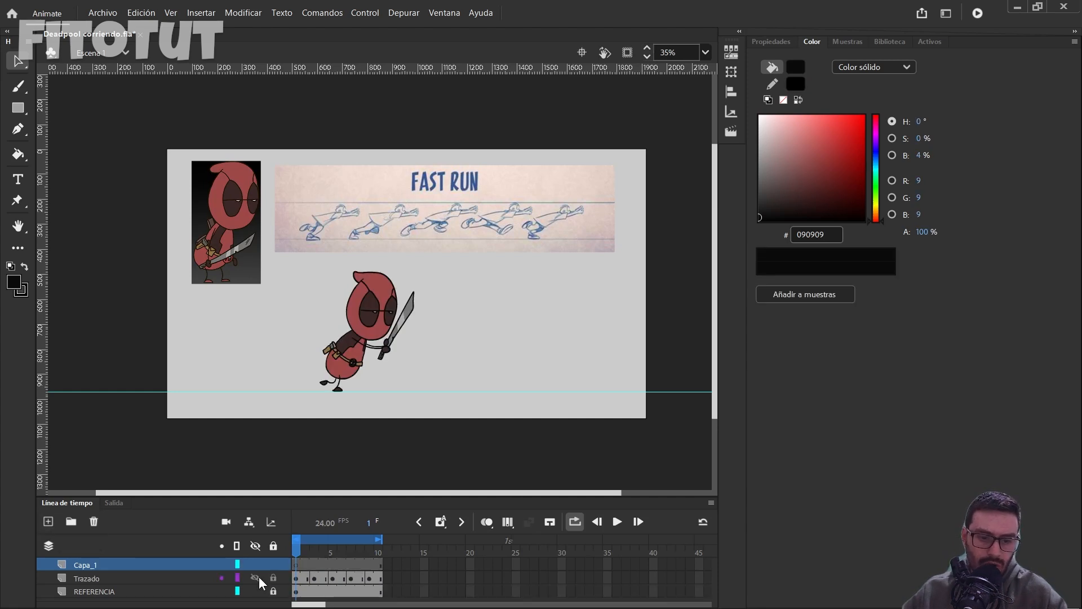
{"action": "left_click_drag", "start_coordinate": [255, 578], "coordinate": [255, 591]}
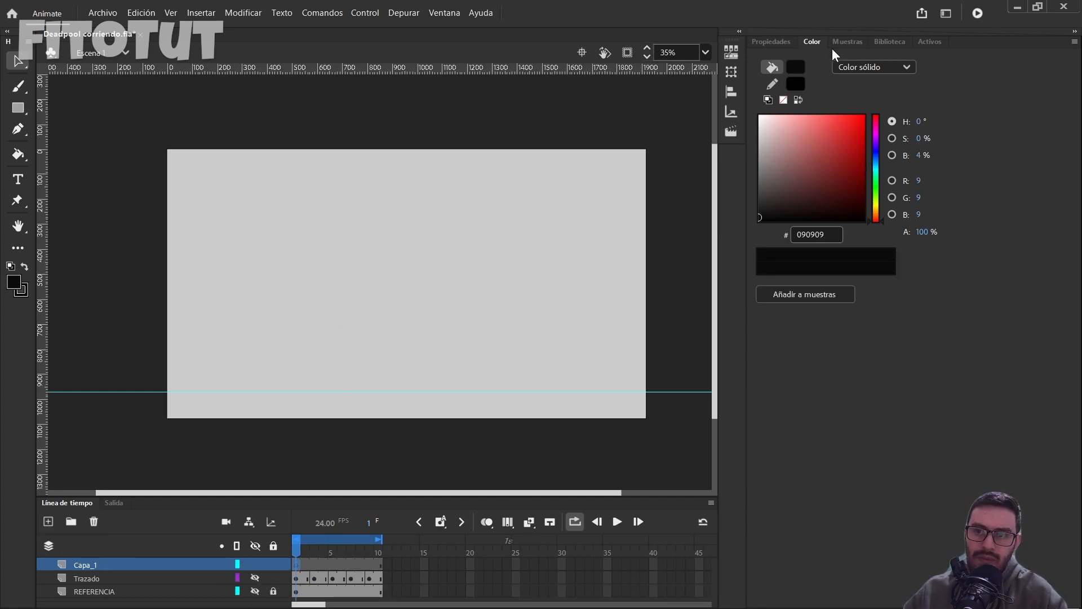
{"action": "left_click", "coordinate": [901, 38]}
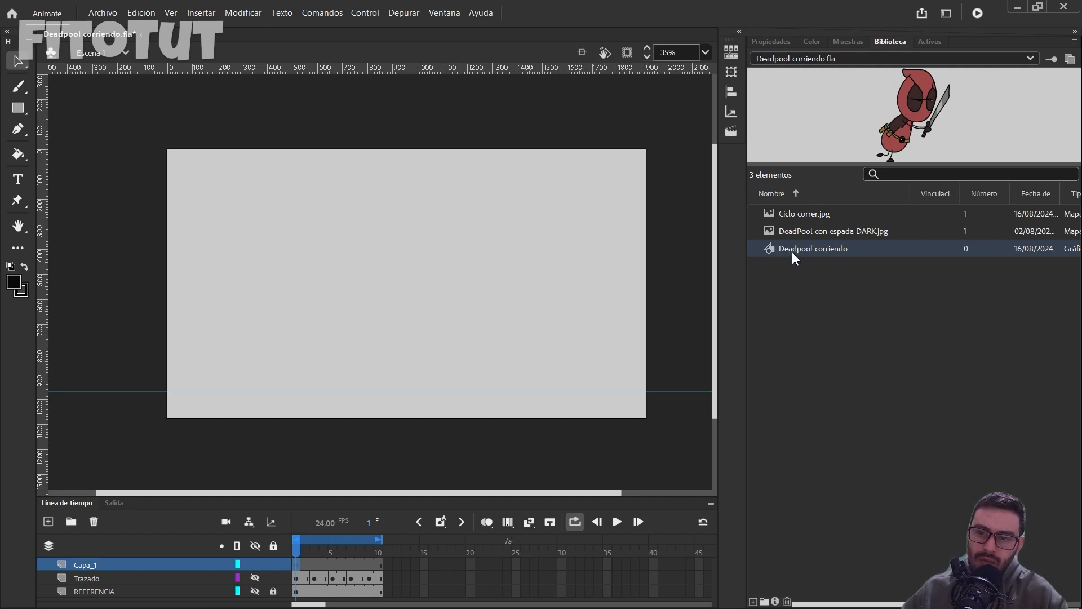
{"action": "left_click_drag", "start_coordinate": [424, 251], "coordinate": [420, 255]}
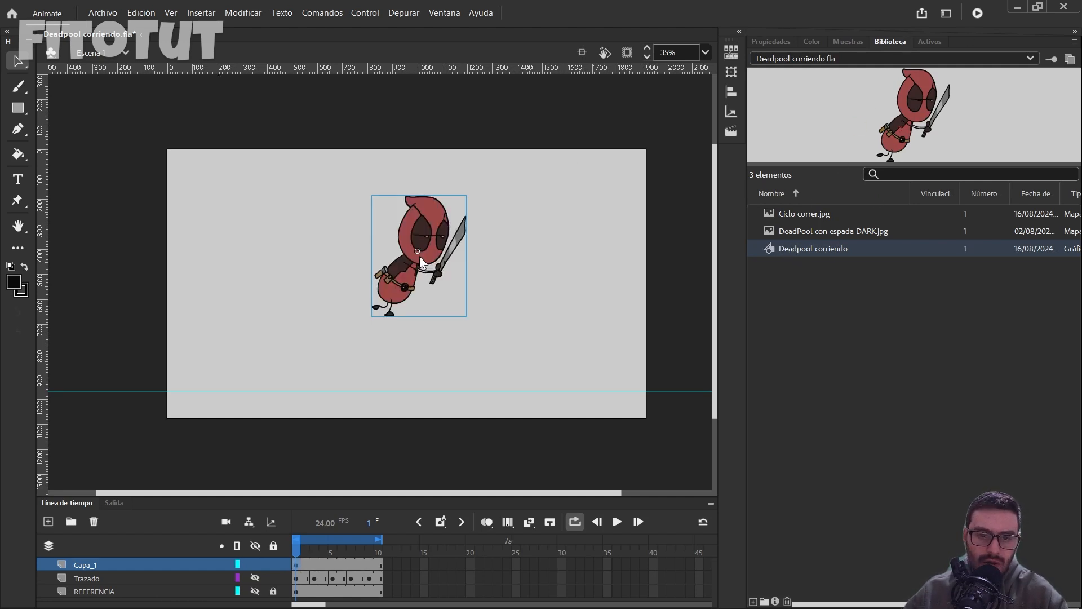
- Scale the symbol instance down to roughly two thirds and move it to the stage's left edge, feet near the horizontal guide
{"action": "key", "text": "q"}
{"action": "left_click_drag", "start_coordinate": [468, 189], "coordinate": [446, 203]}
{"action": "left_click_drag", "start_coordinate": [329, 542], "coordinate": [296, 542]}
{"action": "left_click", "coordinate": [416, 257]}
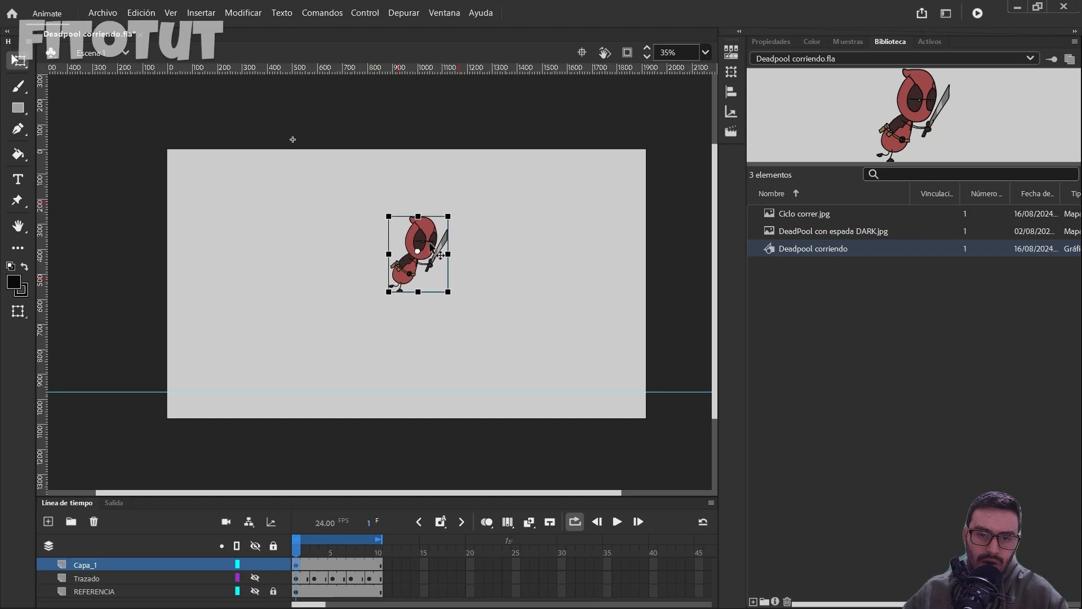
{"action": "left_click_drag", "start_coordinate": [428, 242], "coordinate": [205, 340]}
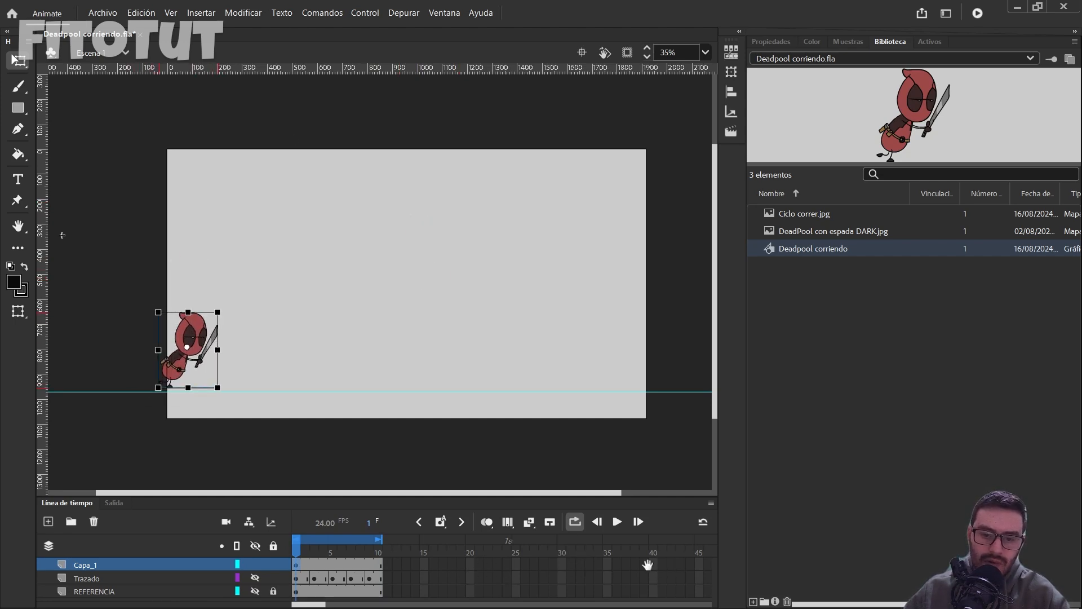
- Extend the frames of Capa_1 to frame 48
{"action": "left_click_drag", "start_coordinate": [647, 565], "coordinate": [529, 565]}
{"action": "left_click_drag", "start_coordinate": [607, 564], "coordinate": [607, 586]}
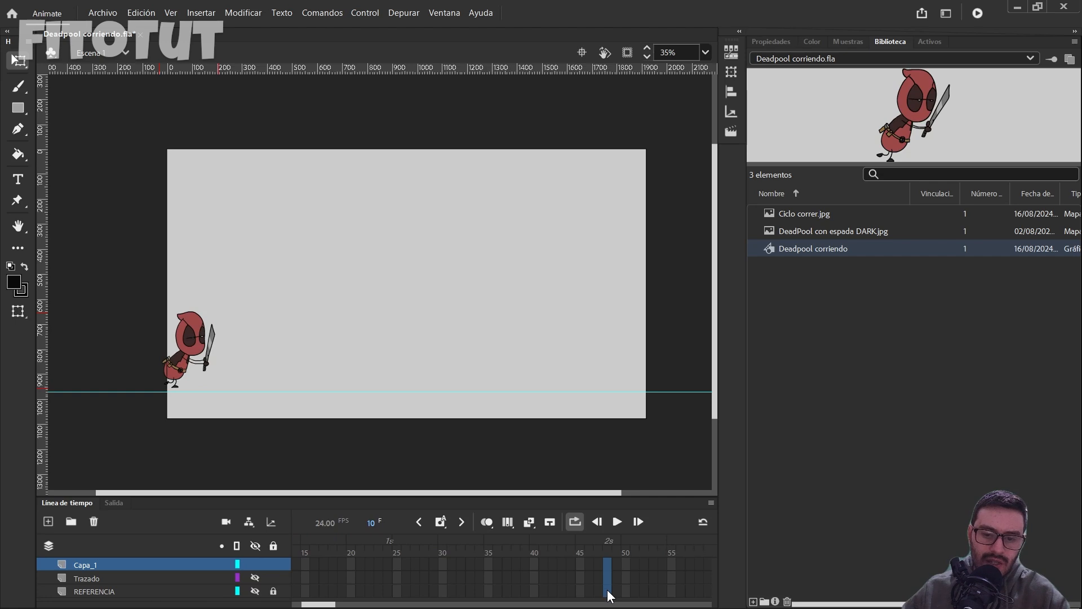
{"action": "left_click", "coordinate": [607, 589]}
{"action": "left_click", "coordinate": [607, 566]}
{"action": "key", "text": "F5"}
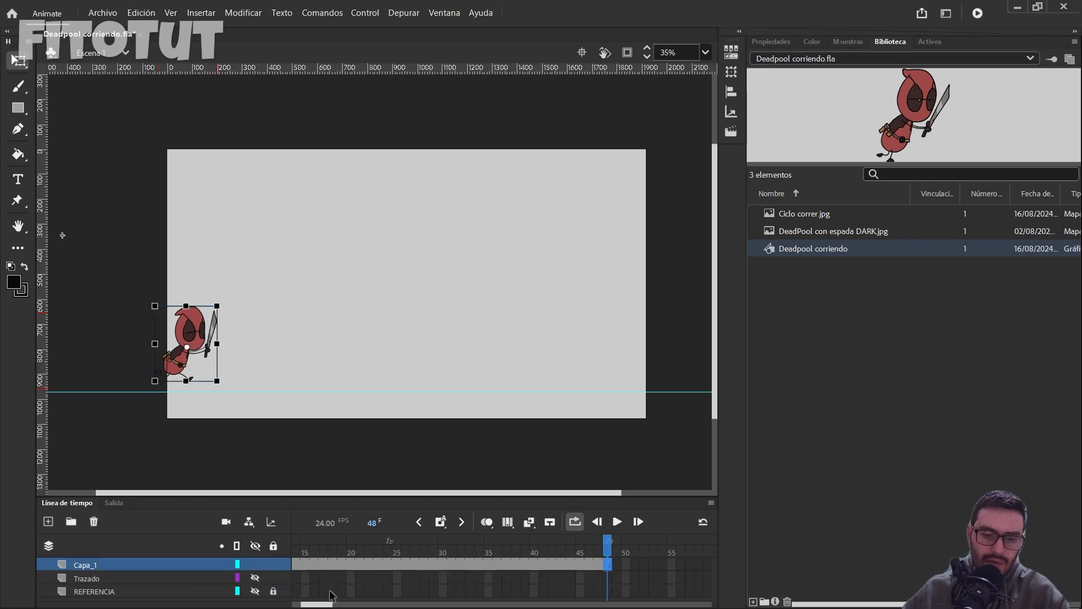
- Return to frame 1 and create a motion tween on Capa_1
{"action": "left_click_drag", "start_coordinate": [328, 605], "coordinate": [318, 604]}
{"action": "left_click_drag", "start_coordinate": [325, 555], "coordinate": [297, 559]}
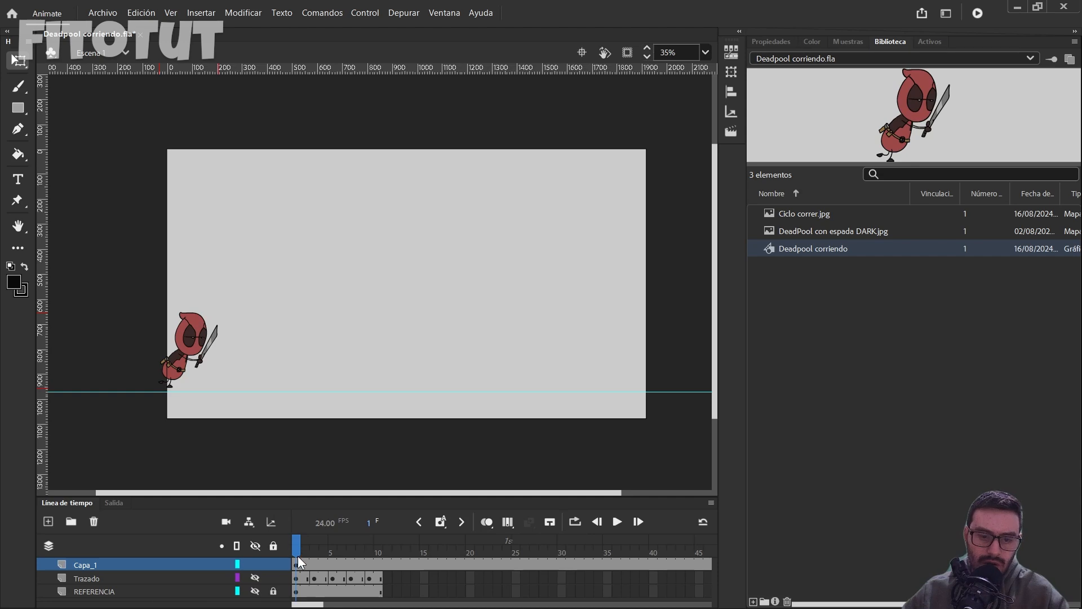
{"action": "right_click", "coordinate": [298, 561]}
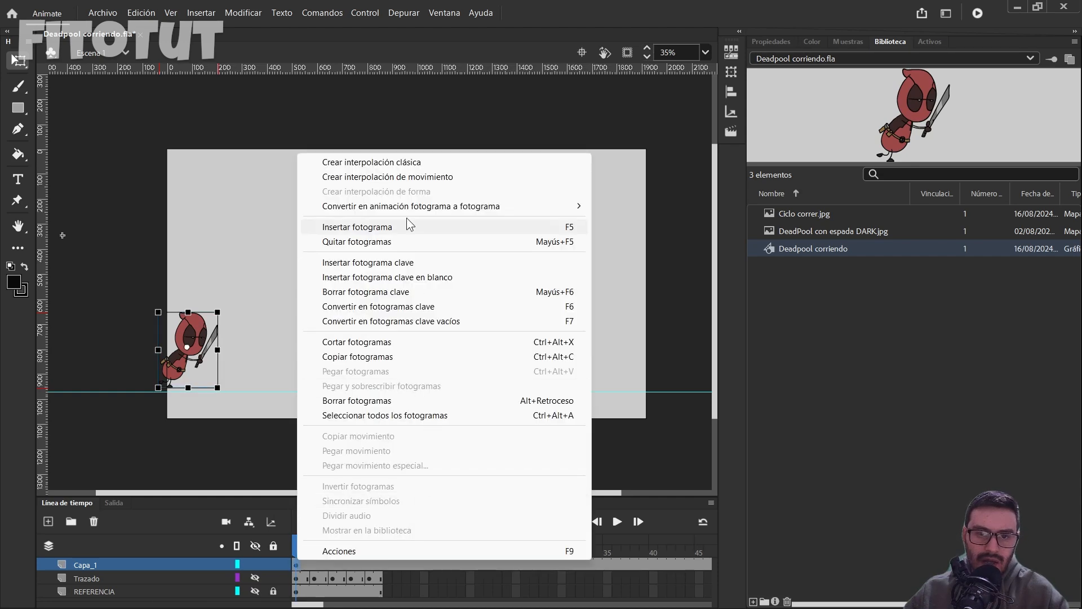
{"action": "left_click", "coordinate": [353, 179]}
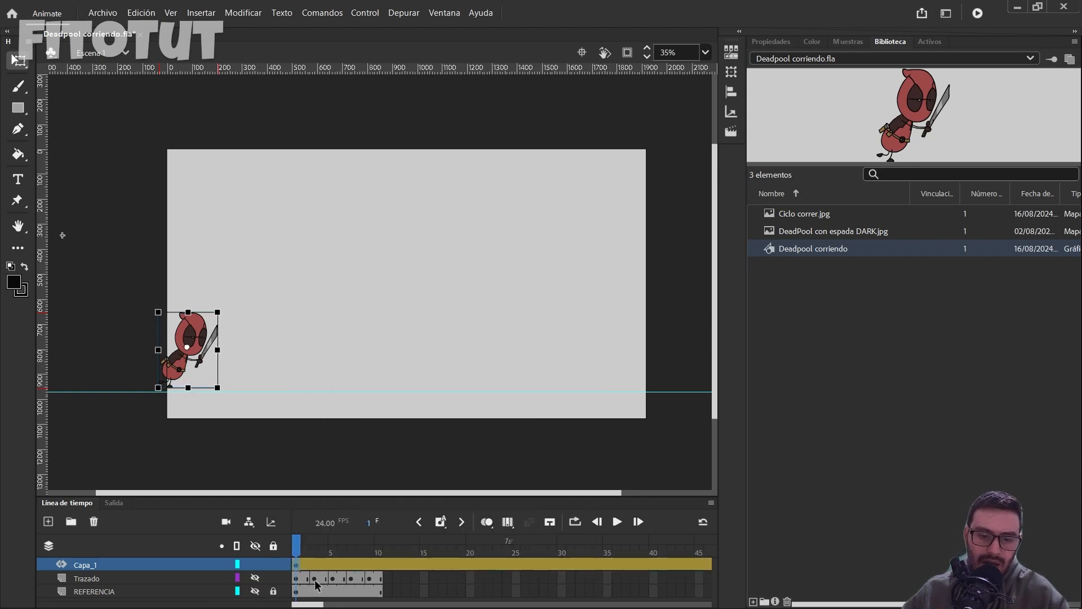
- At frame 48, move the character straight across to the stage's right edge, partly outside it
{"action": "left_click_drag", "start_coordinate": [310, 605], "coordinate": [331, 606]}
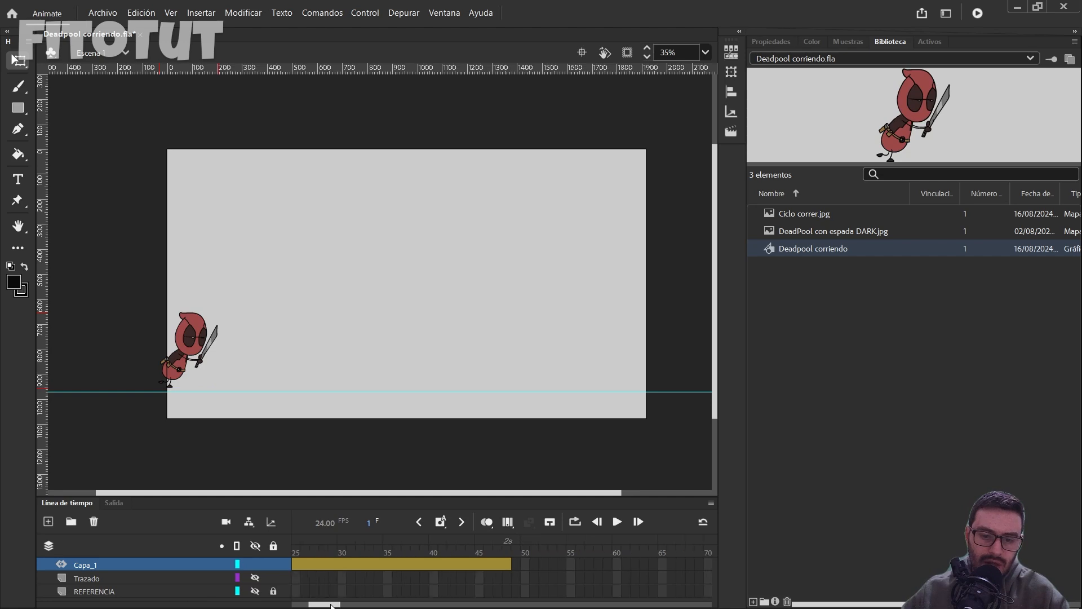
{"action": "left_click", "coordinate": [504, 552]}
{"action": "key", "text": "q"}
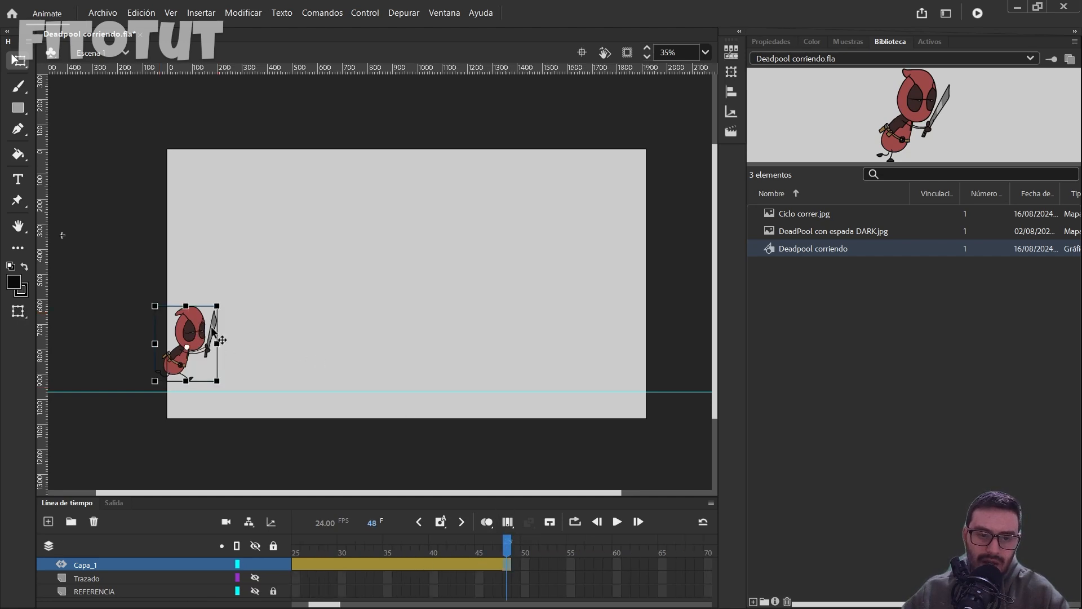
{"action": "left_click_drag", "start_coordinate": [198, 331], "coordinate": [670, 337]}
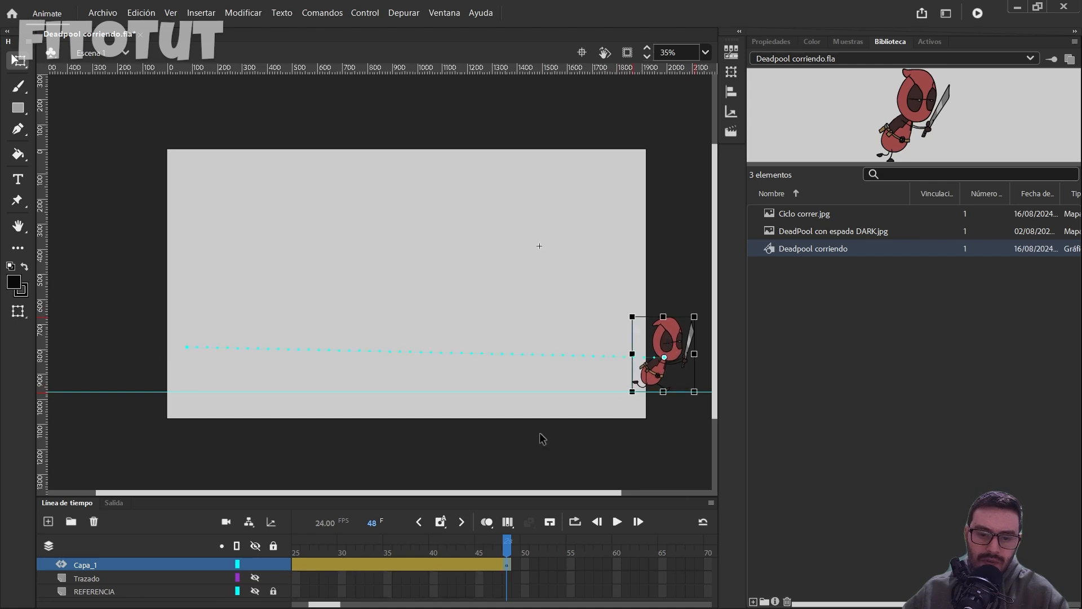
- Play the tweened run across the stage and select the character instance
{"action": "key", "text": "Return"}
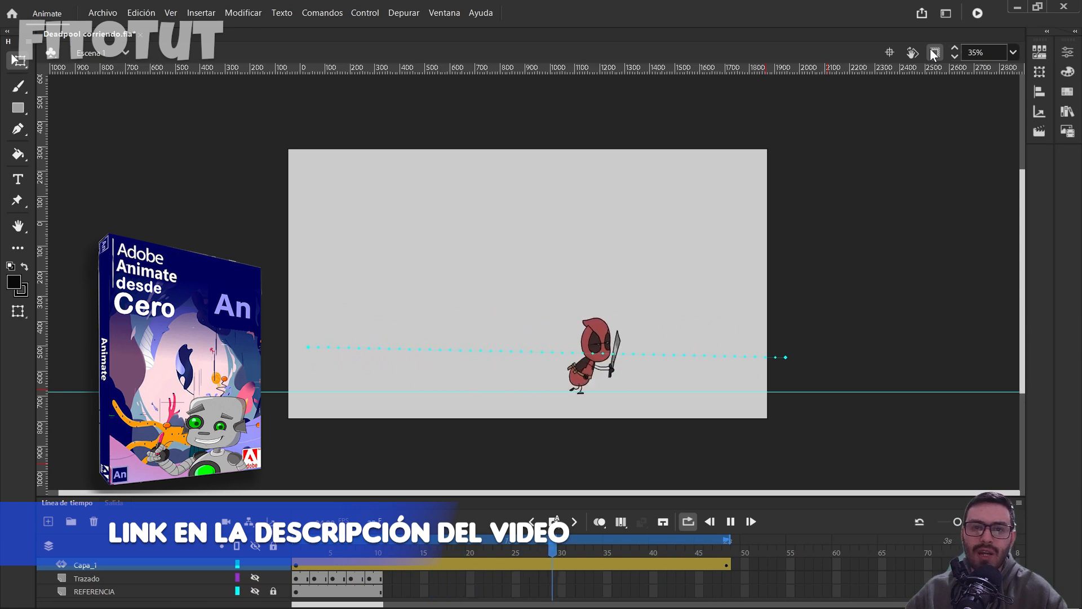
{"action": "left_click", "coordinate": [424, 326]}
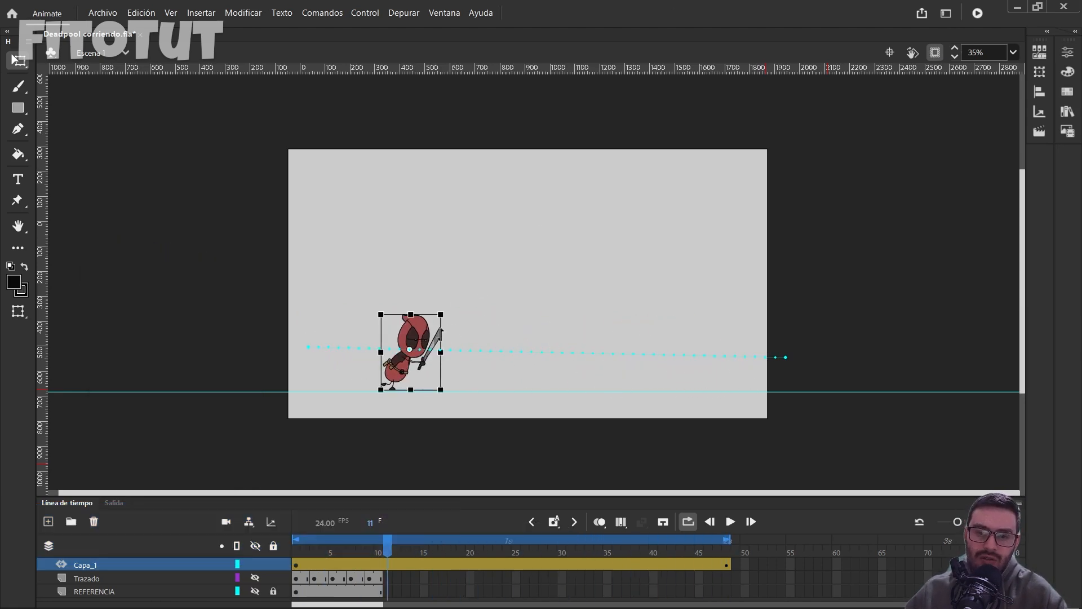
- Deselect the character, return to frame 1, and make the hidden Trazado and REFERENCIA layers visible
{"action": "left_click", "coordinate": [475, 314]}
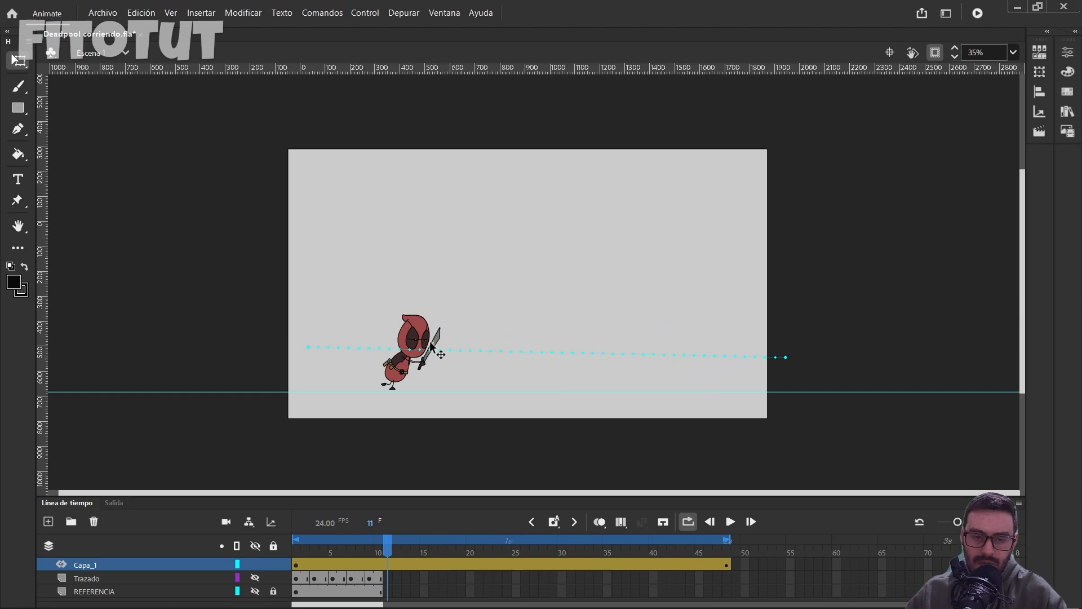
{"action": "left_click_drag", "start_coordinate": [387, 542], "coordinate": [275, 555]}
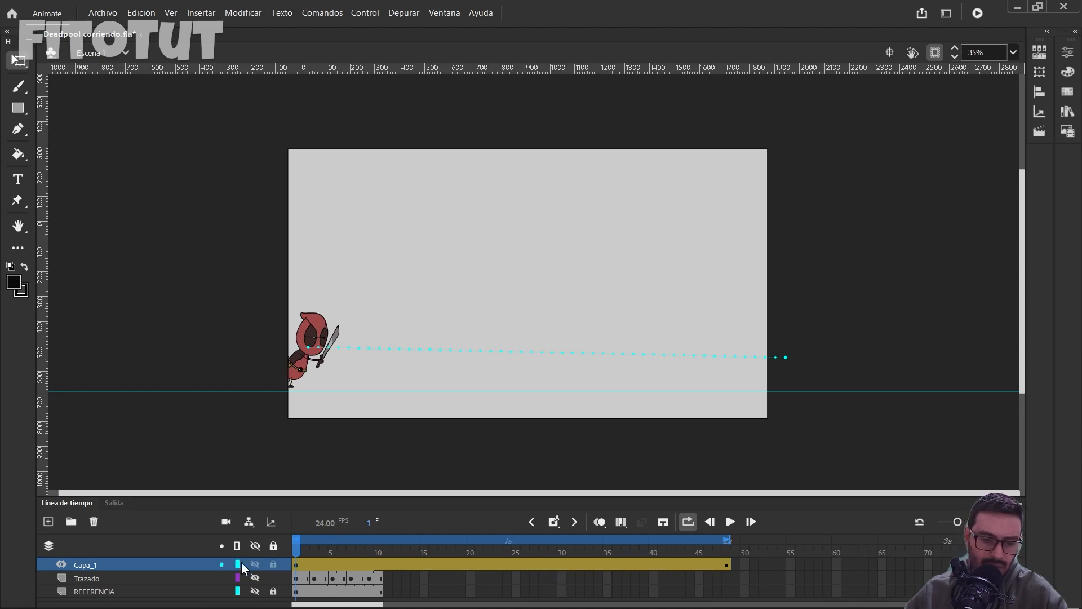
{"action": "left_click", "coordinate": [255, 579]}
{"action": "mouse_move", "coordinate": [297, 555]}
{"action": "left_mouse_down"}
{"action": "mouse_move", "coordinate": [350, 552]}
{"action": "mouse_move", "coordinate": [297, 563]}
{"action": "left_mouse_up"}
{"action": "left_click", "coordinate": [256, 591]}
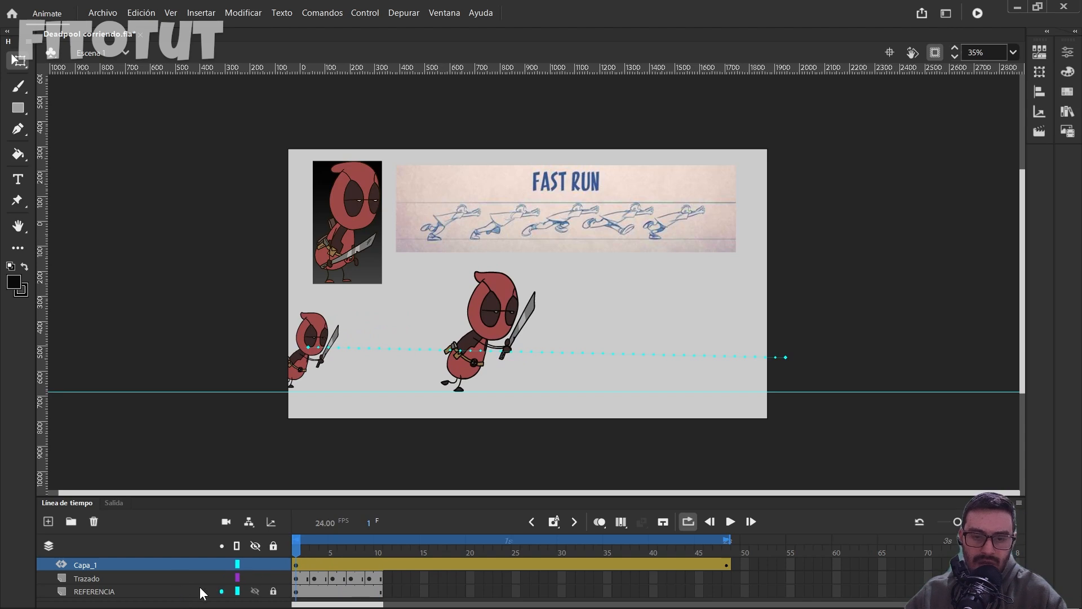
- Turn the Trazado and REFERENCIA layers into guide layers
{"action": "left_click", "coordinate": [170, 579]}
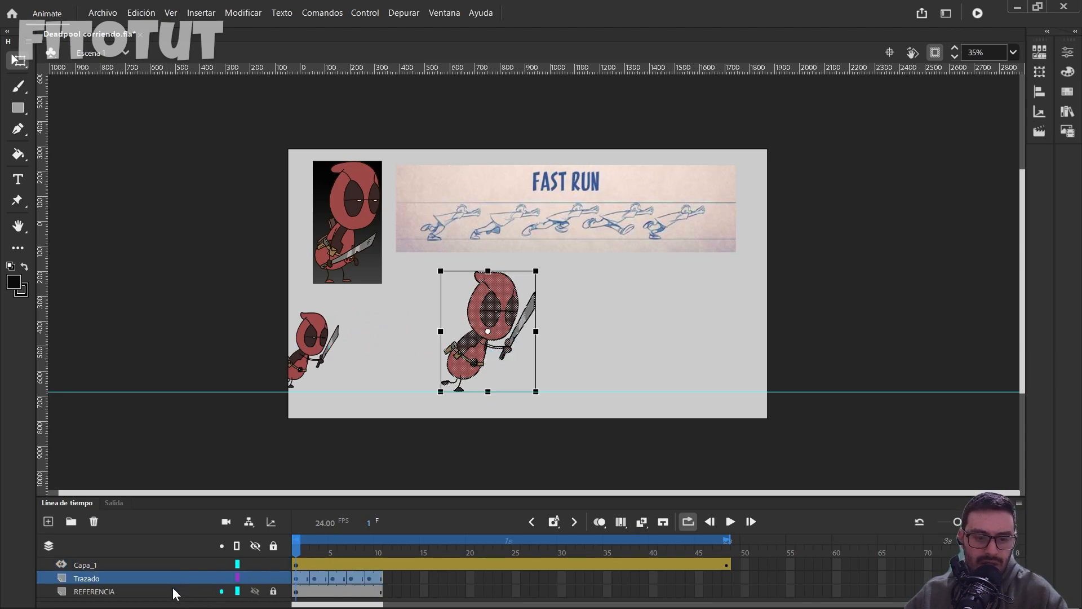
{"action": "left_click", "coordinate": [173, 589], "text": "shift"}
{"action": "right_click", "coordinate": [186, 589]}
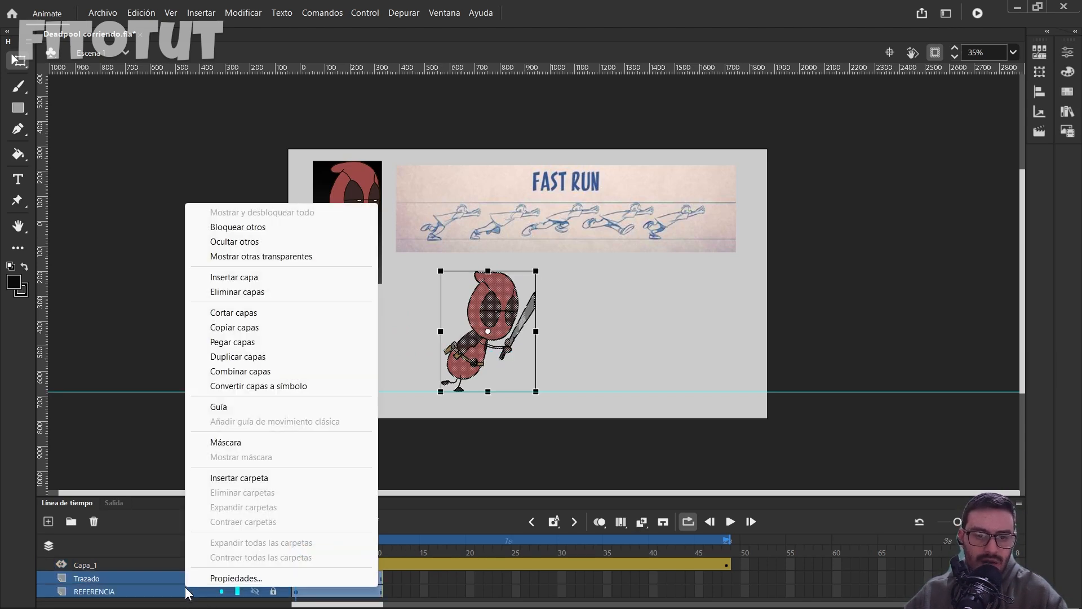
{"action": "left_click", "coordinate": [232, 407]}
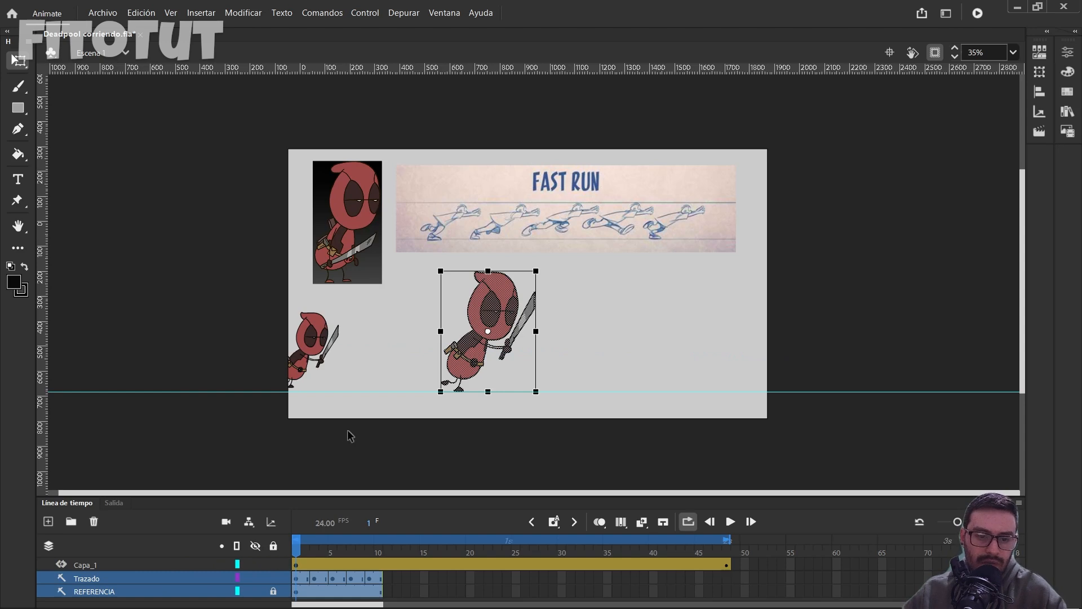
{"action": "left_click", "coordinate": [400, 432]}
{"action": "left_click", "coordinate": [160, 576]}
{"action": "left_click", "coordinate": [160, 590]}
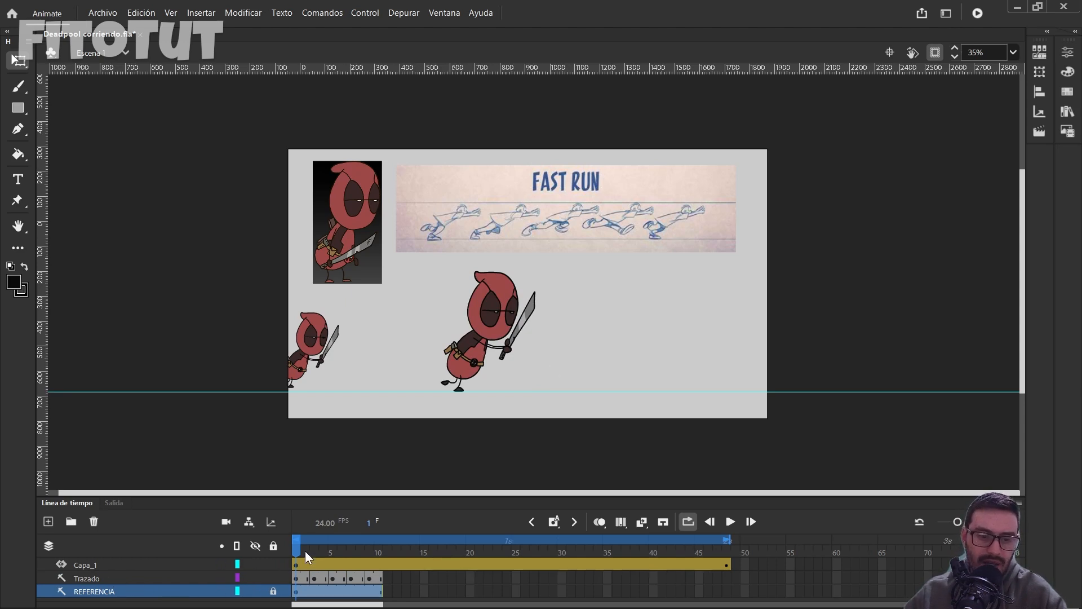
- Export Escena 1 as the H.264 video Deadpool corriendo.mp4 into the folder "Cómo HACER ANIMACIONES - TUTORIAL Adobe Animate"
{"action": "left_click", "coordinate": [141, 564]}
{"action": "mouse_move", "coordinate": [295, 547]}
{"action": "left_mouse_down"}
{"action": "mouse_move", "coordinate": [610, 559]}
{"action": "mouse_move", "coordinate": [295, 550]}
{"action": "left_mouse_up"}
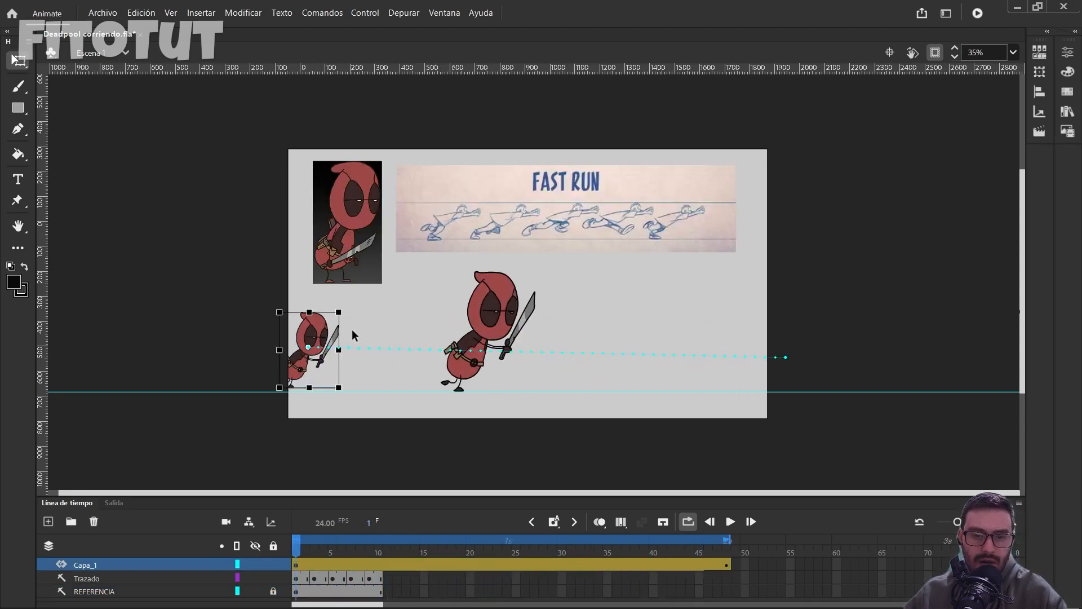
{"action": "left_click", "coordinate": [102, 12]}
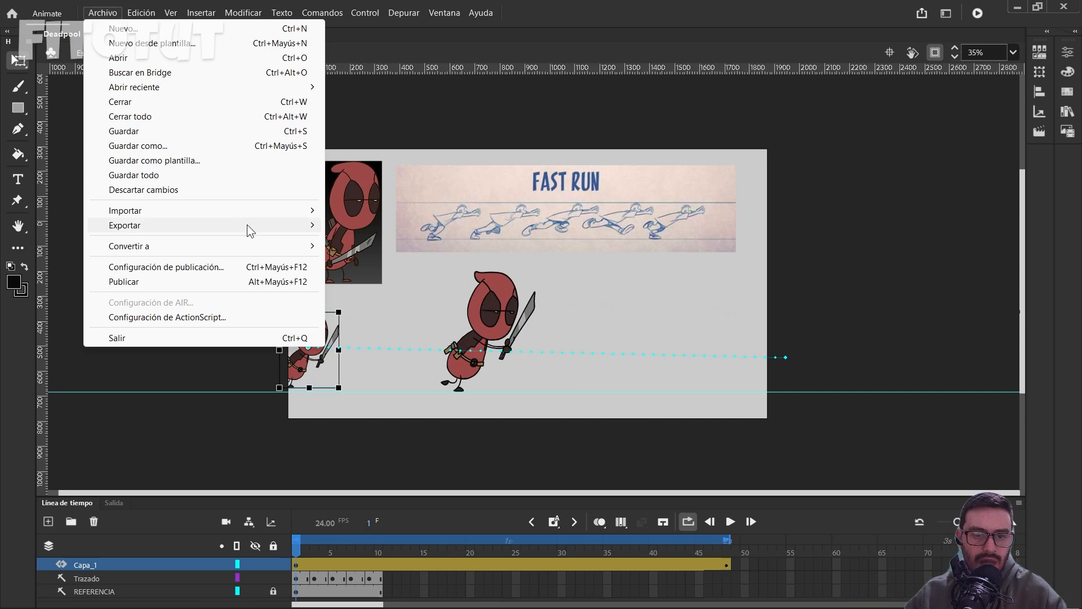
{"action": "mouse_move", "coordinate": [247, 224]}
{"action": "left_click", "coordinate": [391, 270]}
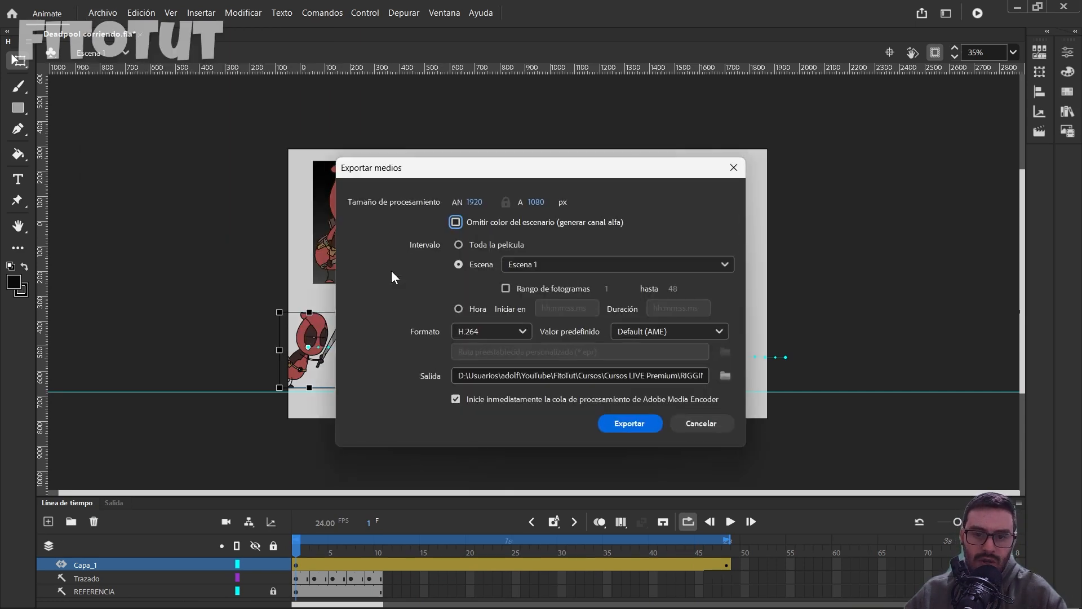
{"action": "left_click", "coordinate": [729, 374]}
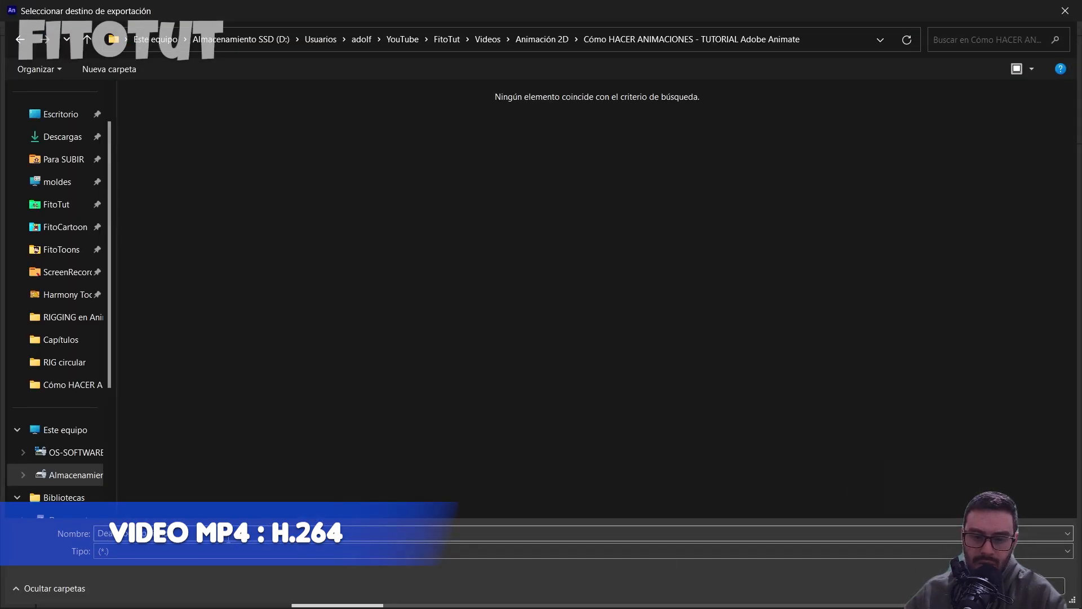
{"action": "key", "text": "Return"}
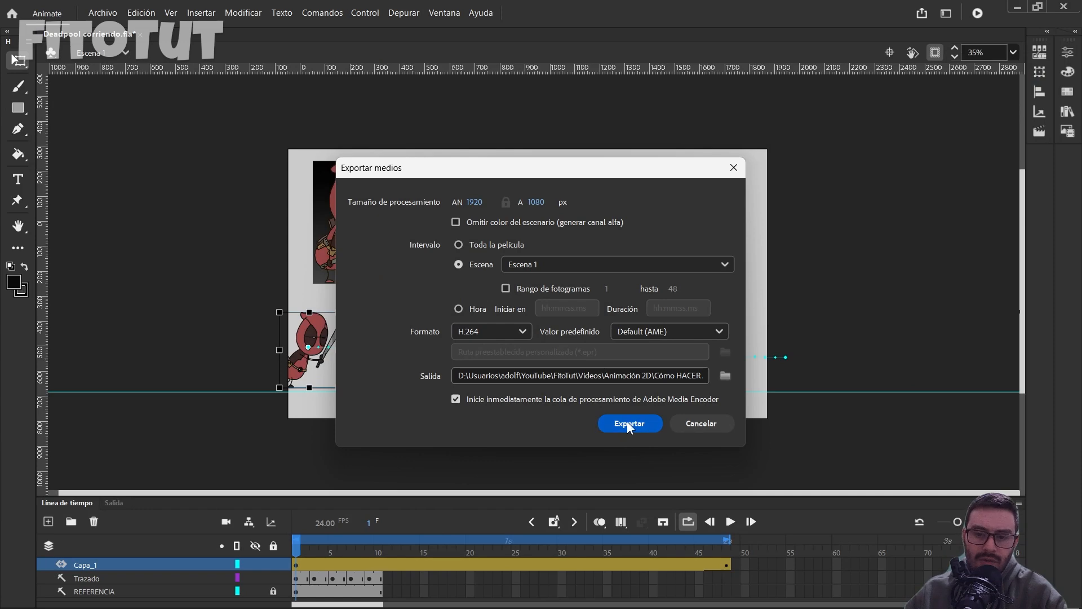
{"action": "left_click", "coordinate": [628, 423]}
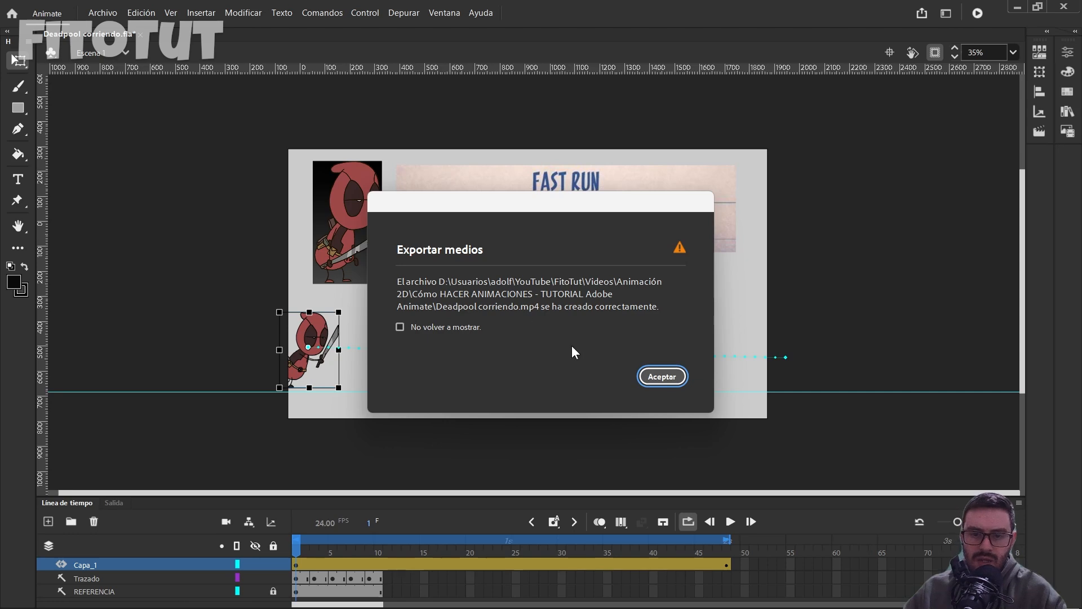
{"action": "left_click", "coordinate": [664, 377]}
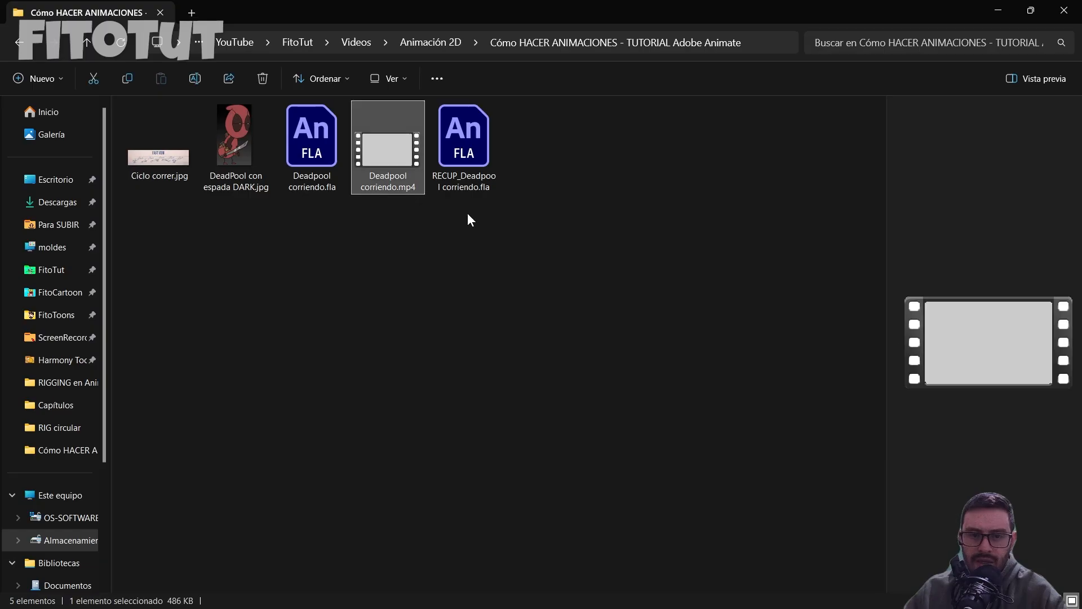
- Open the exported Deadpool corriendo.mp4 from its folder in the media player and play it
{"action": "double_click", "coordinate": [394, 161]}
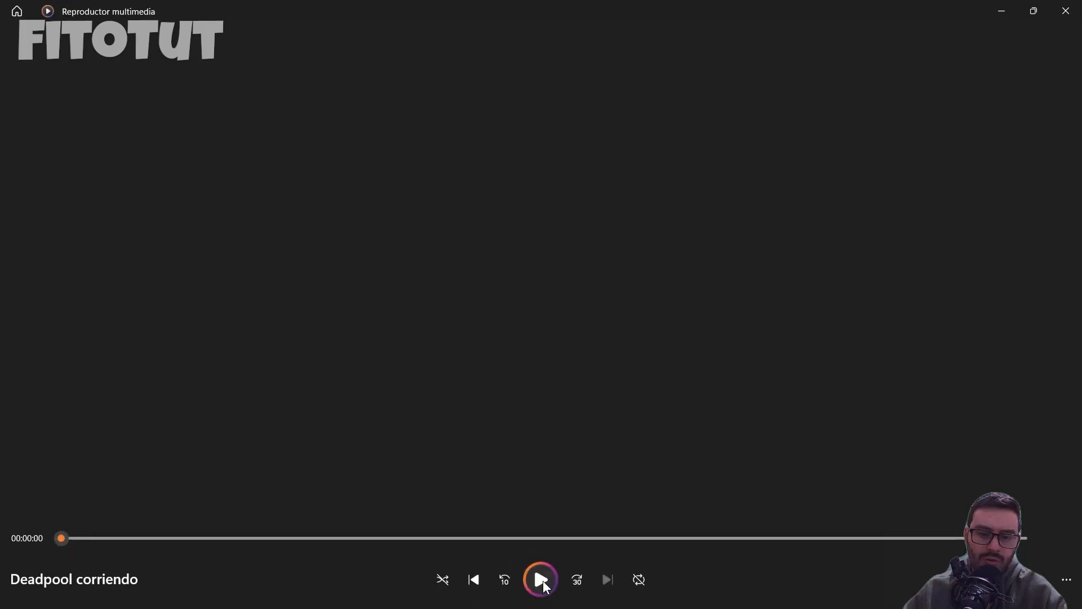
{"action": "left_click", "coordinate": [543, 581]}
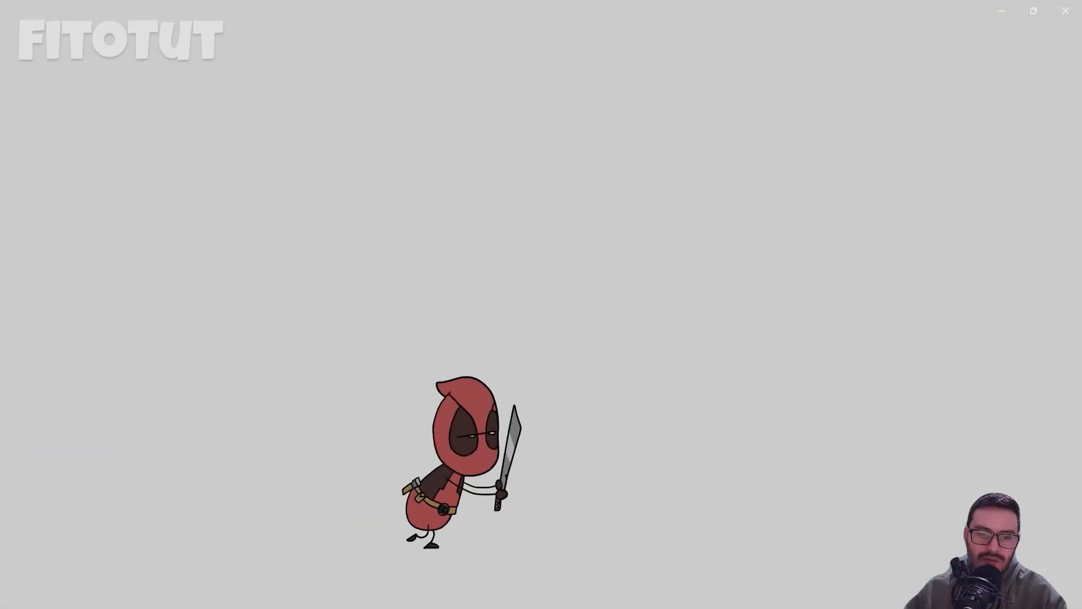